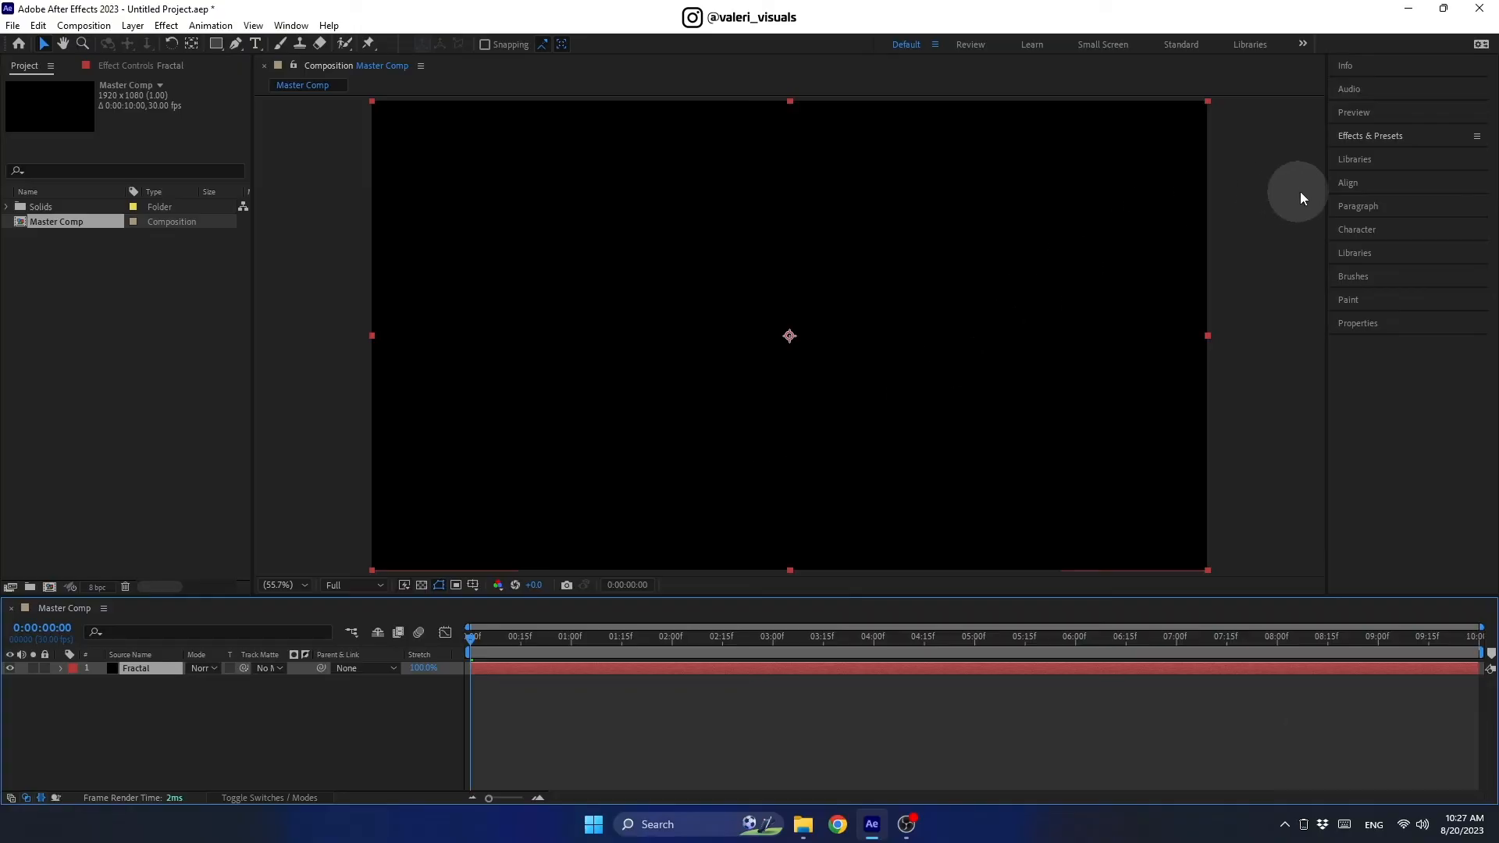
Apply the Fractal Noise effect to the Fractal layer
left_click(1365, 133)
type("Fractal")
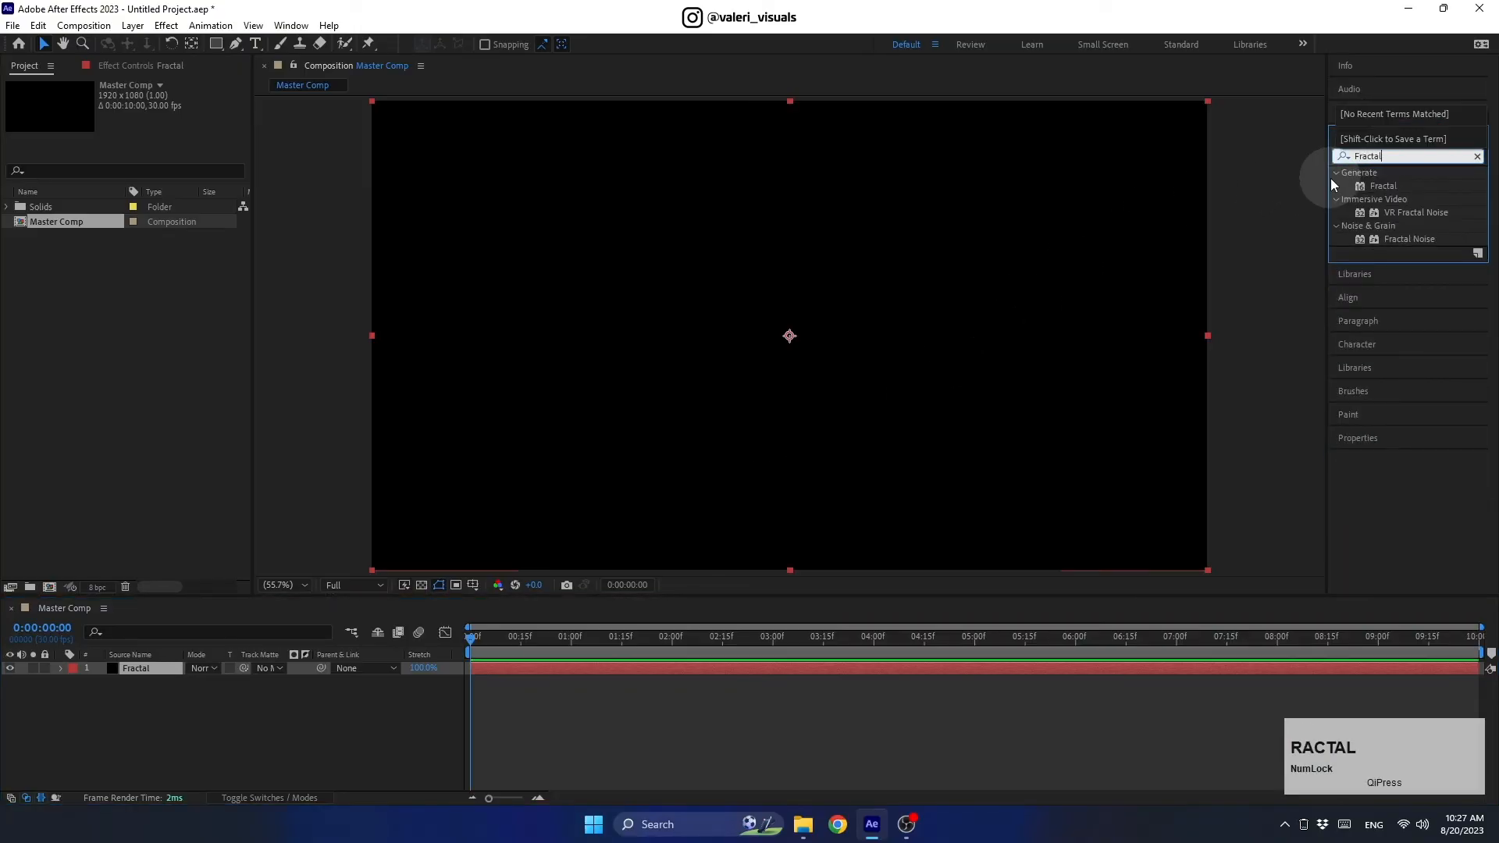
left_click_drag(1410, 239, 1005, 295)
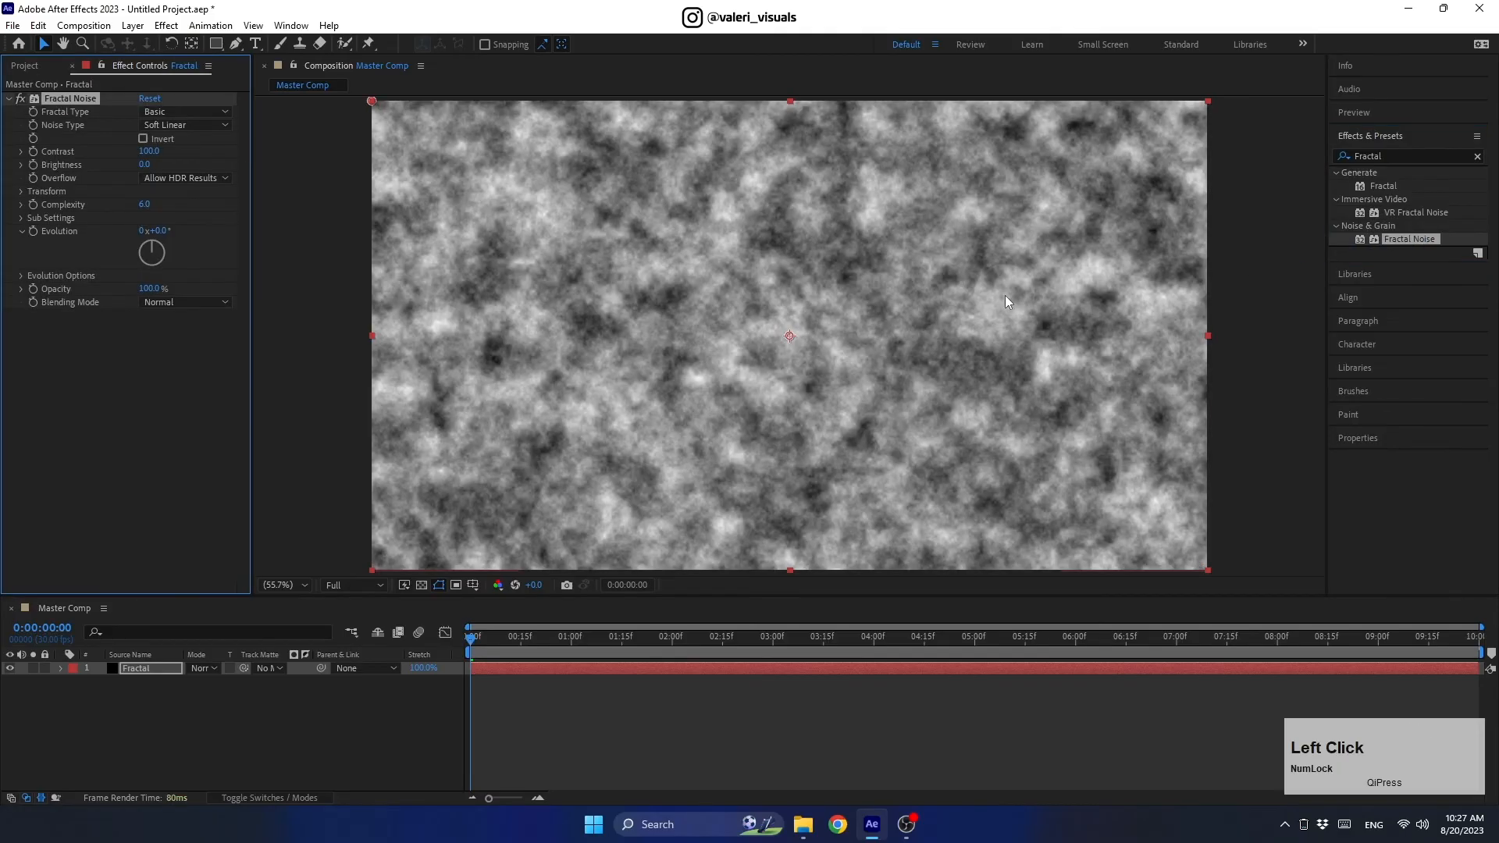
Set the Fractal Noise noise type to Spline and its contrast to 300
left_click(211, 123)
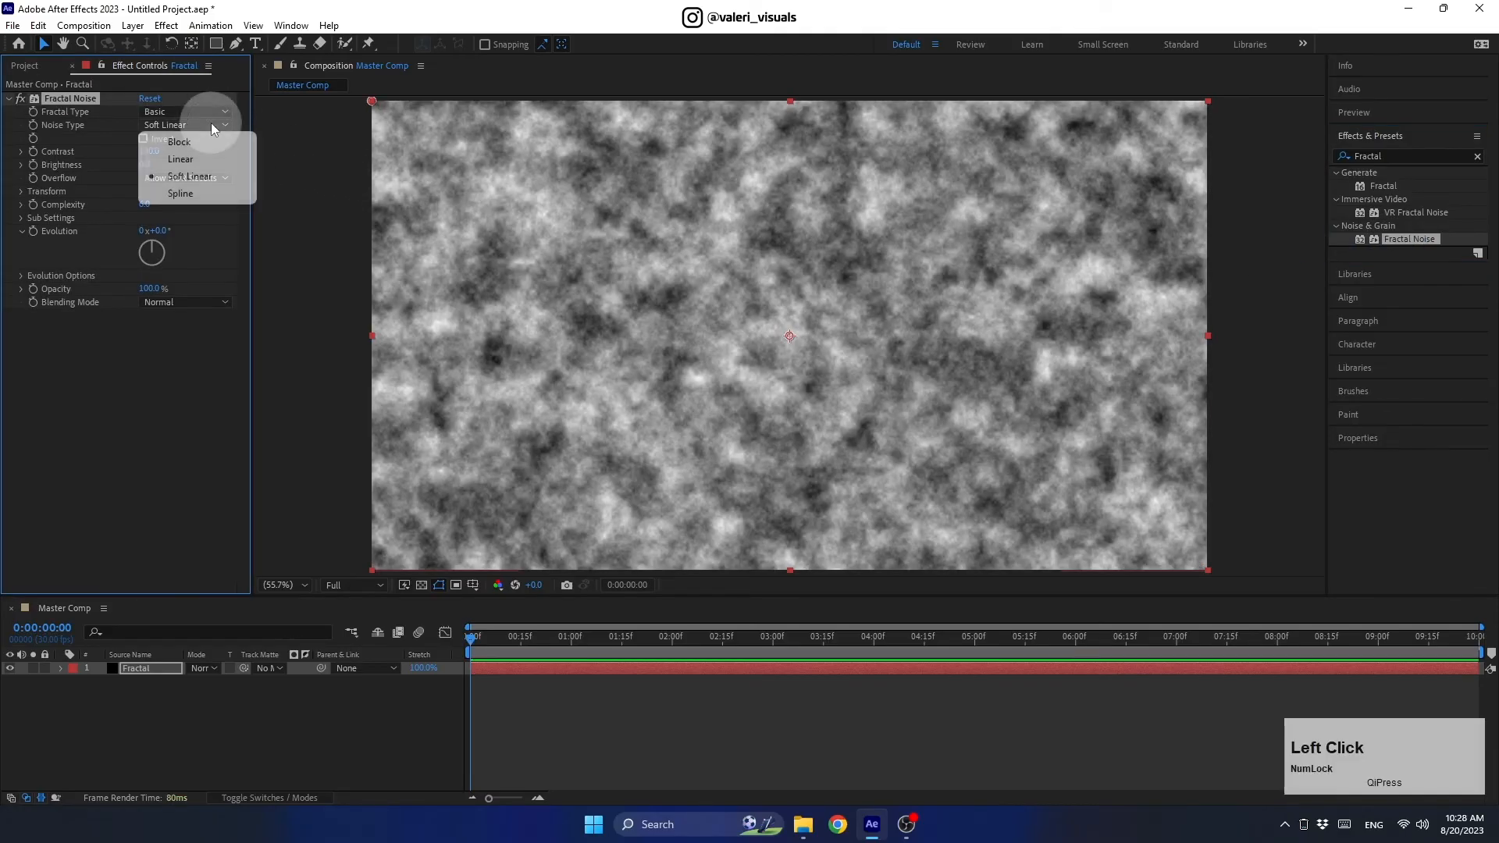
left_click(168, 192)
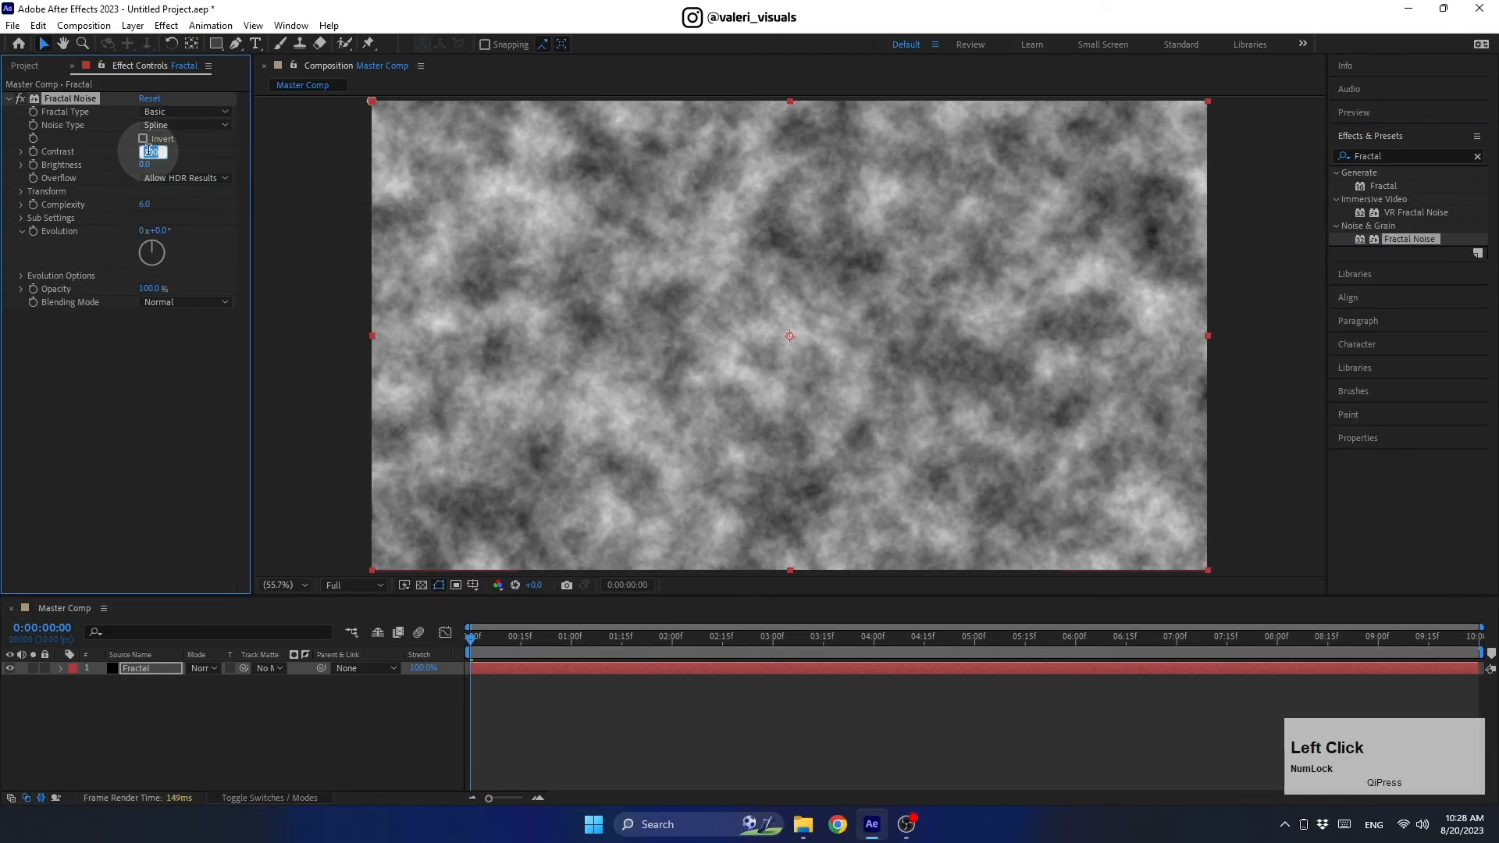
left_click(156, 152)
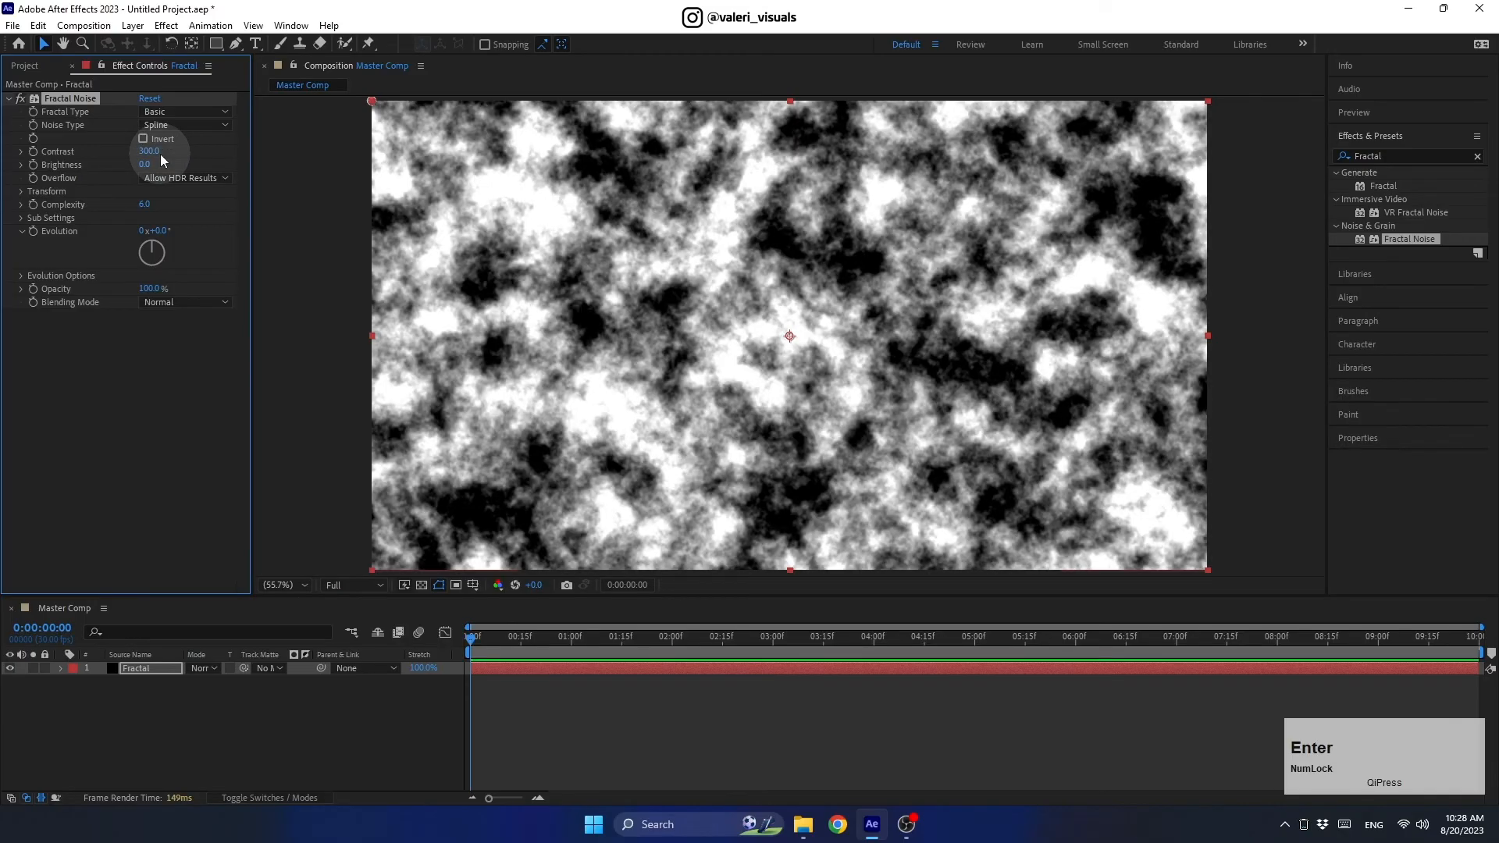
Set the Fractal Noise scale to 300 and its complexity to 10
left_click(21, 192)
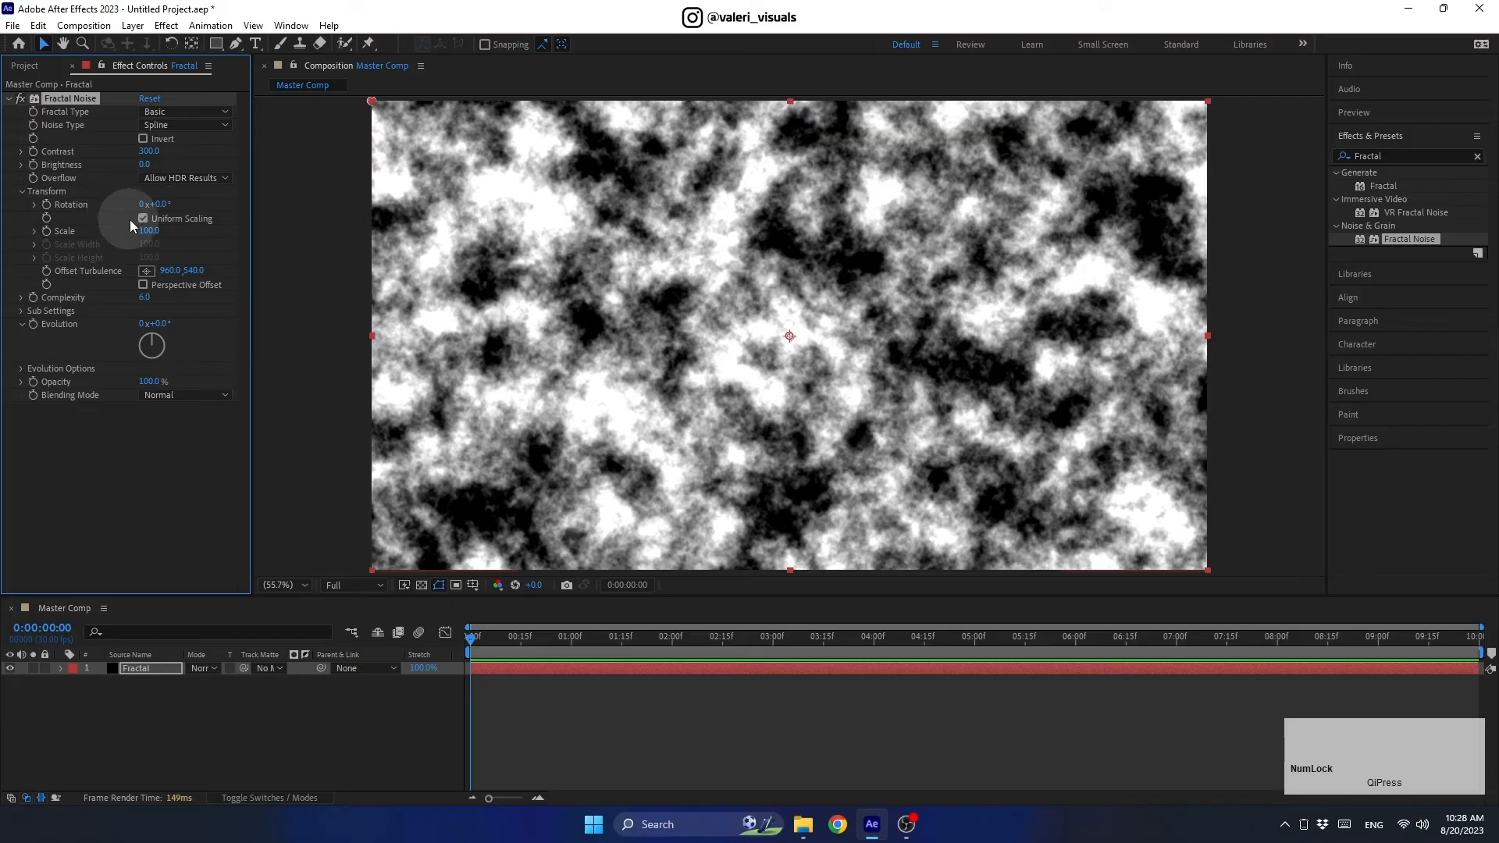
left_click(148, 231)
type("300")
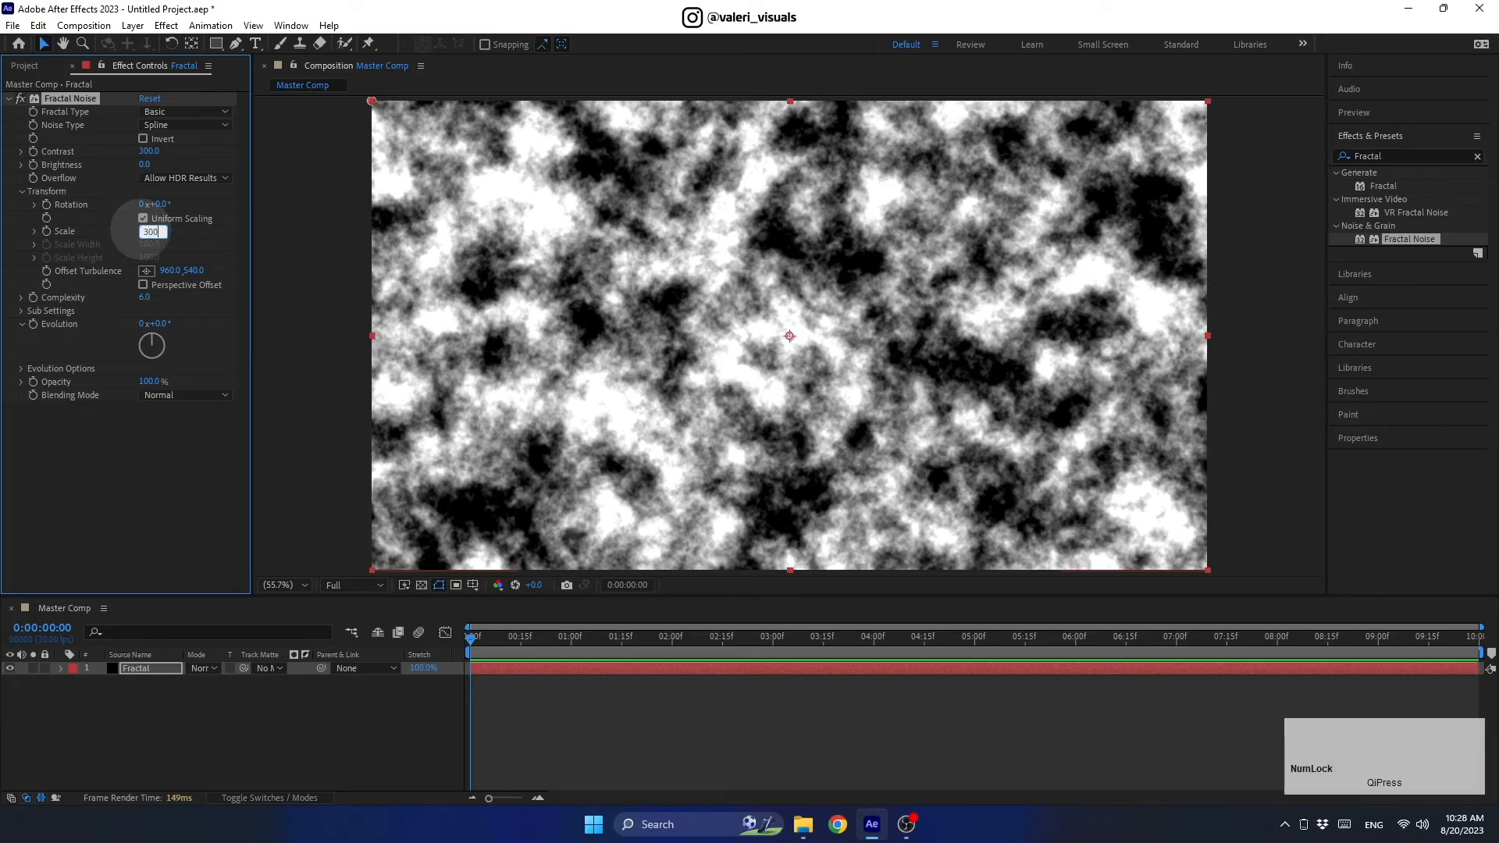
key("Return")
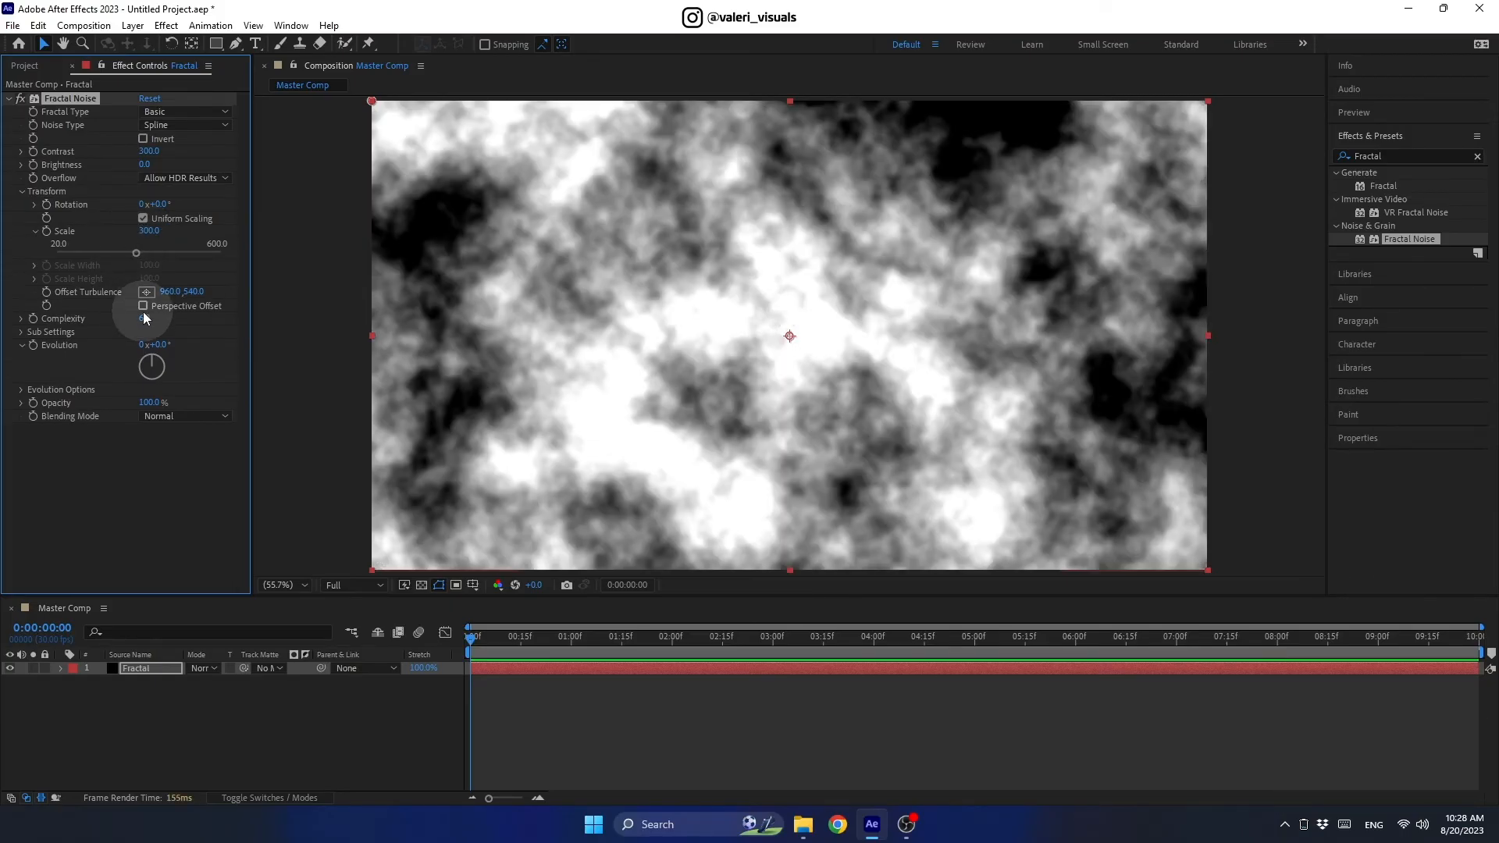
left_click(144, 319)
type("10")
key("Return")
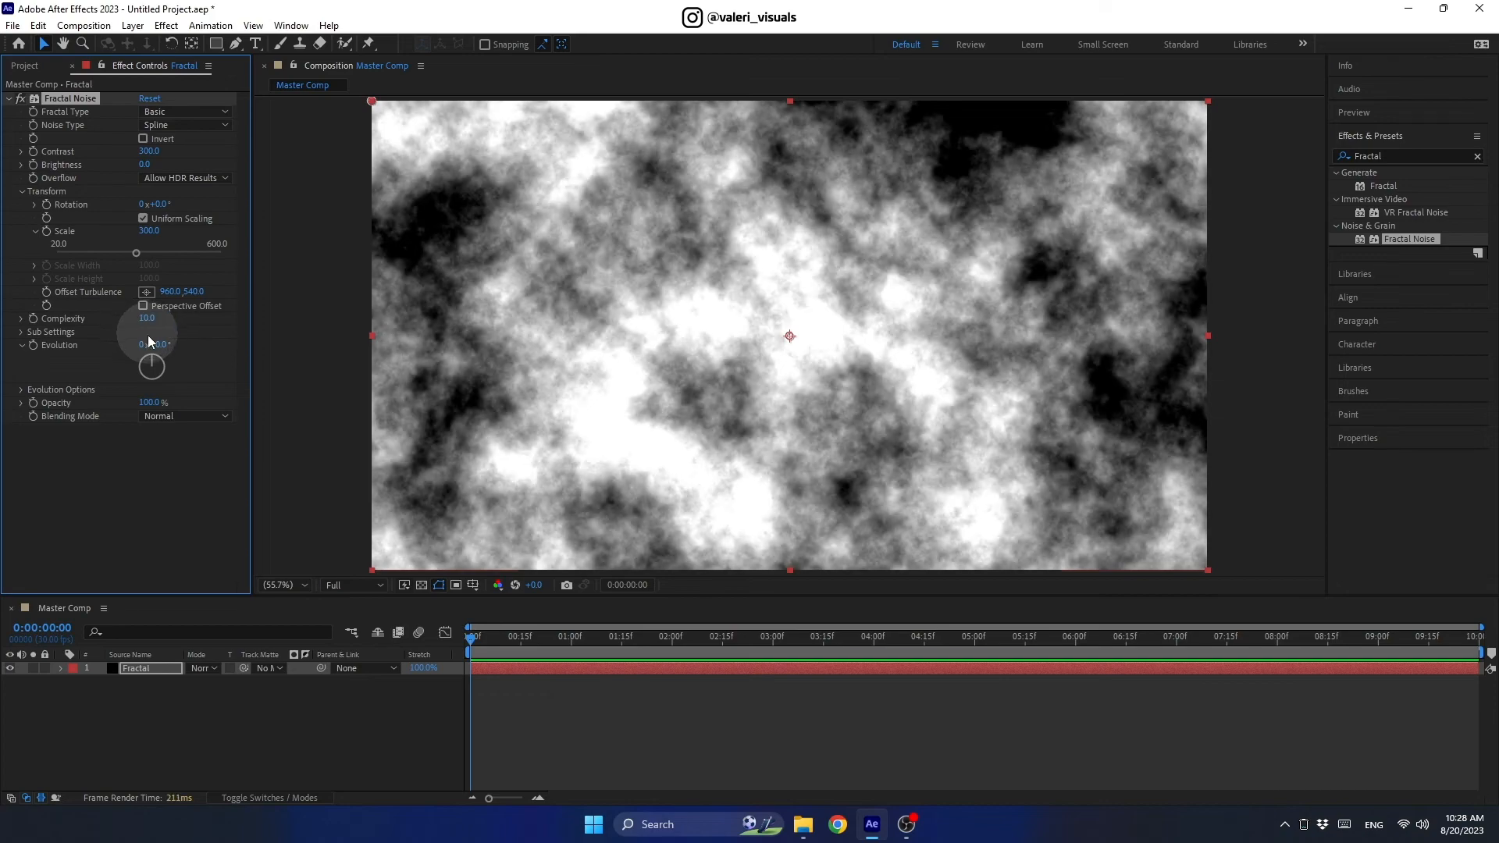
Animate the Fractal Noise Evolution with a keyframe at the composition's start and 3 full revolutions at its last frame
left_click_drag(470, 642, 480, 646)
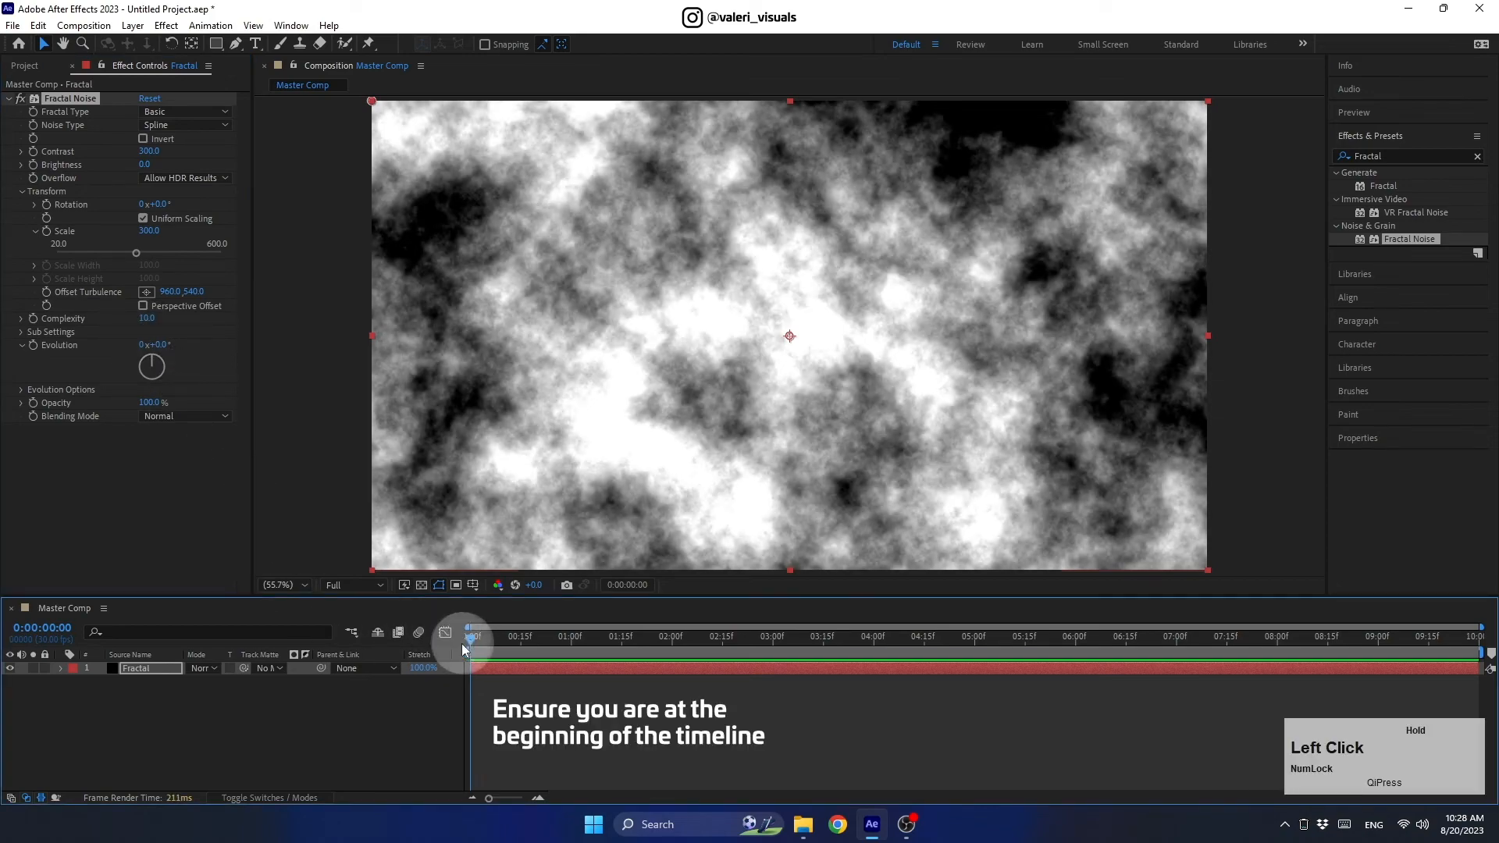
left_click(32, 345)
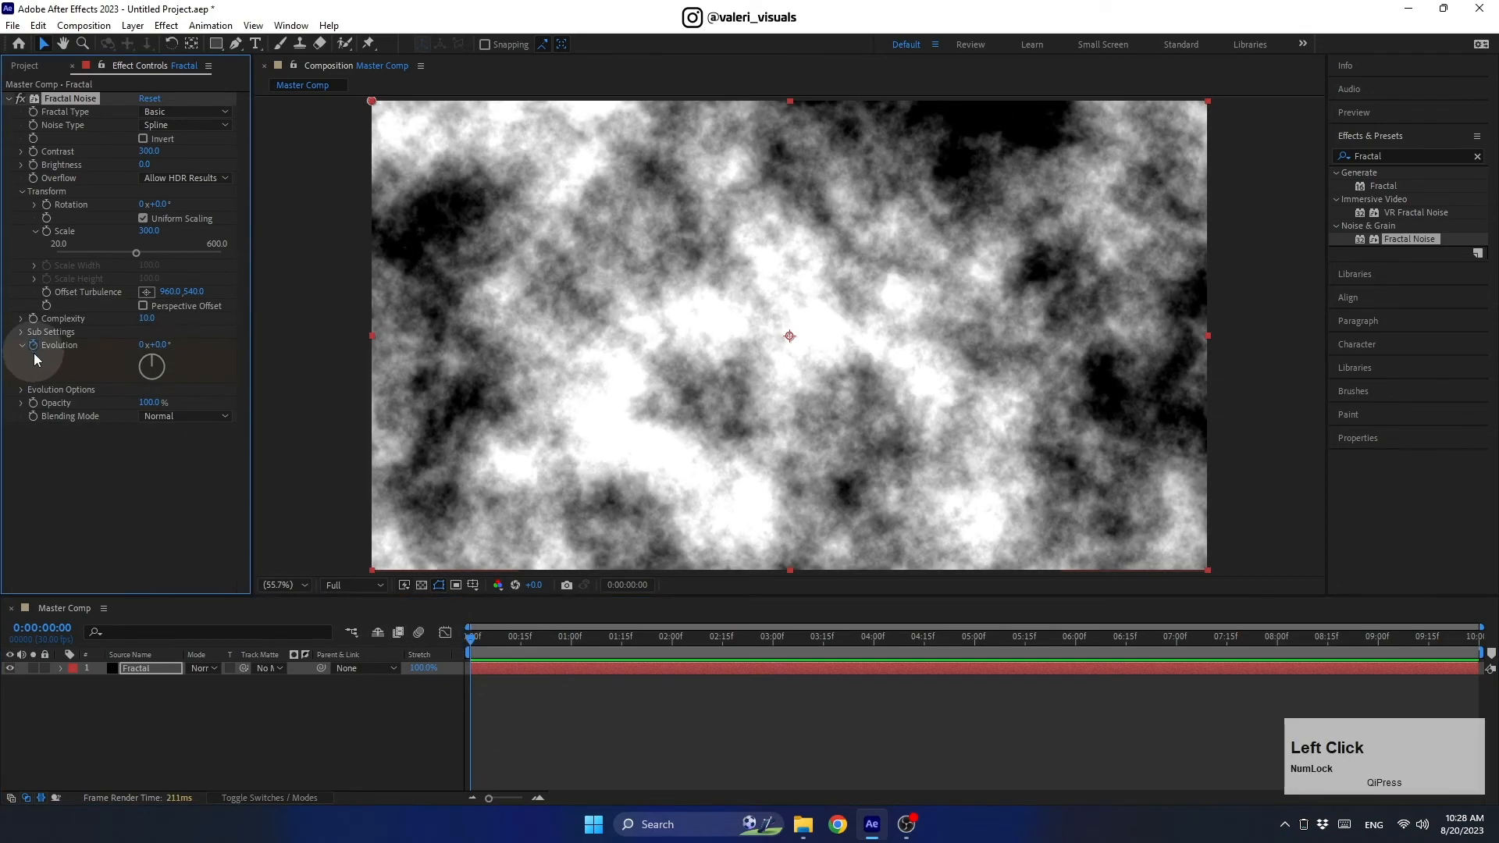
left_click_drag(472, 638, 1478, 670)
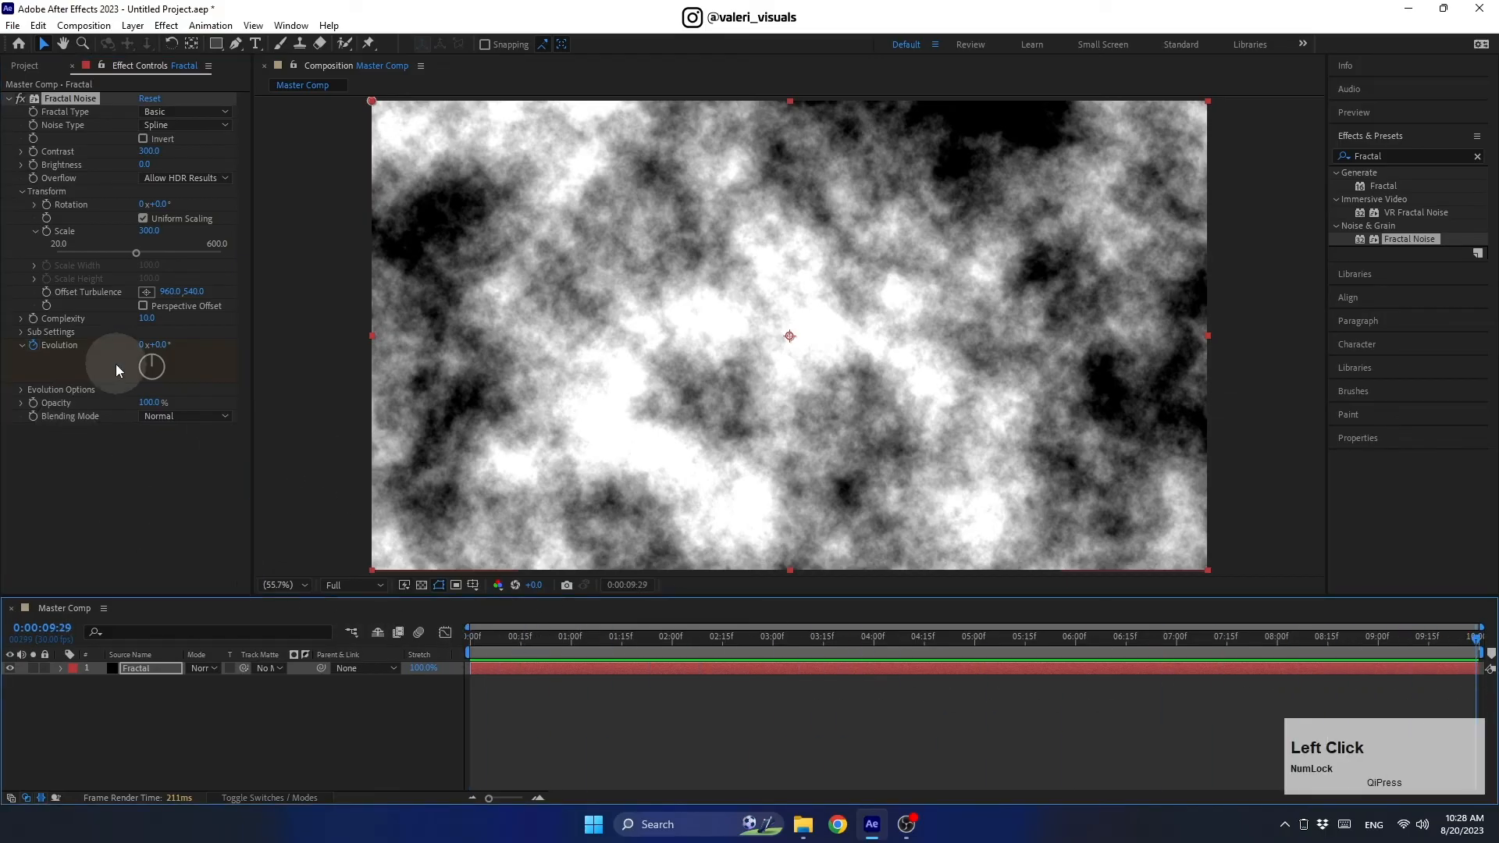
left_click(141, 345)
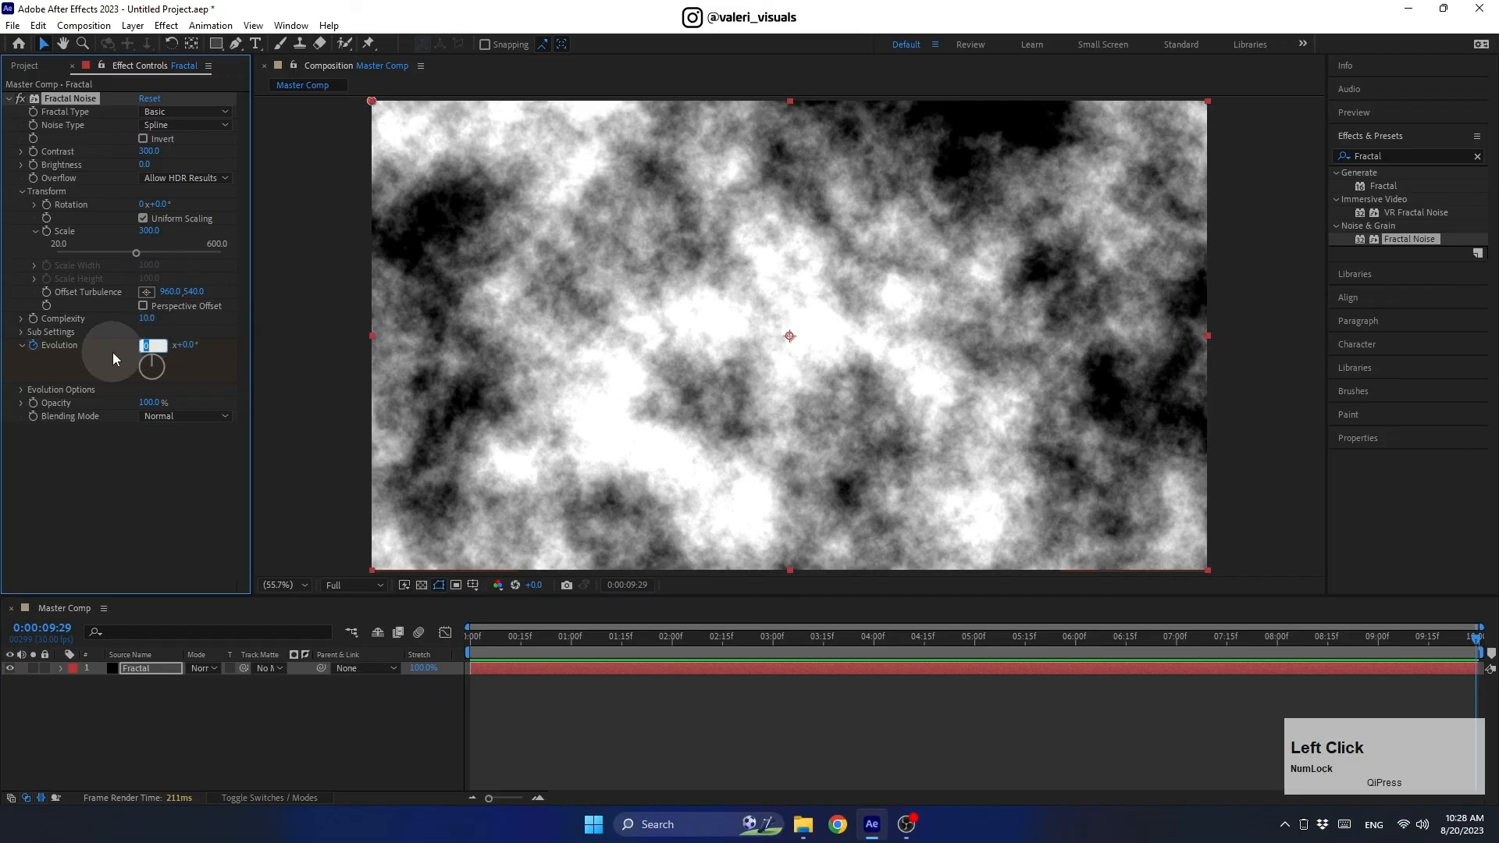
key("Return")
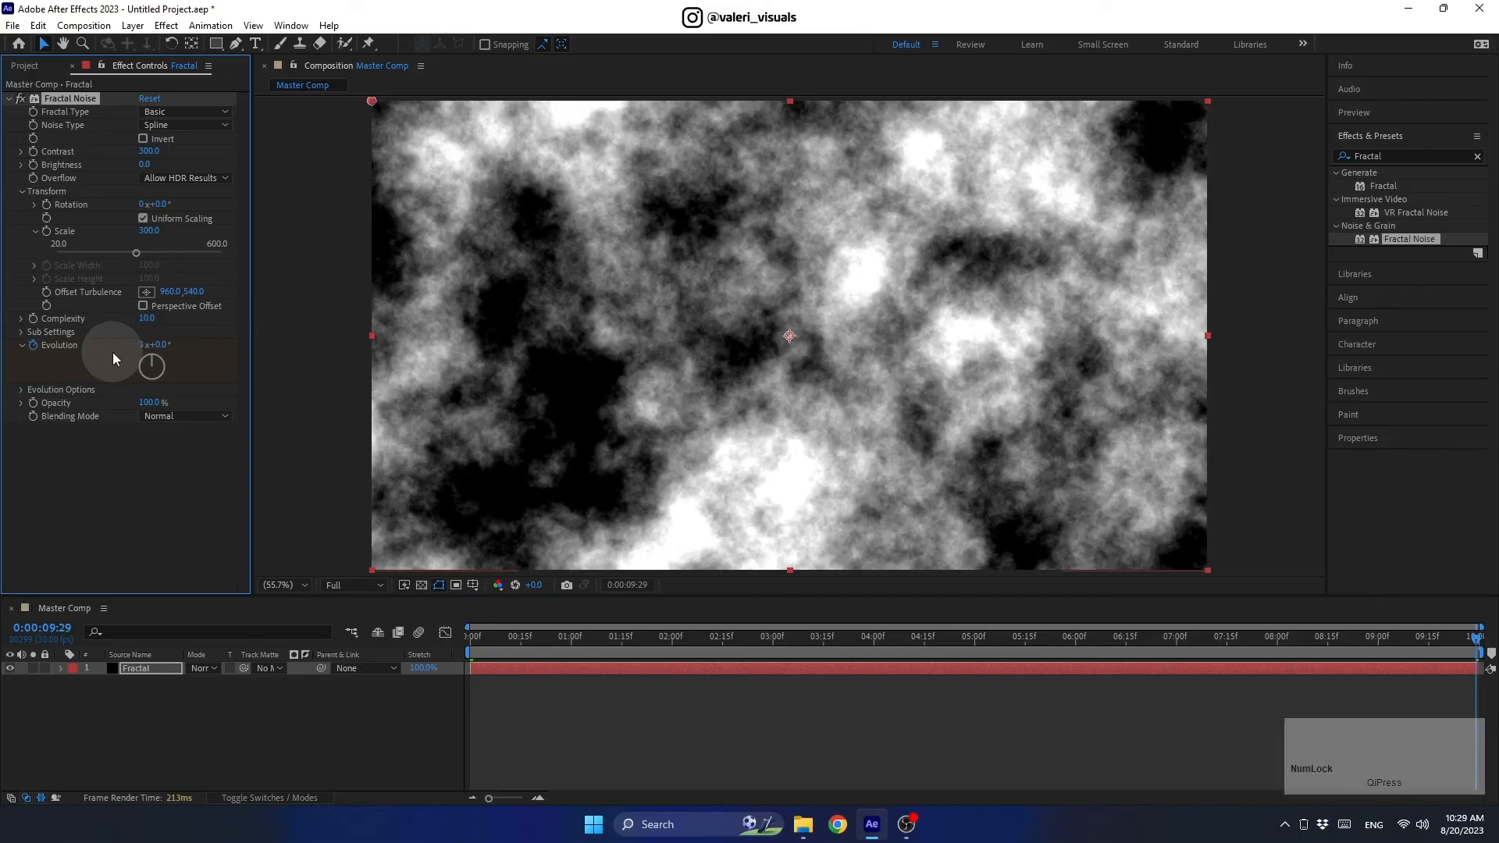
Preview the evolving fractal noise and return the playhead to the start of the timeline
left_click_drag(1246, 631, 408, 707)
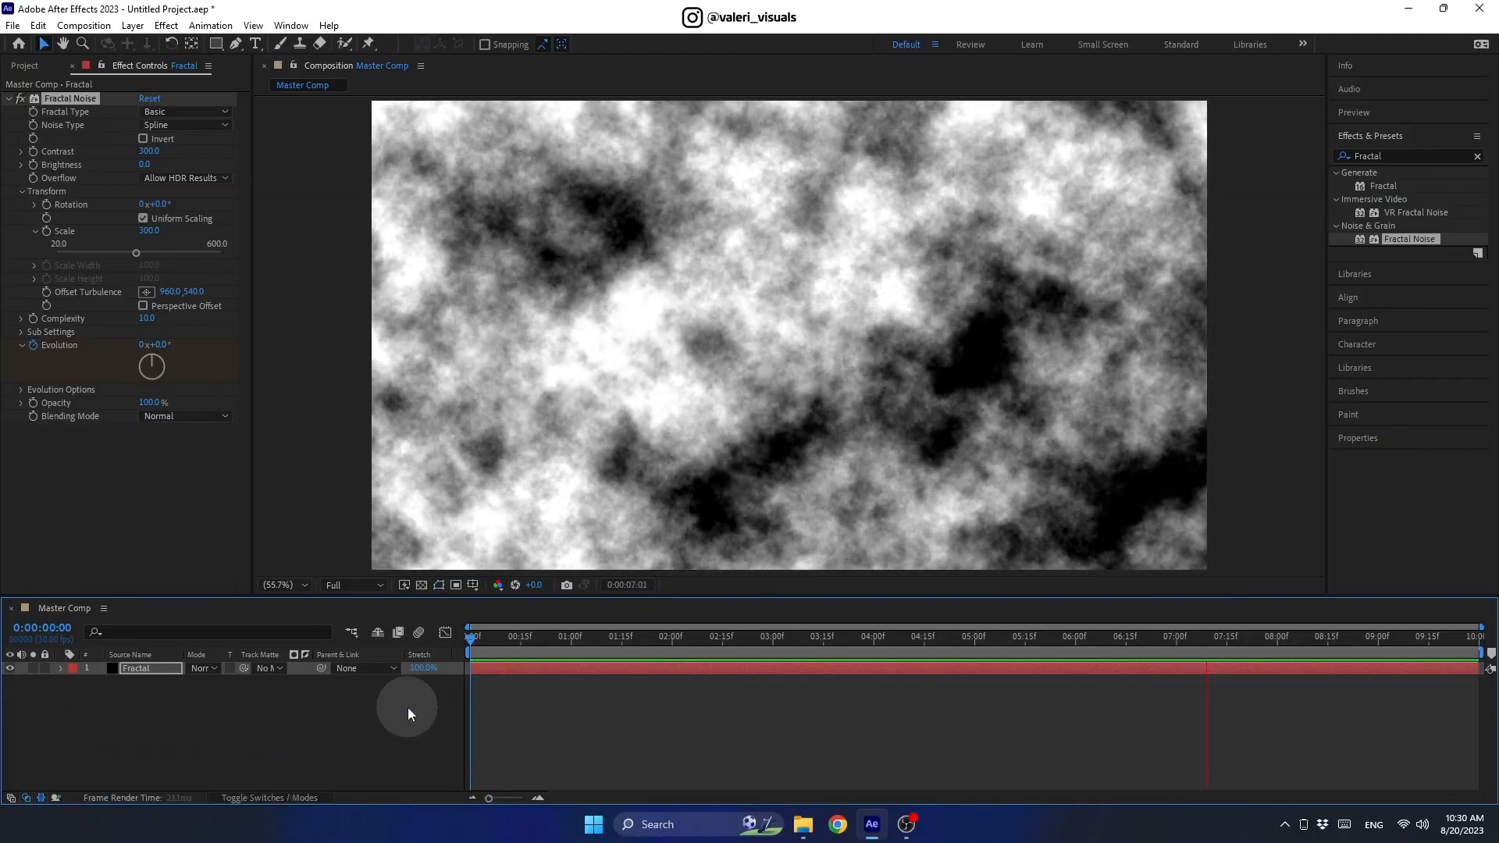
key("space")
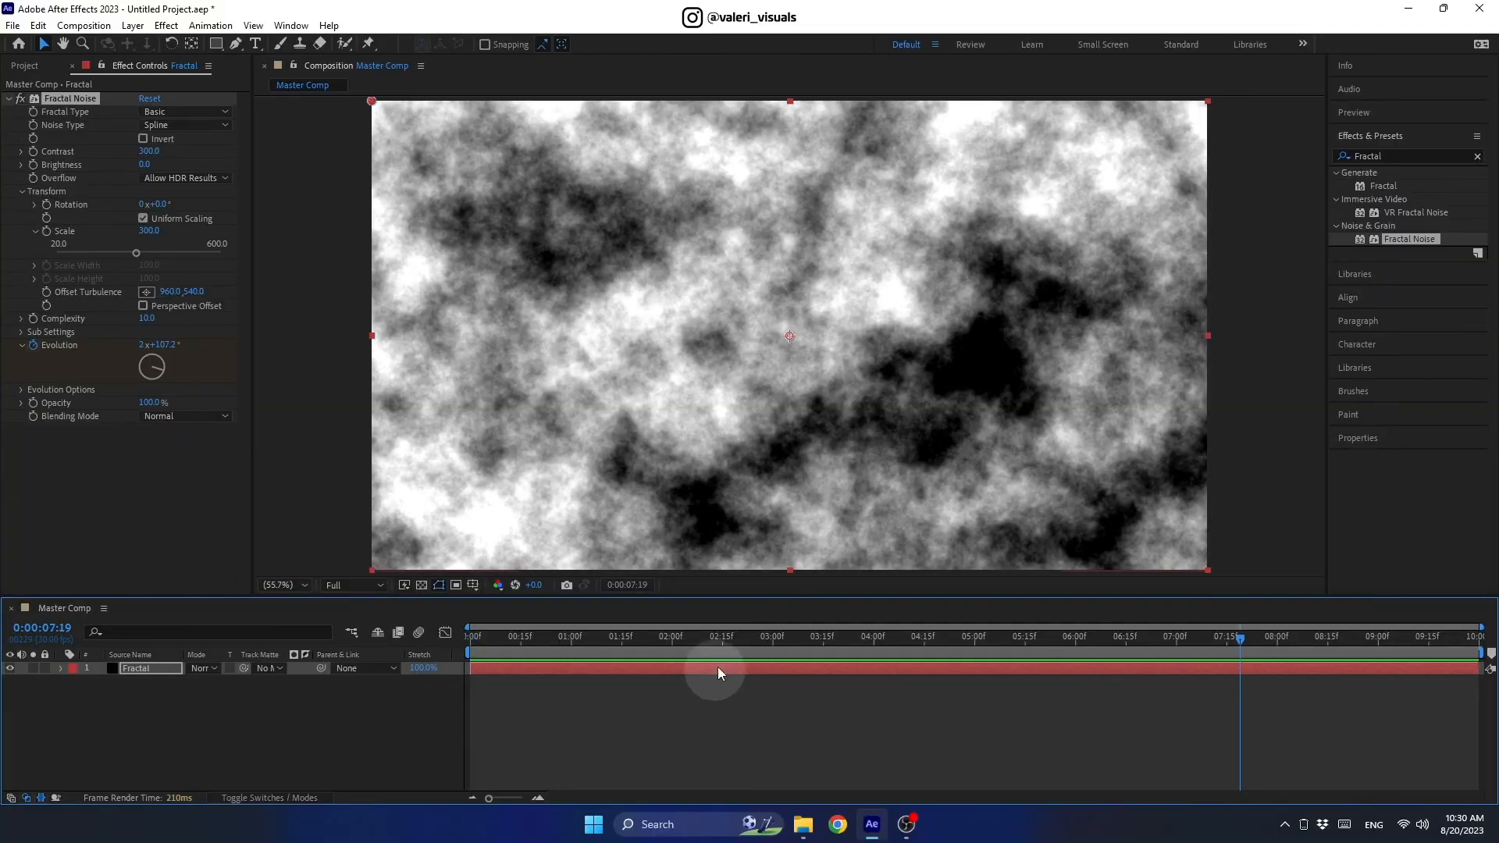
left_click_drag(706, 639, 469, 638)
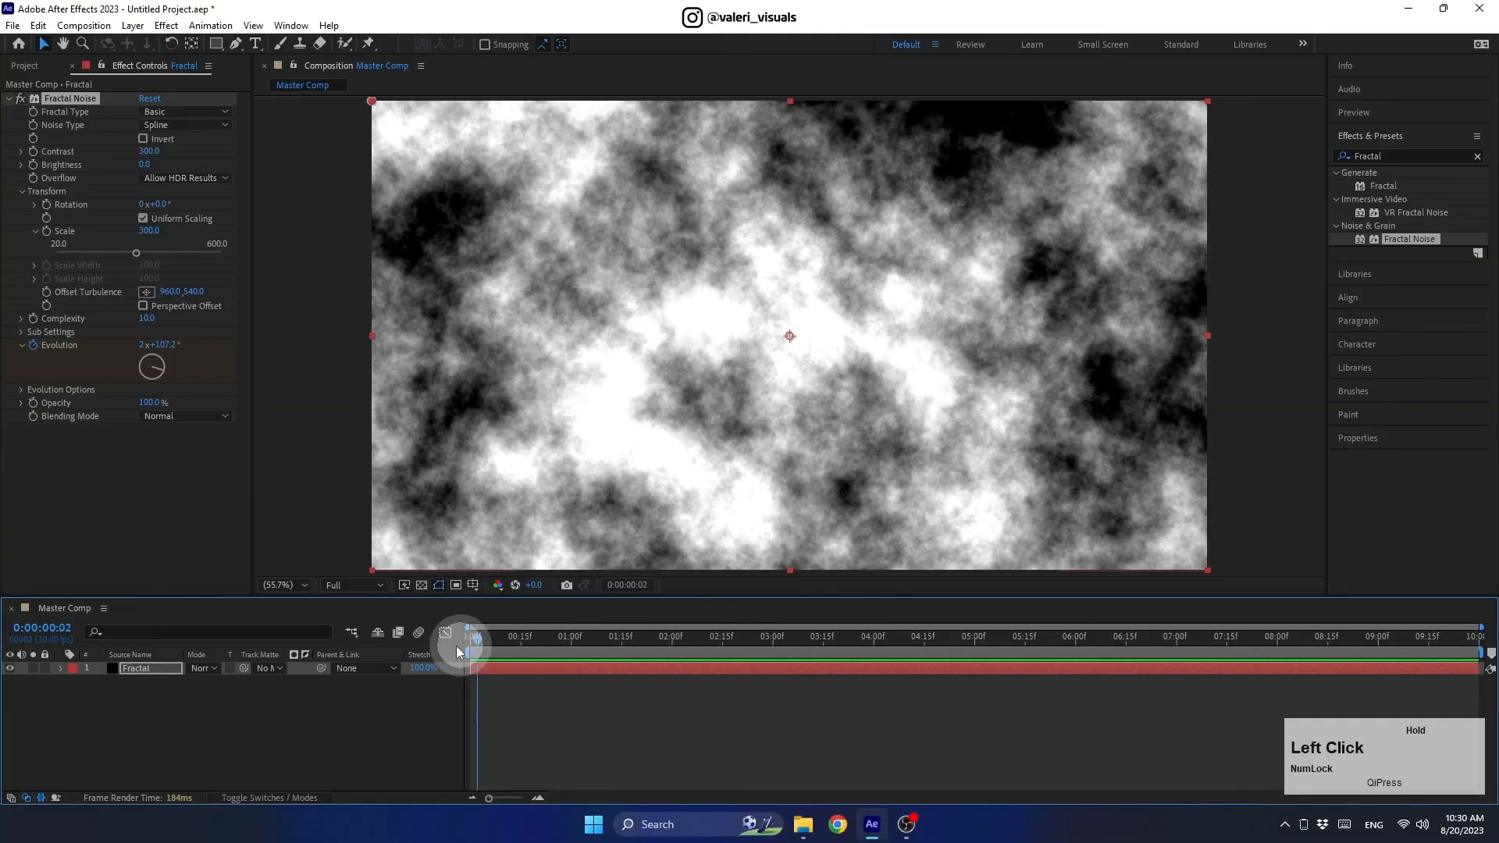
Pre-compose the Fractal layer as "Fractal Comp" with all attributes moved into it, and hide the resulting layer
right_click(164, 667)
left_click(283, 562)
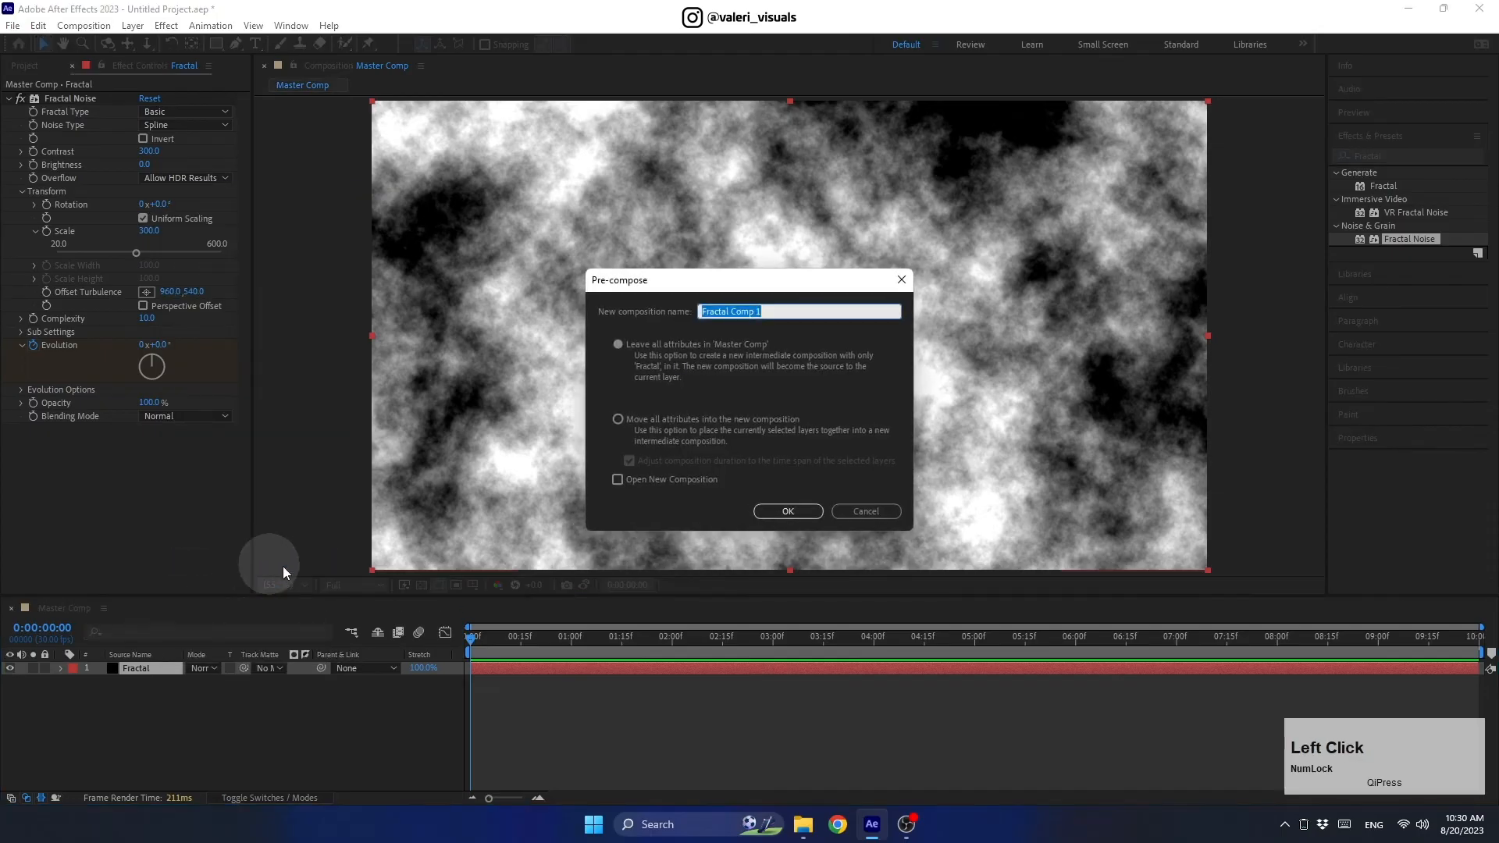
left_click(775, 309)
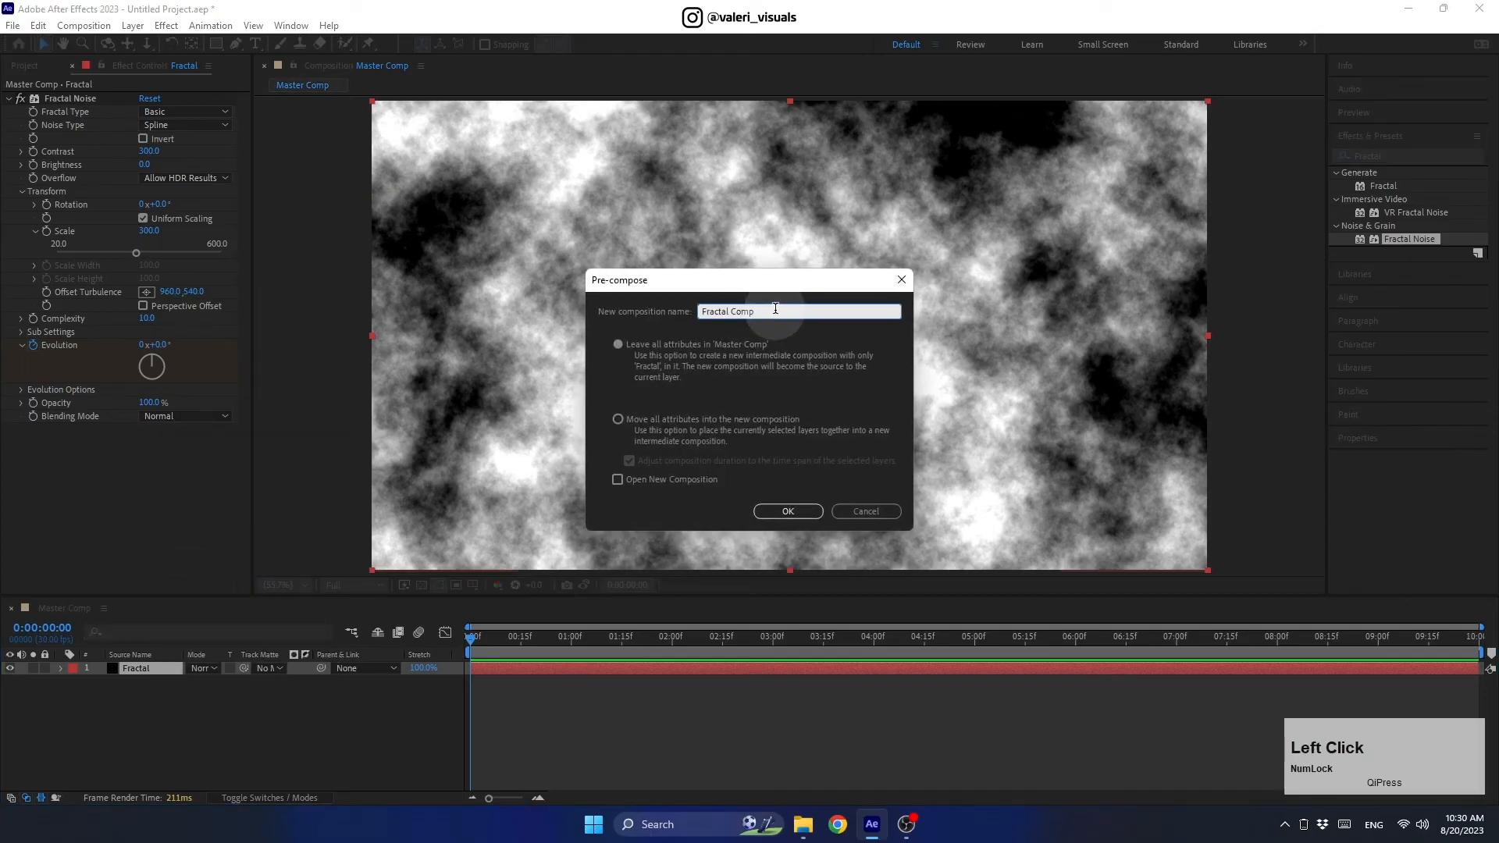
left_click(618, 420)
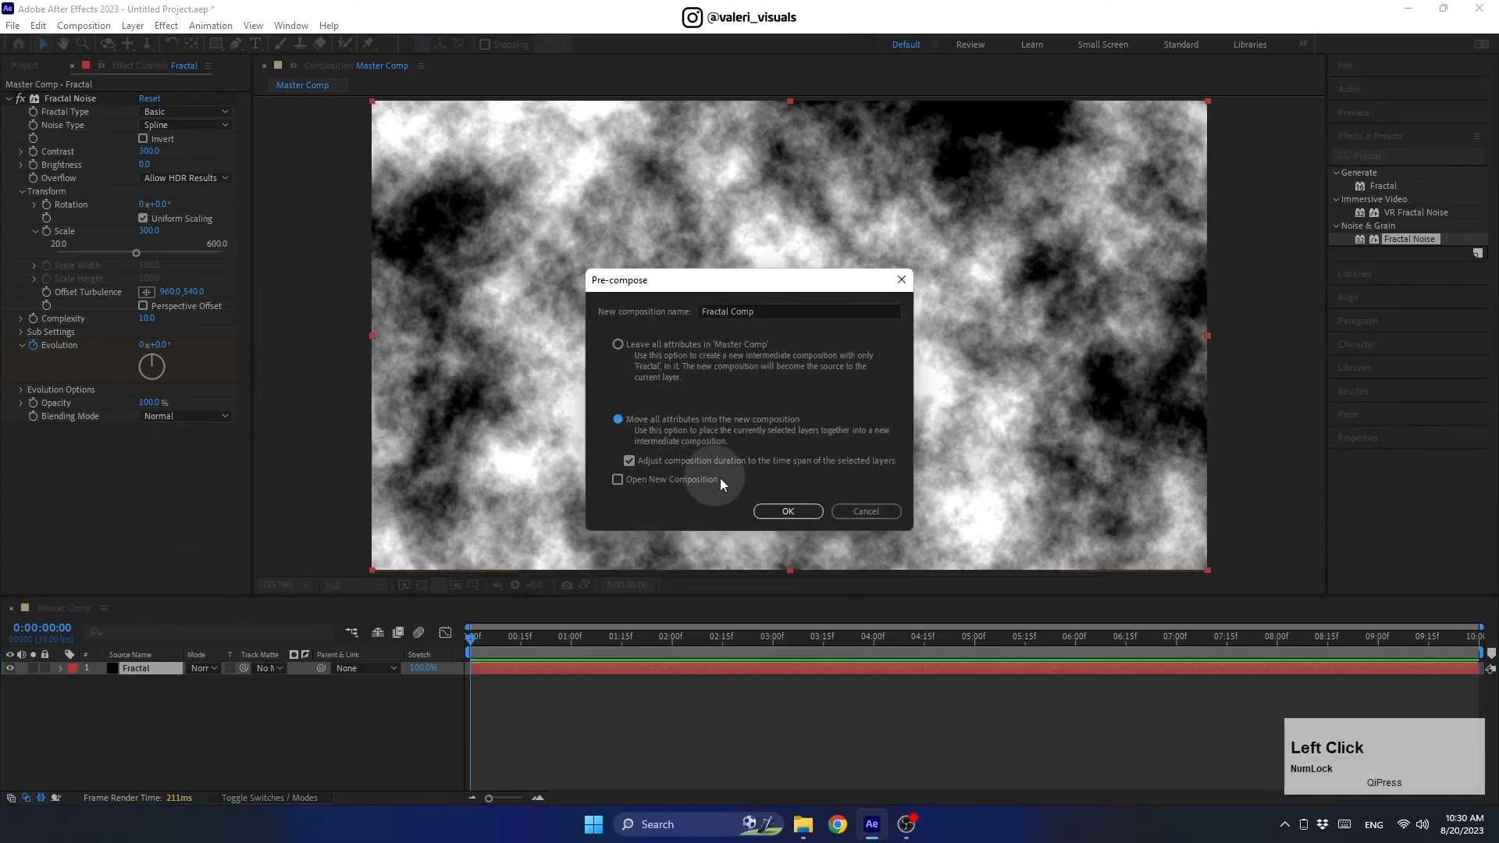
left_click(775, 510)
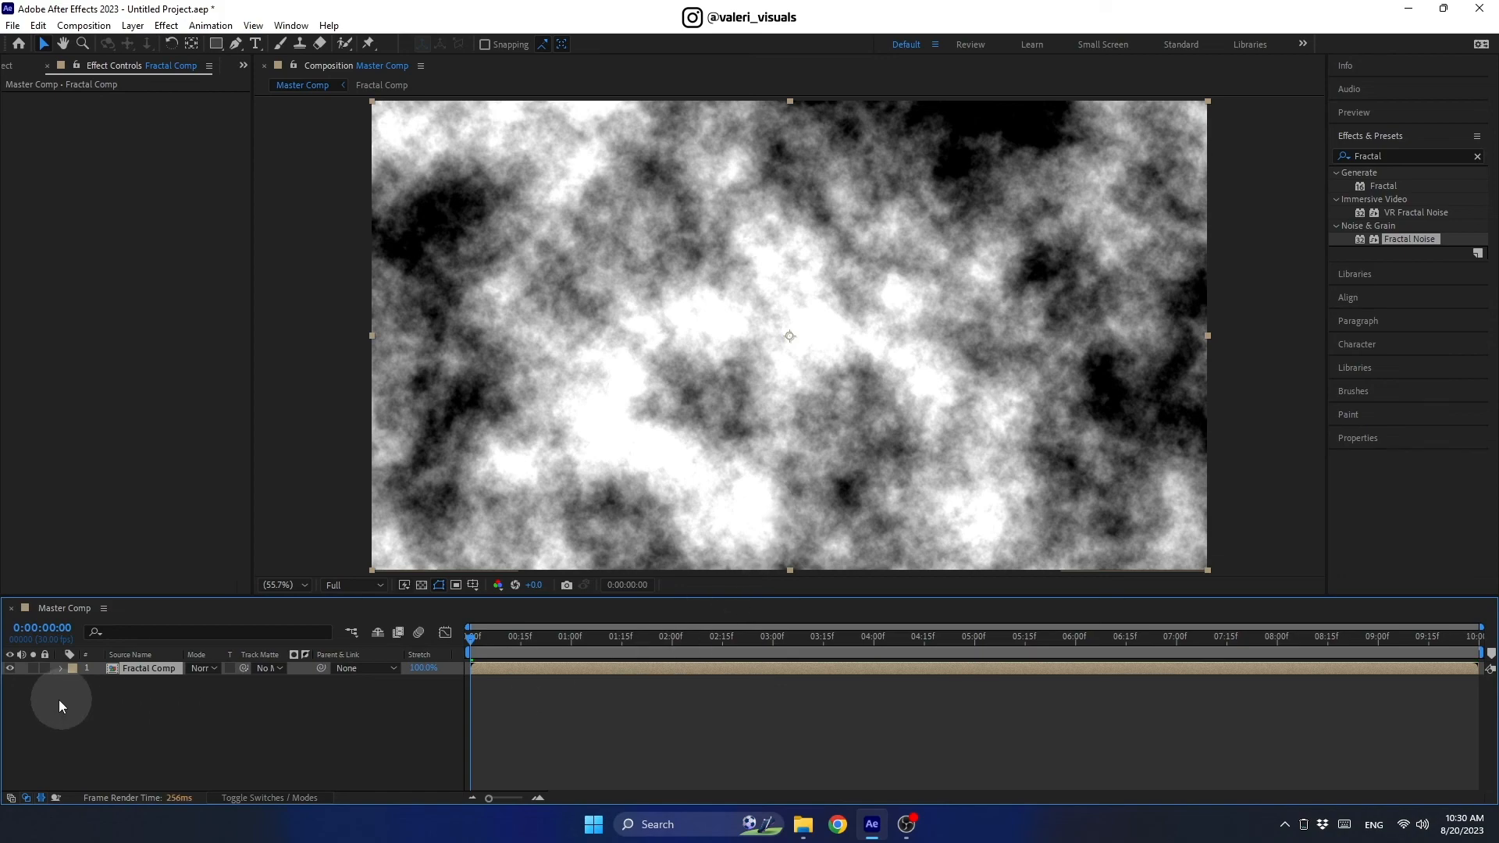
left_click(11, 669)
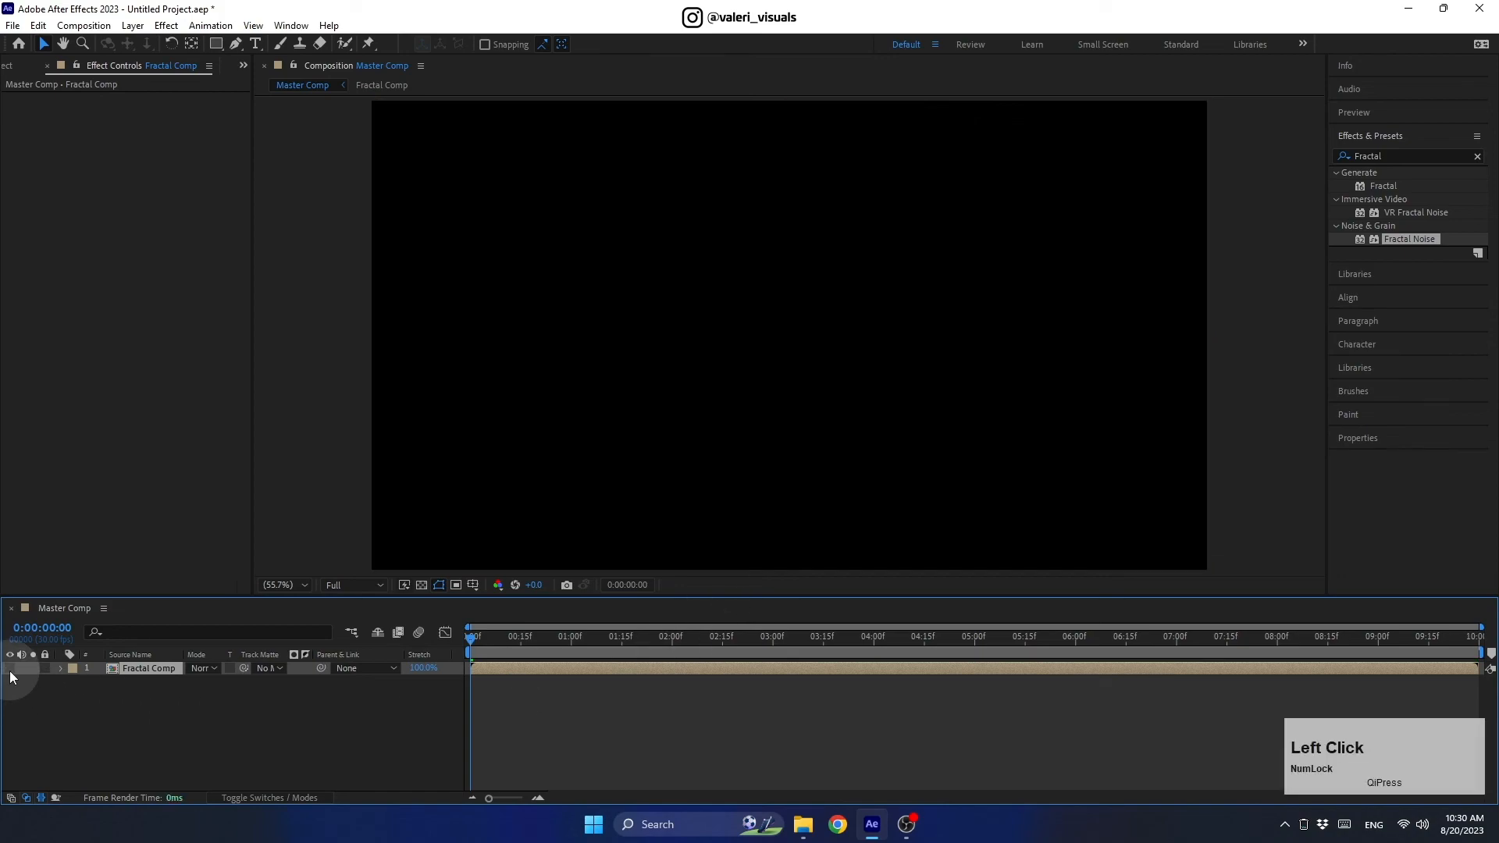
Add a text layer reading "49K" to Master Comp
left_click(255, 44)
left_click(631, 378)
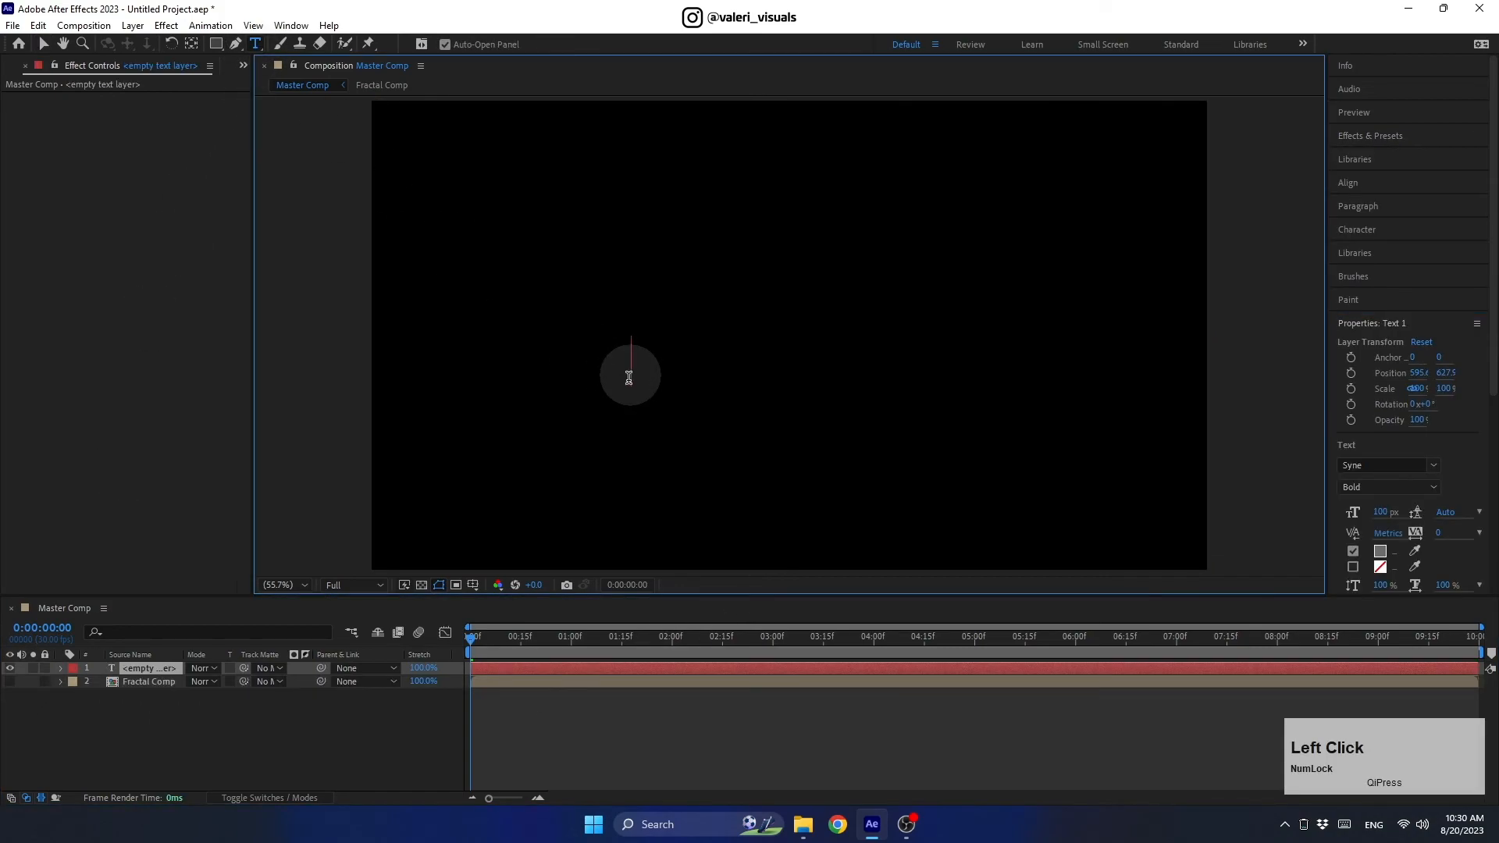
type("49K")
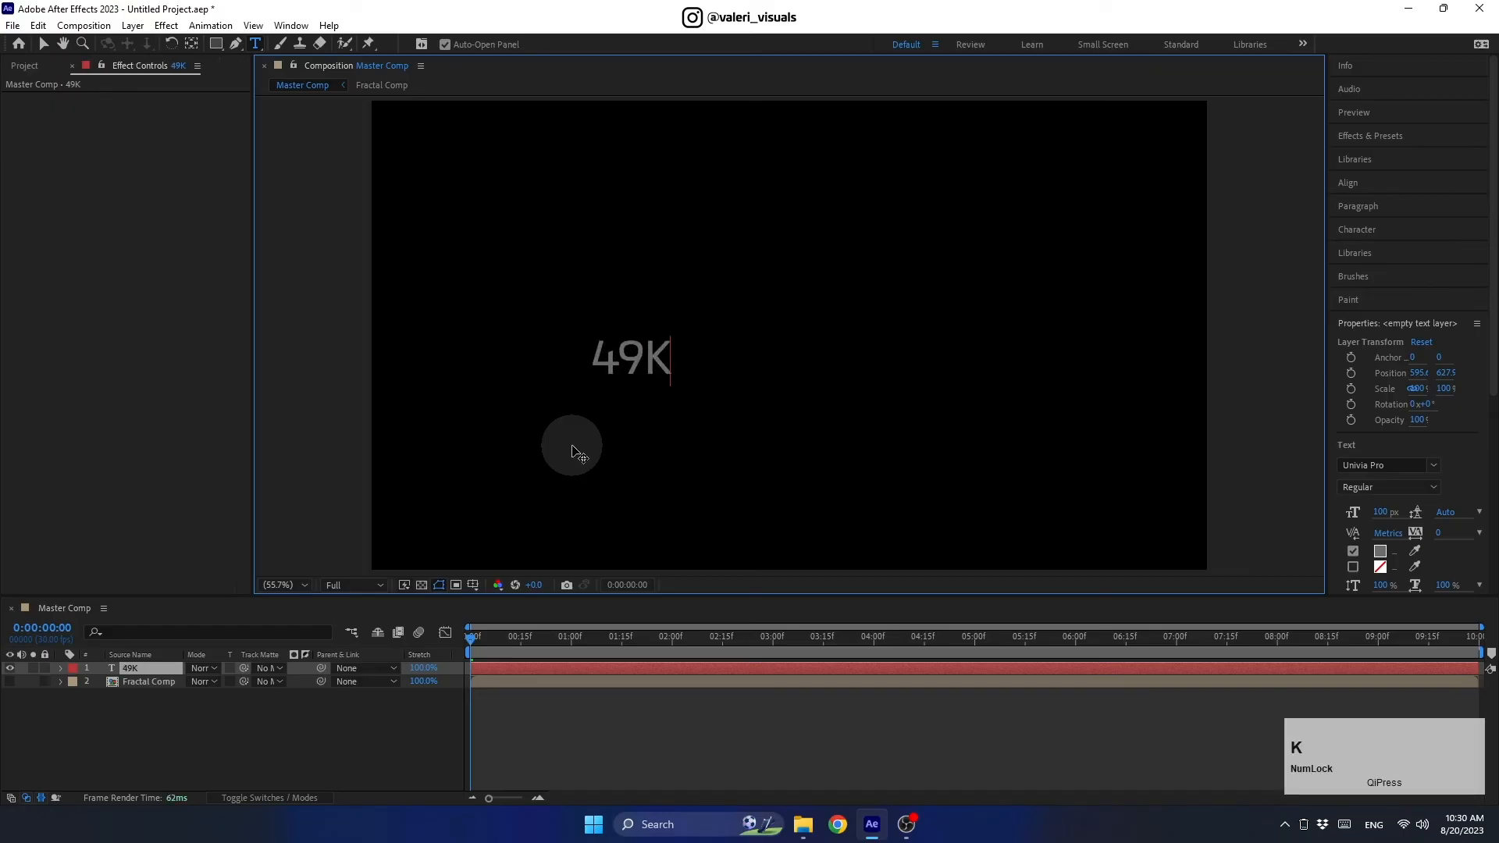
Format the 49K text in the Impact font with a white fill and a size of 400 px
double_click(616, 362)
left_click(1346, 232)
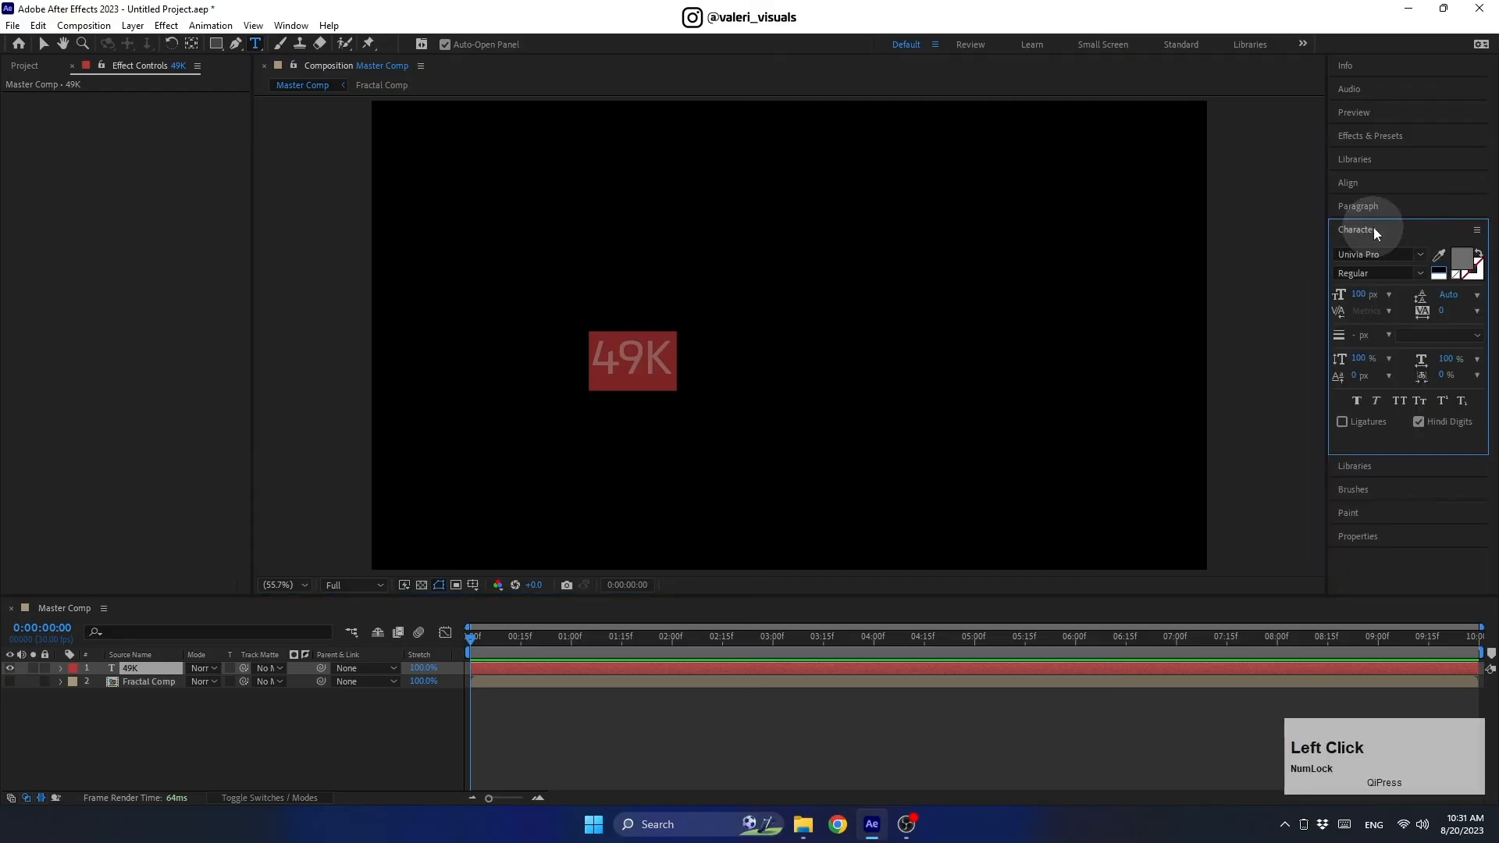
left_click(1397, 254)
type("impact")
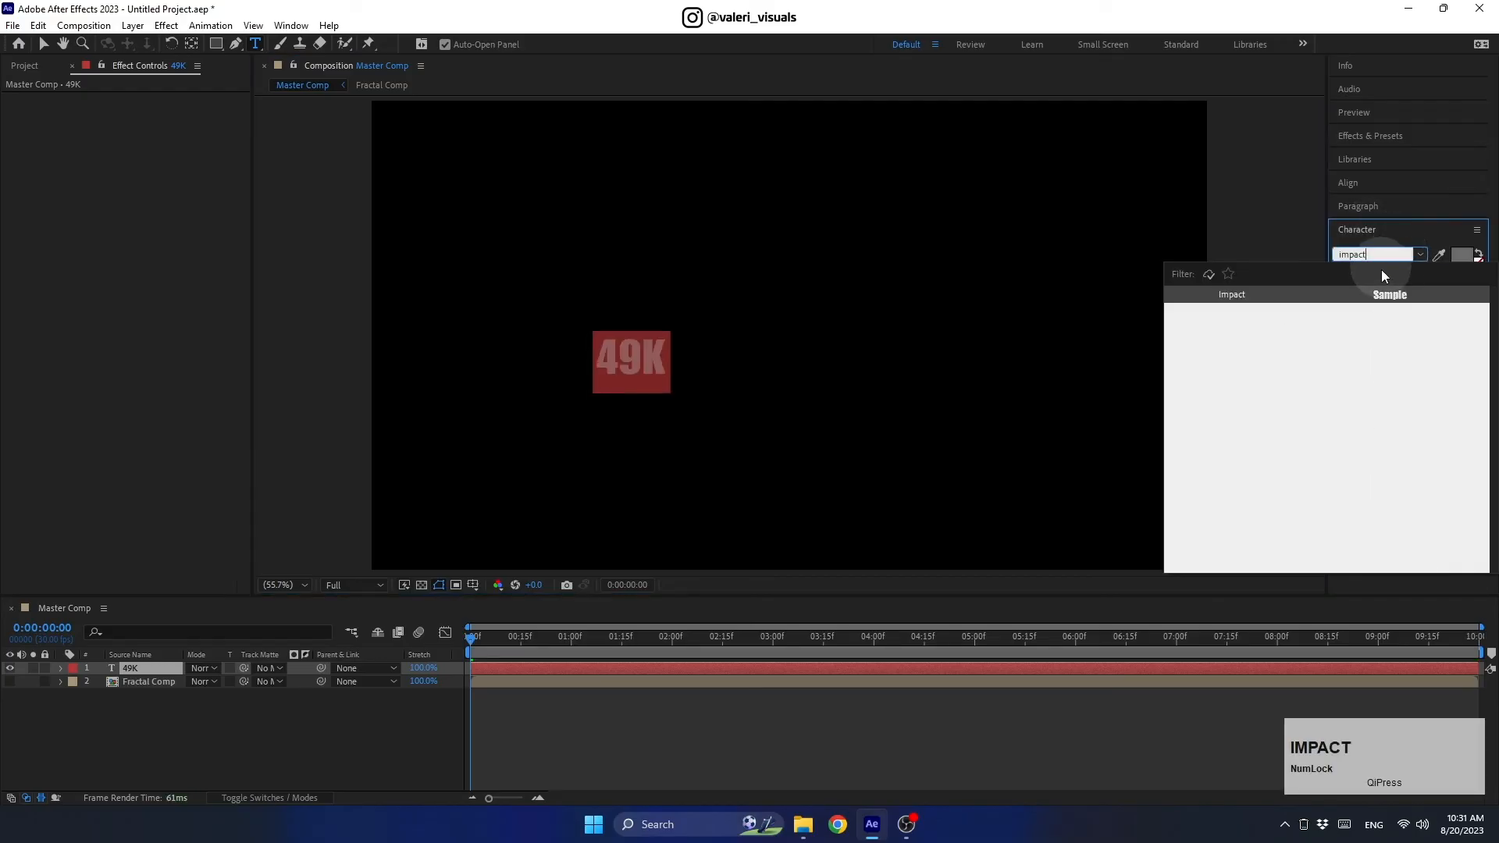
left_click(1382, 293)
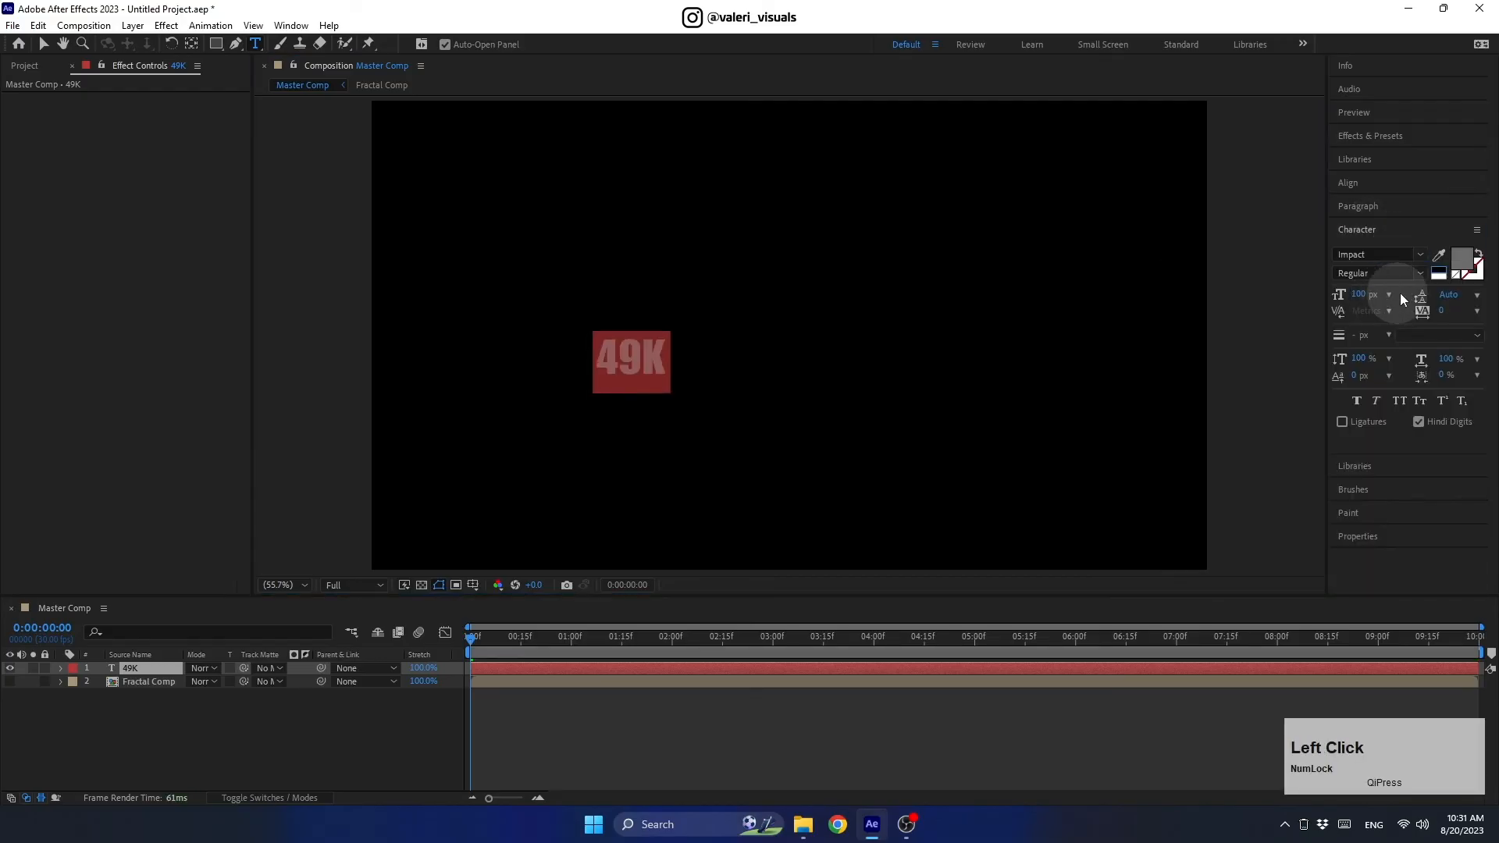
left_click(1436, 272)
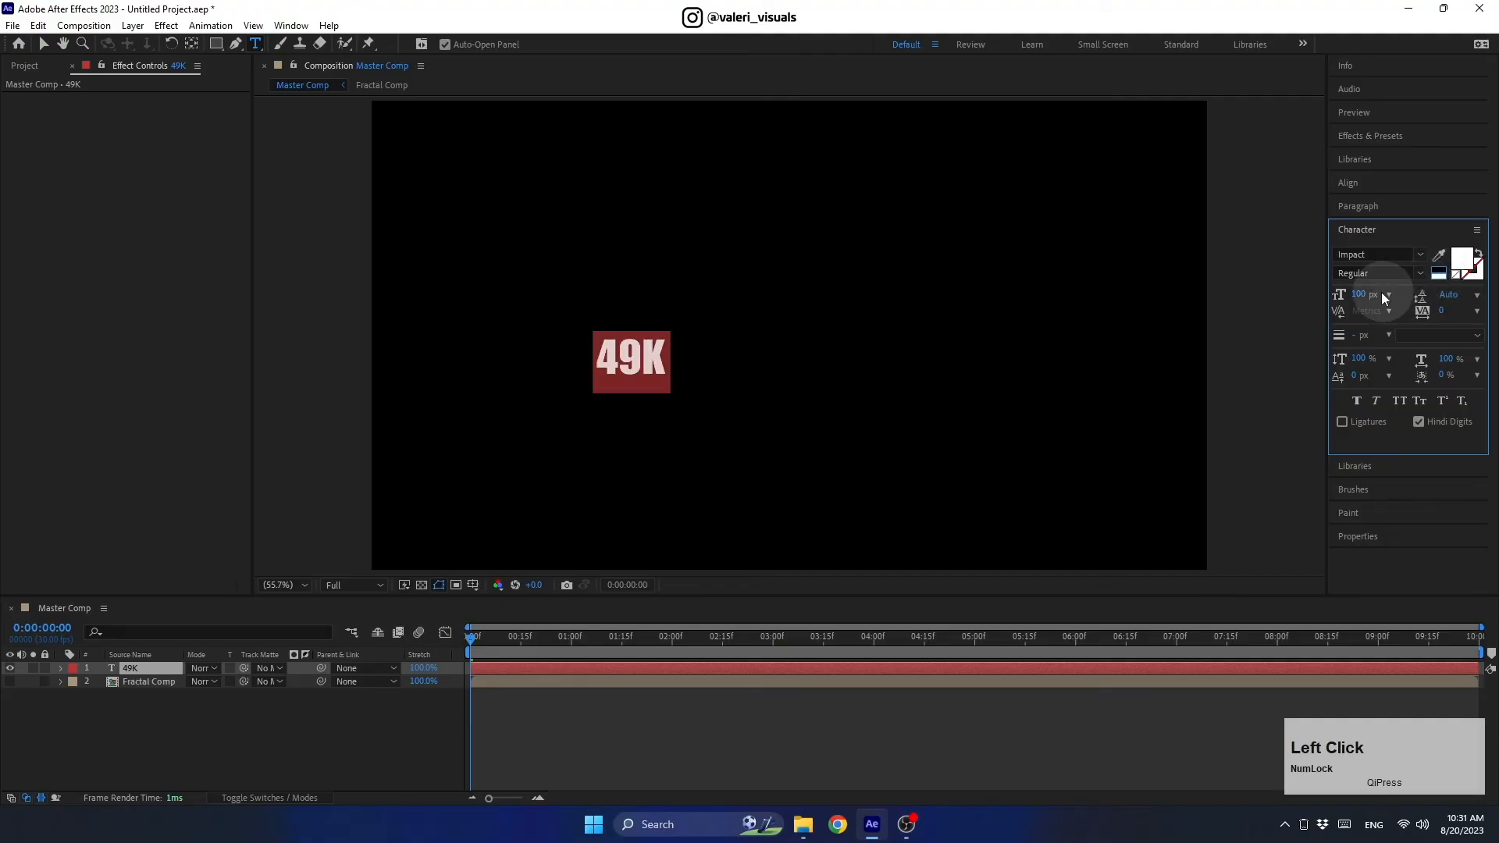
left_click(1360, 294)
type("400")
key("Return")
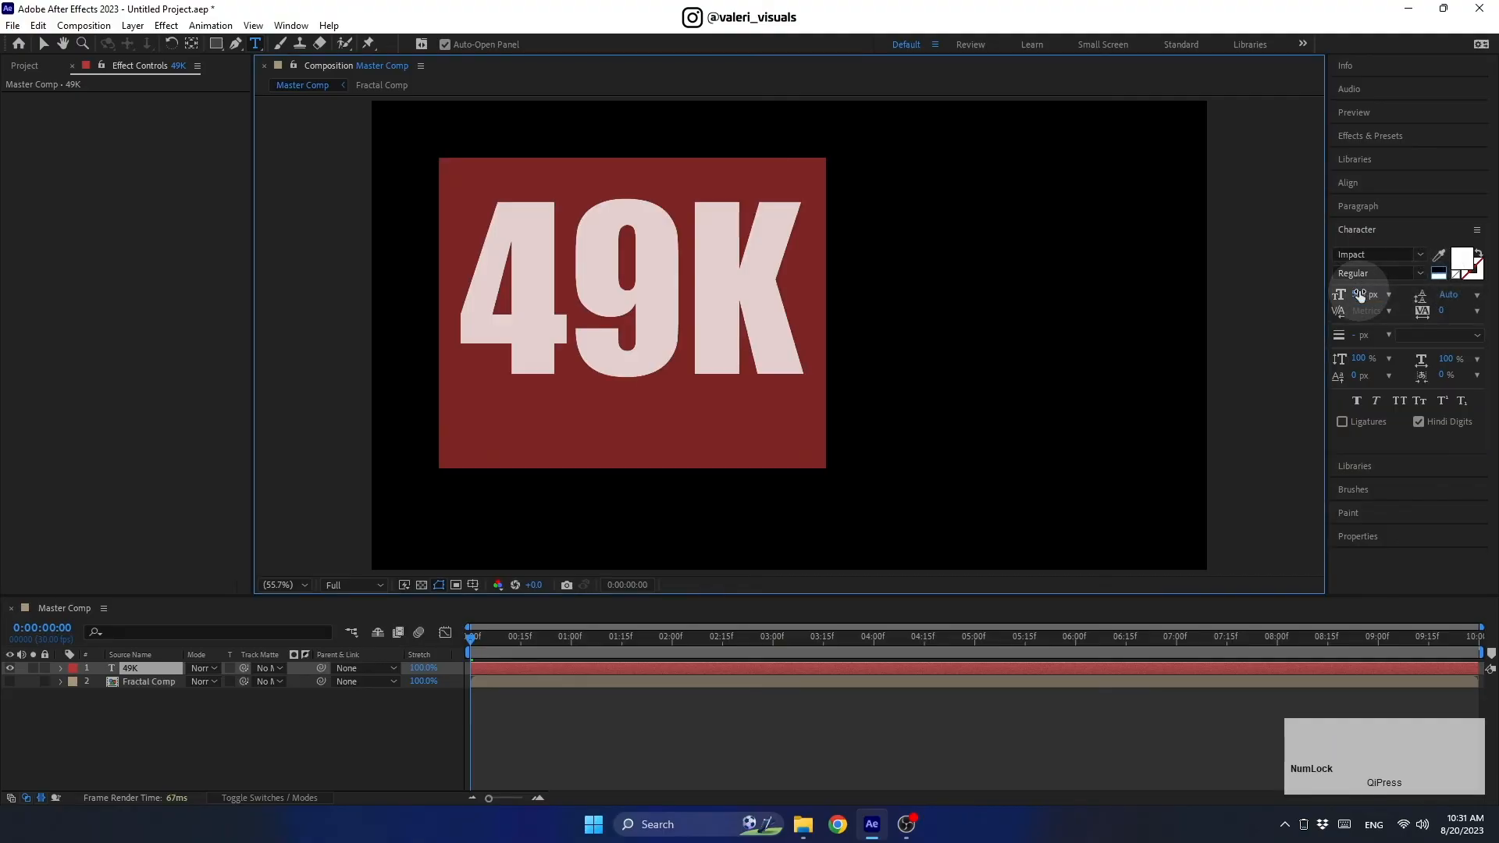
Center the 49K text's paragraph alignment and align the layer horizontally and vertically to the center of the composition
left_click(1358, 203)
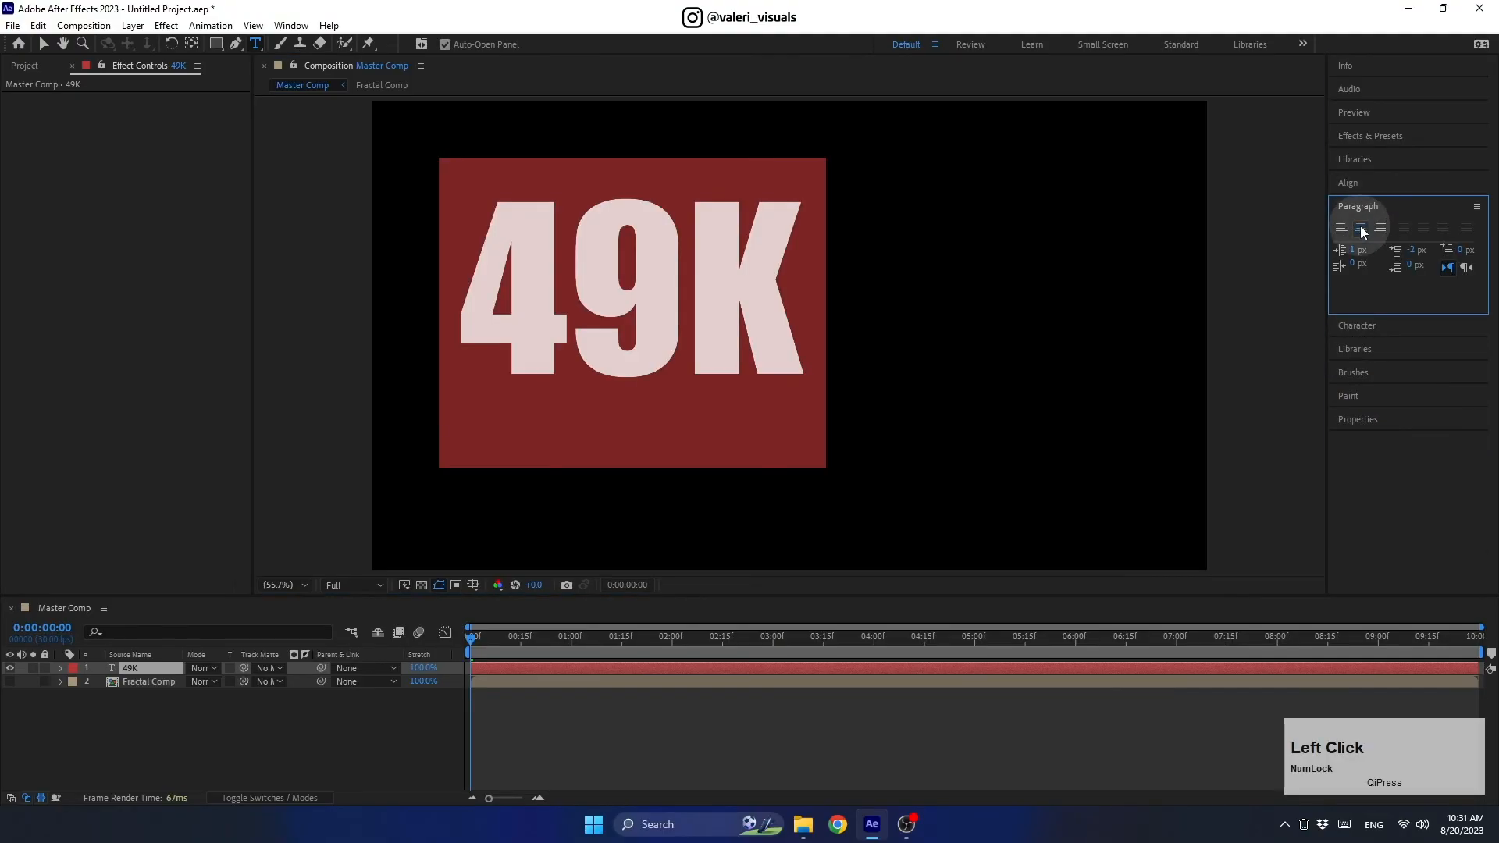
left_click(1361, 228)
left_click(1343, 184)
left_click(1369, 222)
left_click(1450, 222)
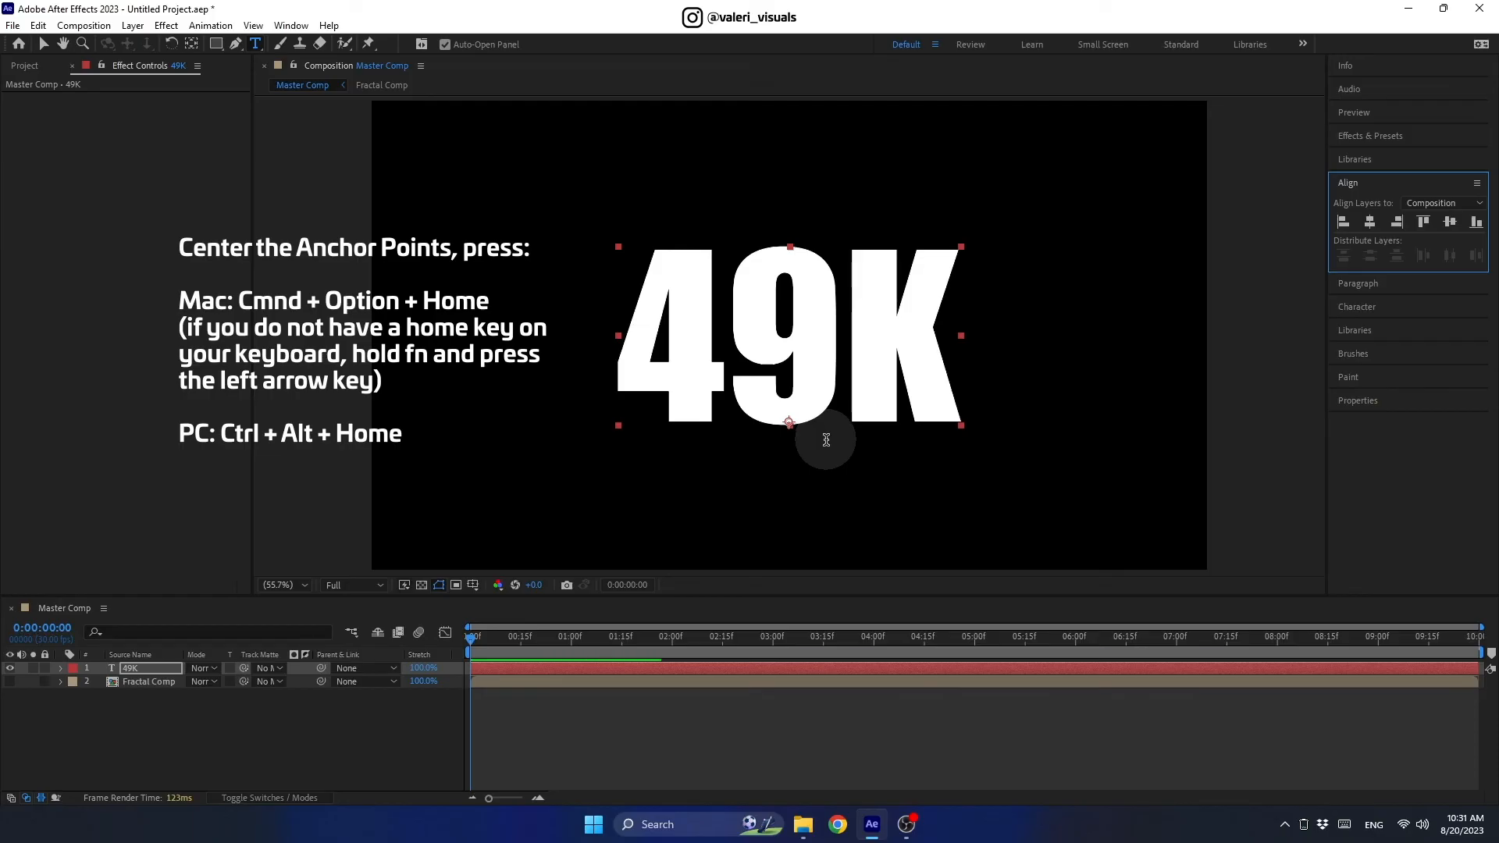
Center the anchor point of the 49K text layer and set its scale to 150%
key("ctrl+alt+Home")
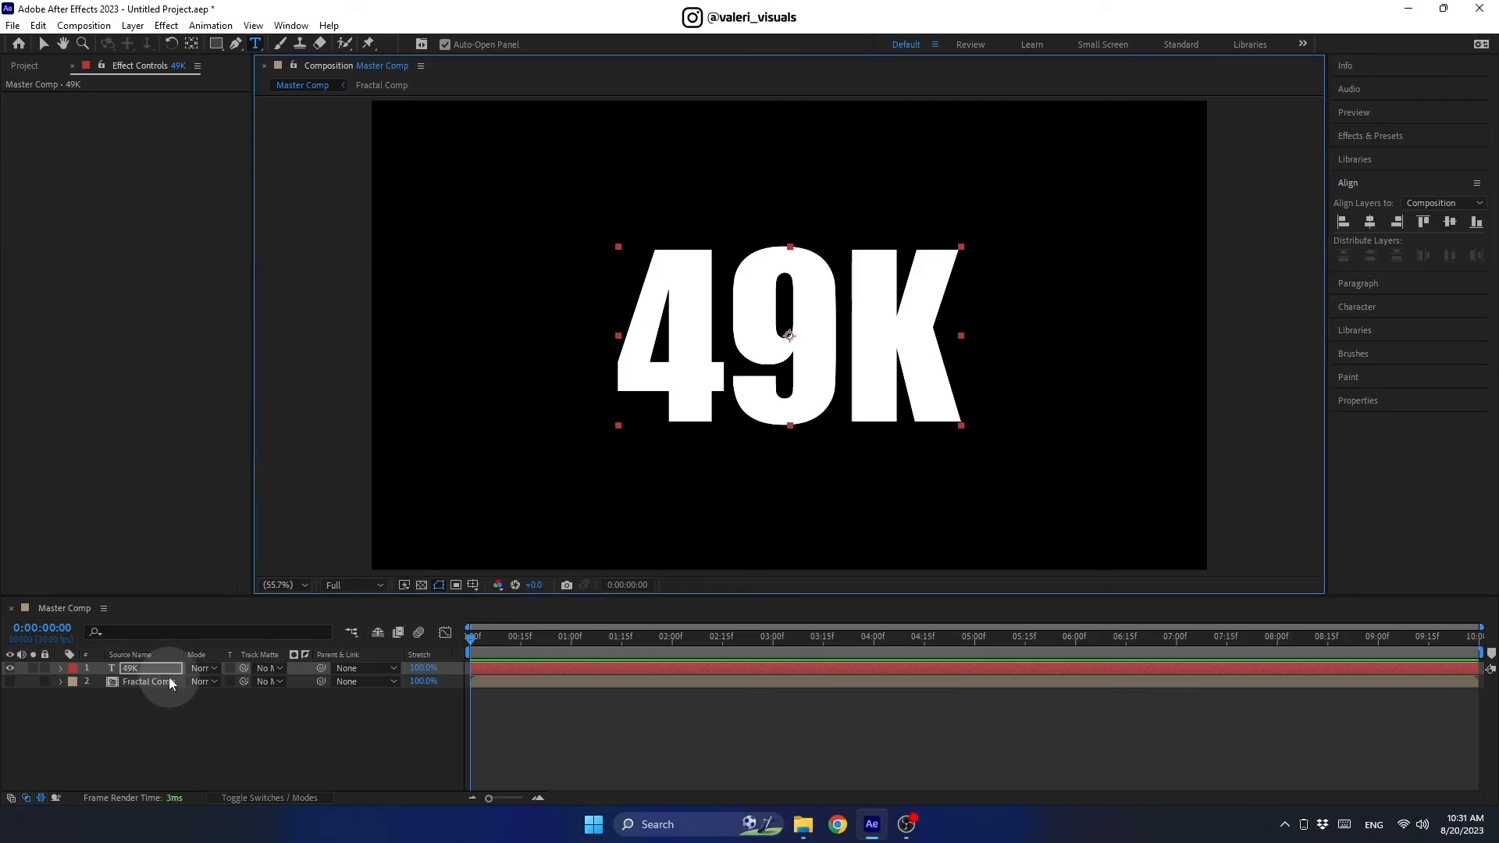
key("s")
left_click(209, 682)
type("150")
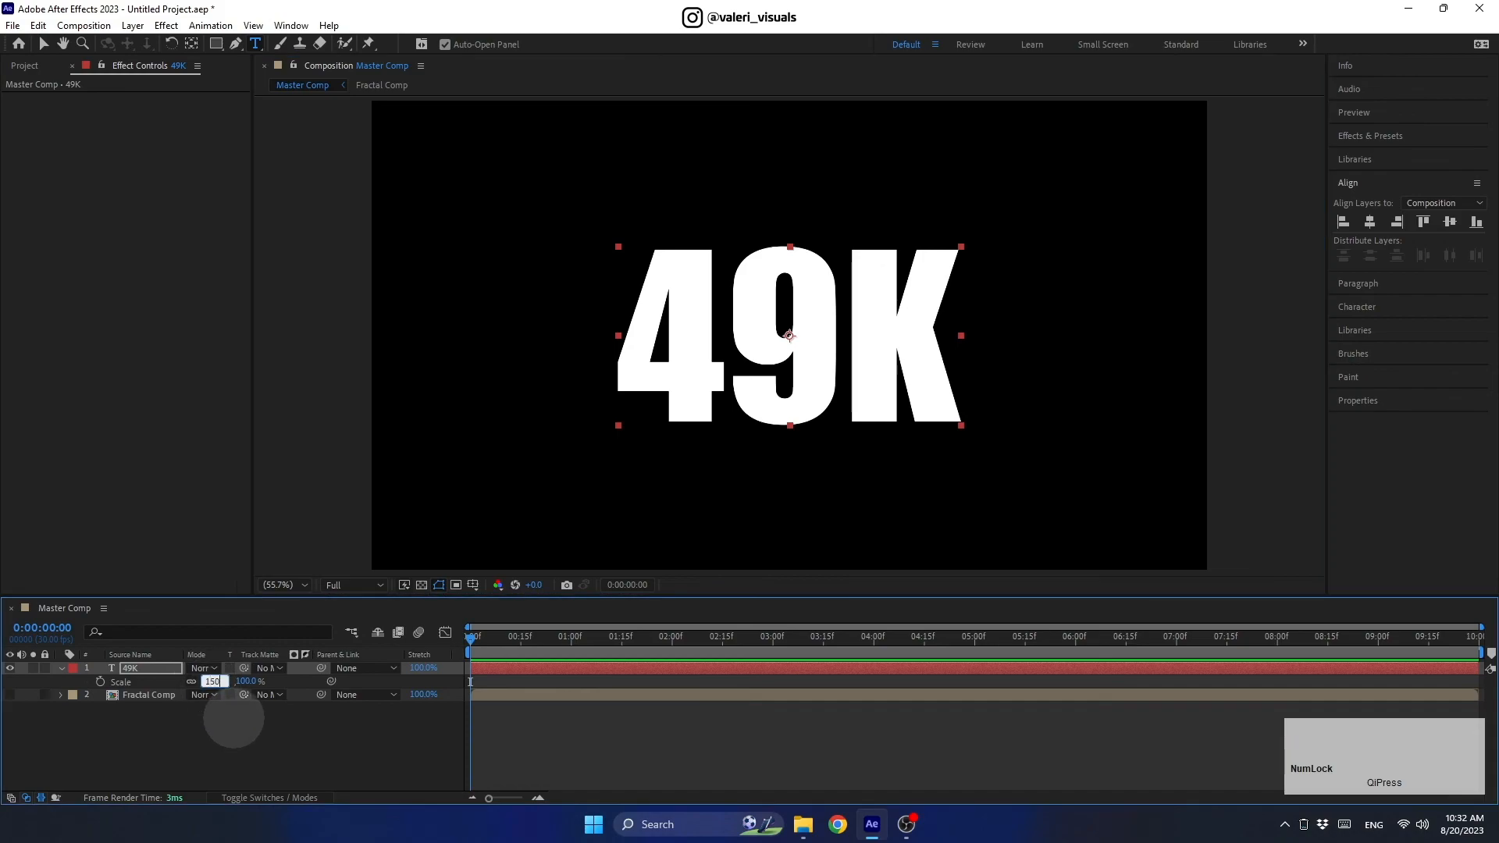
key("Return")
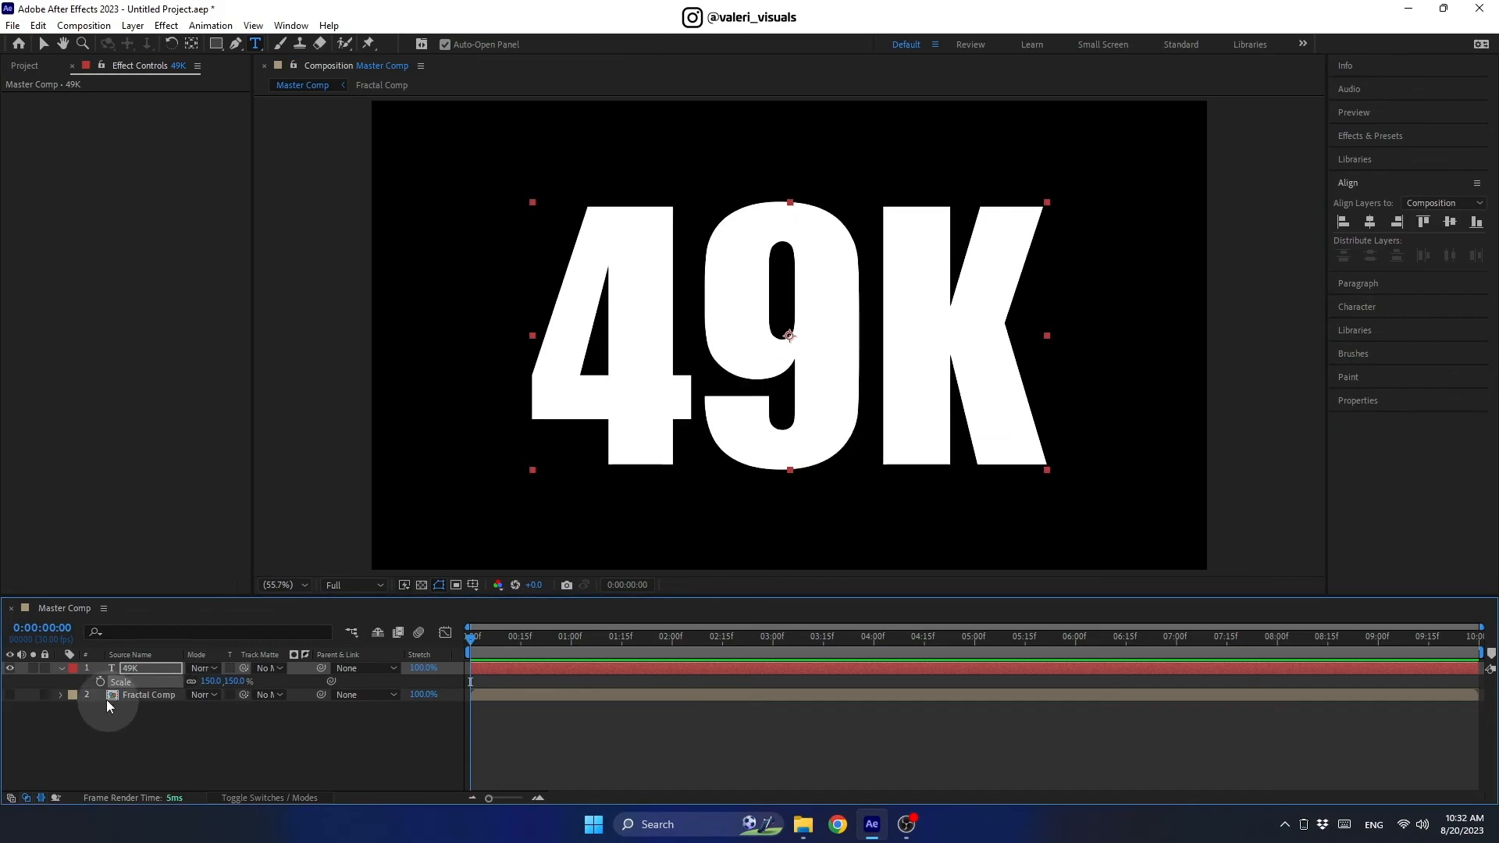
left_click(62, 668)
Pre-compose the 49K text layer into a new composition named "Object Comp"
right_click(111, 673)
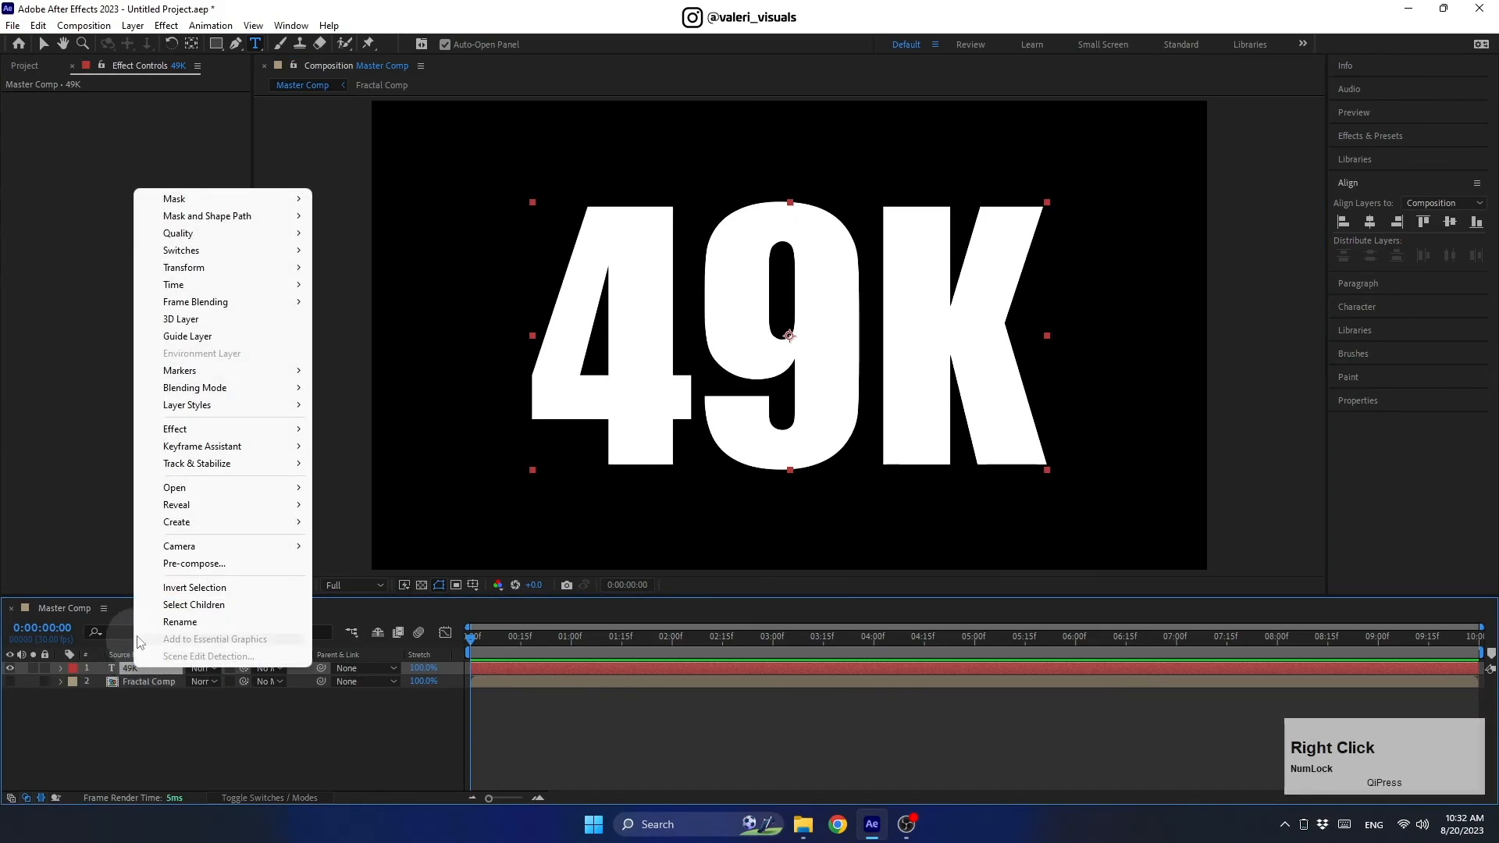
left_click(170, 572)
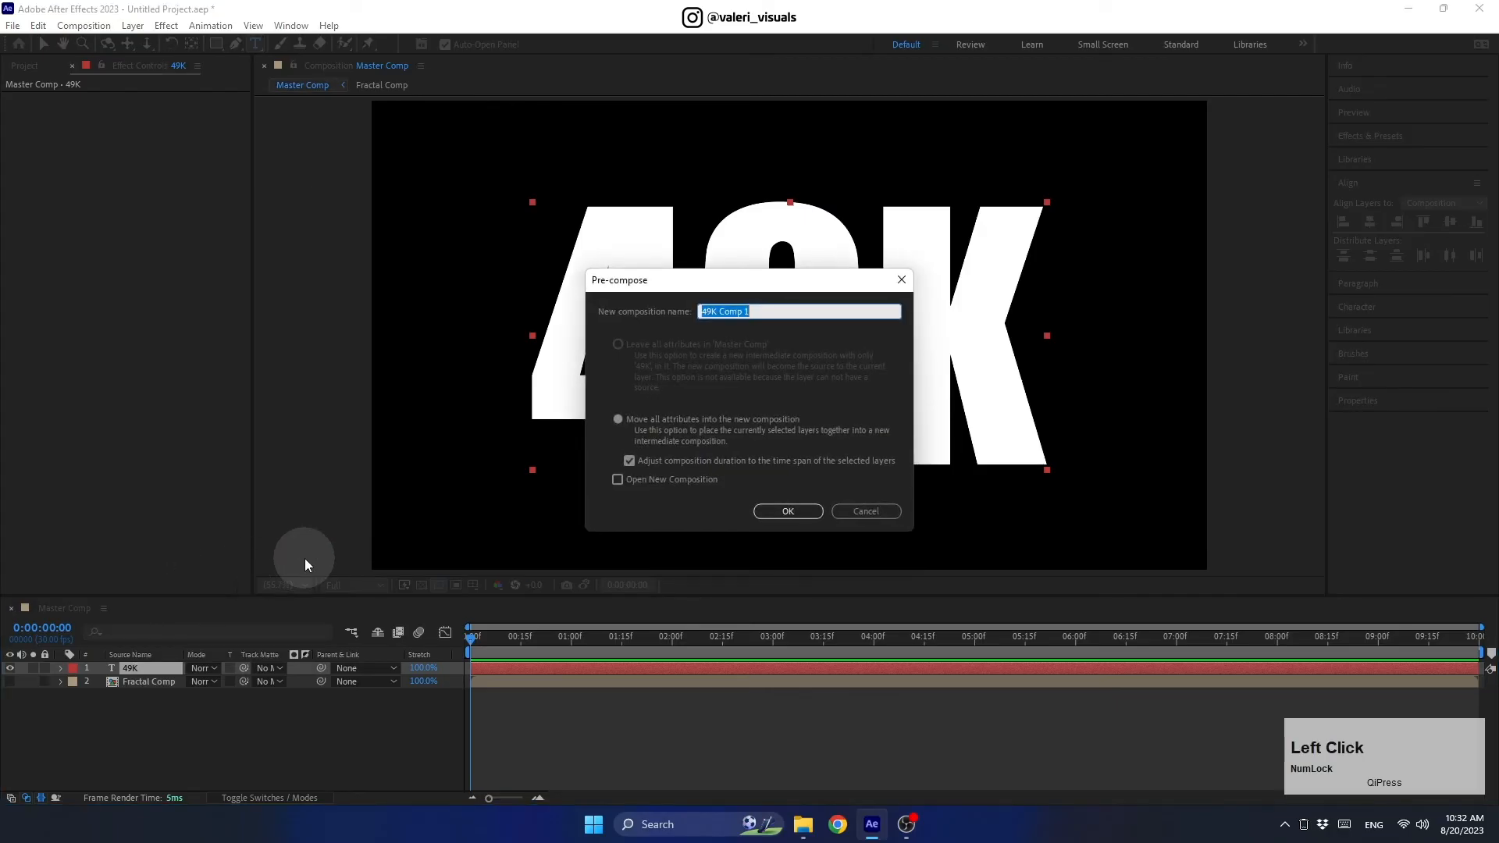
type("Objec")
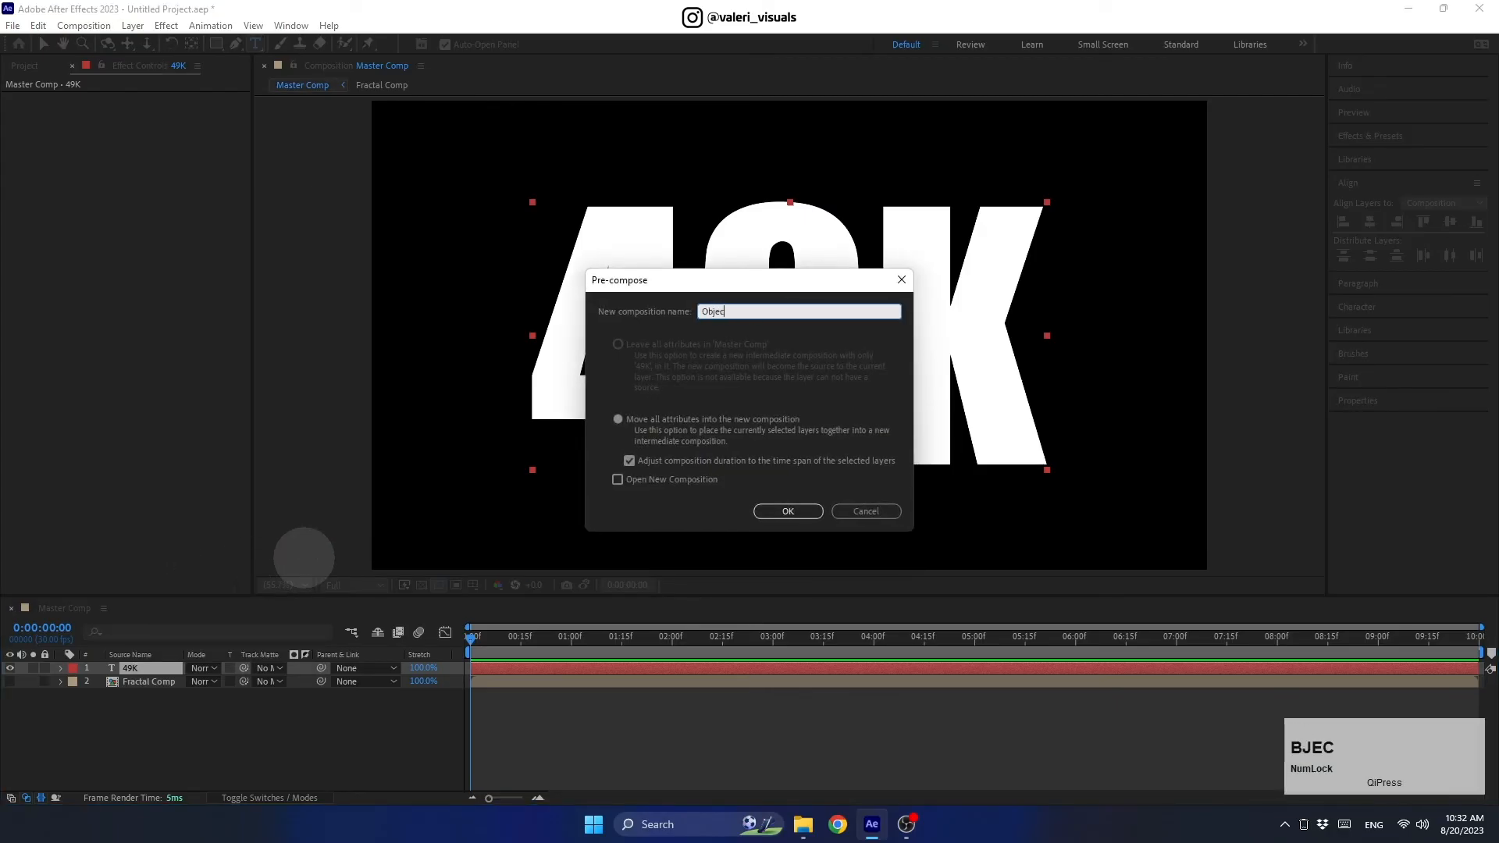
type("t Comp")
left_click(762, 513)
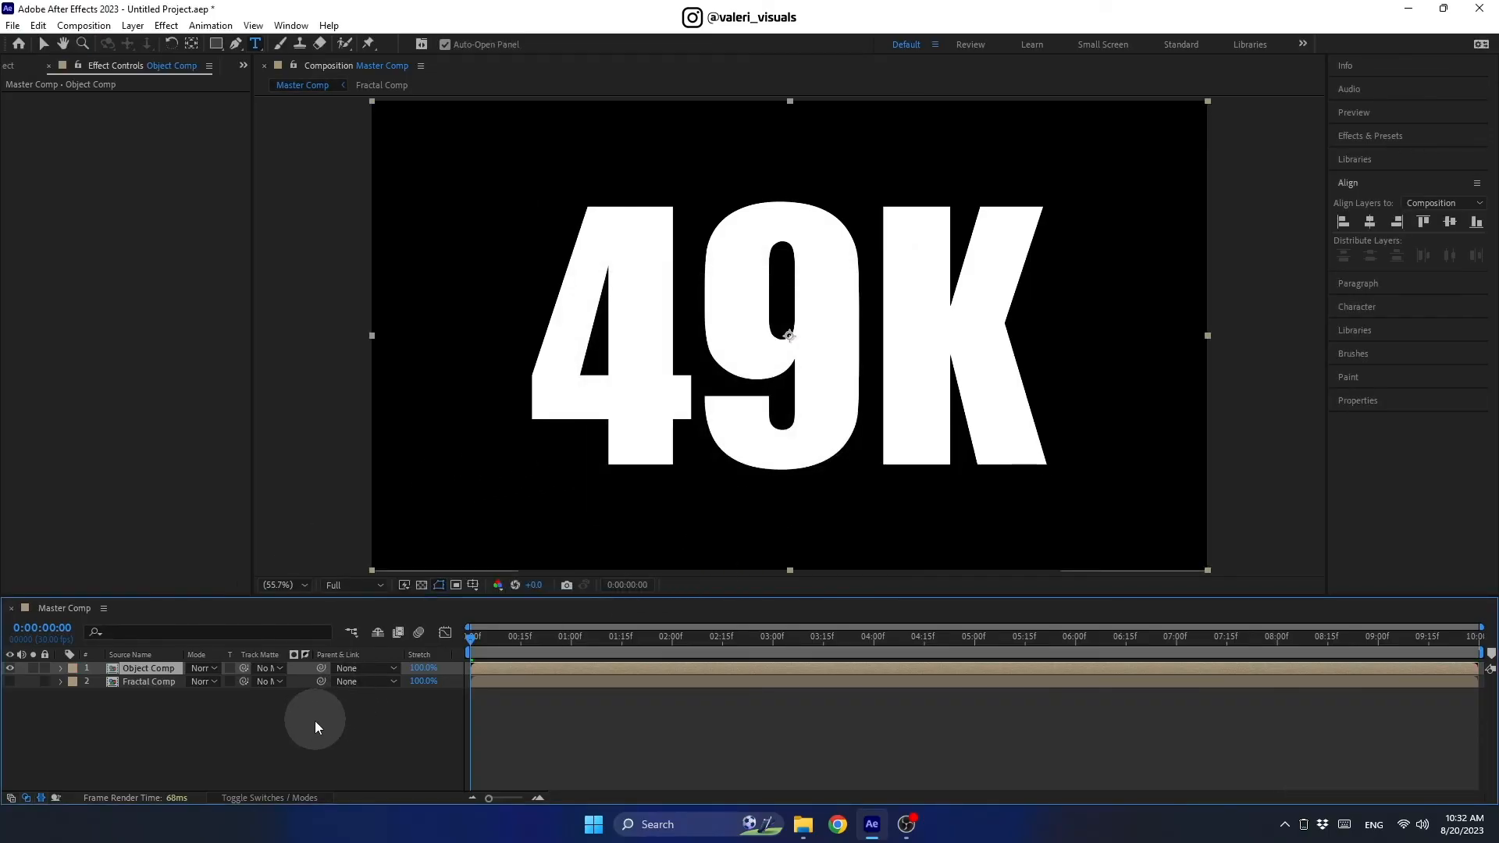
Set the Object Comp layer as the track matte of Fractal Comp and turn on Fractal Comp's visibility
left_click(250, 795)
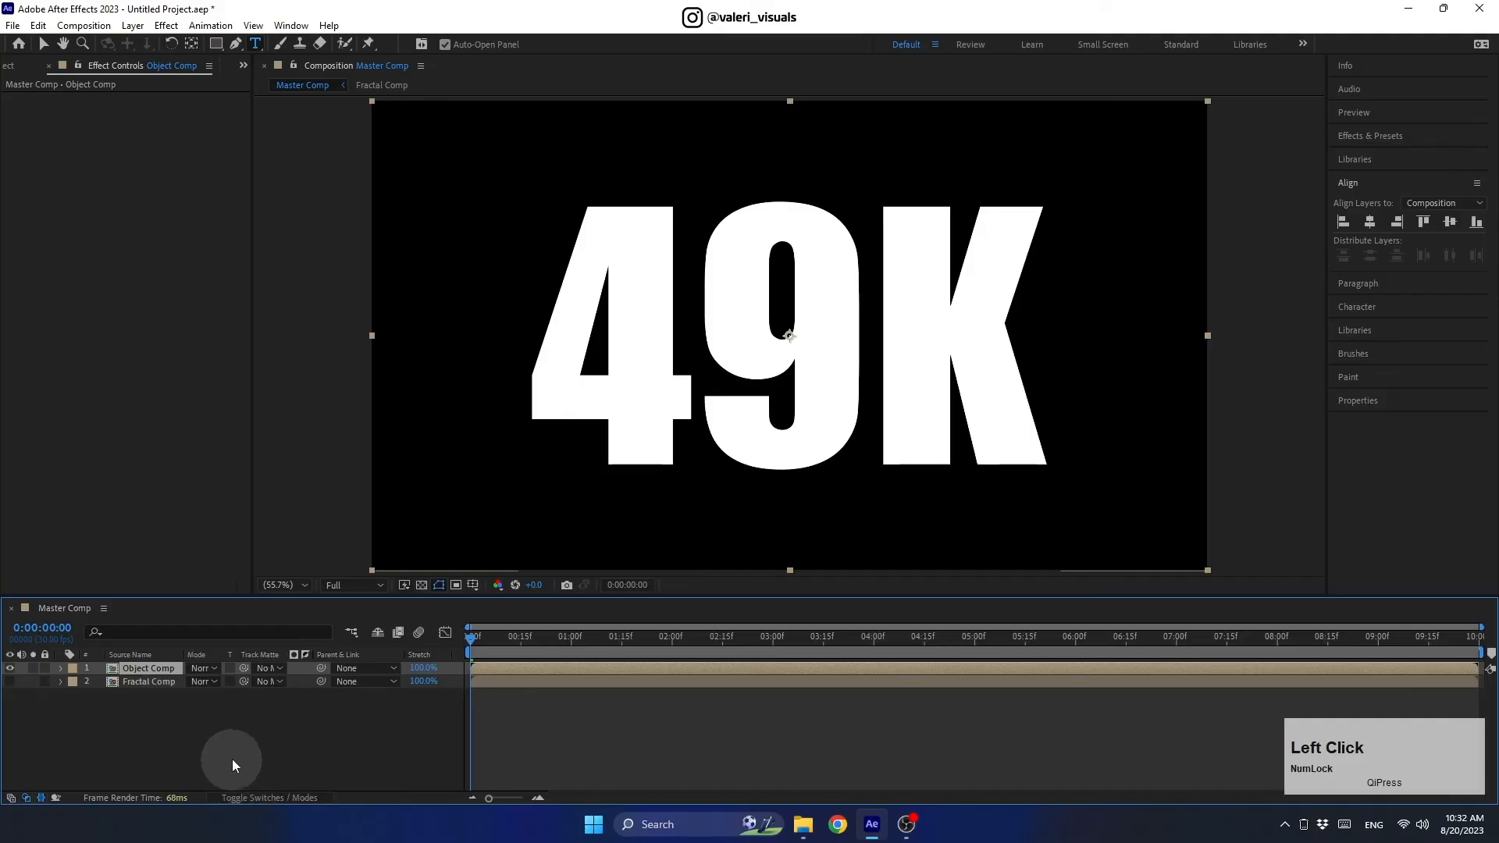
left_click_drag(242, 683, 162, 665)
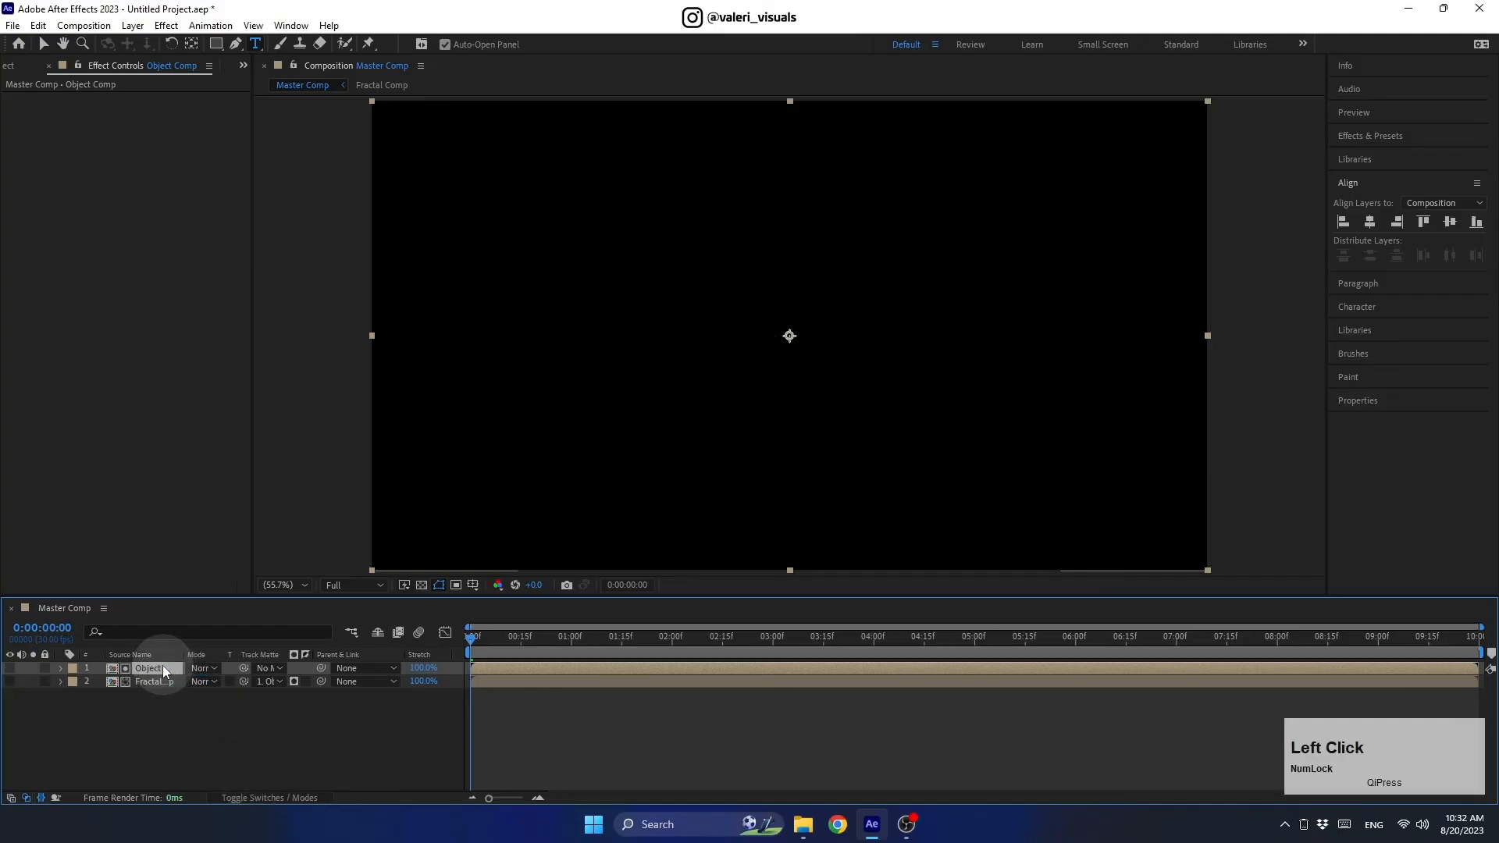
left_click(10, 681)
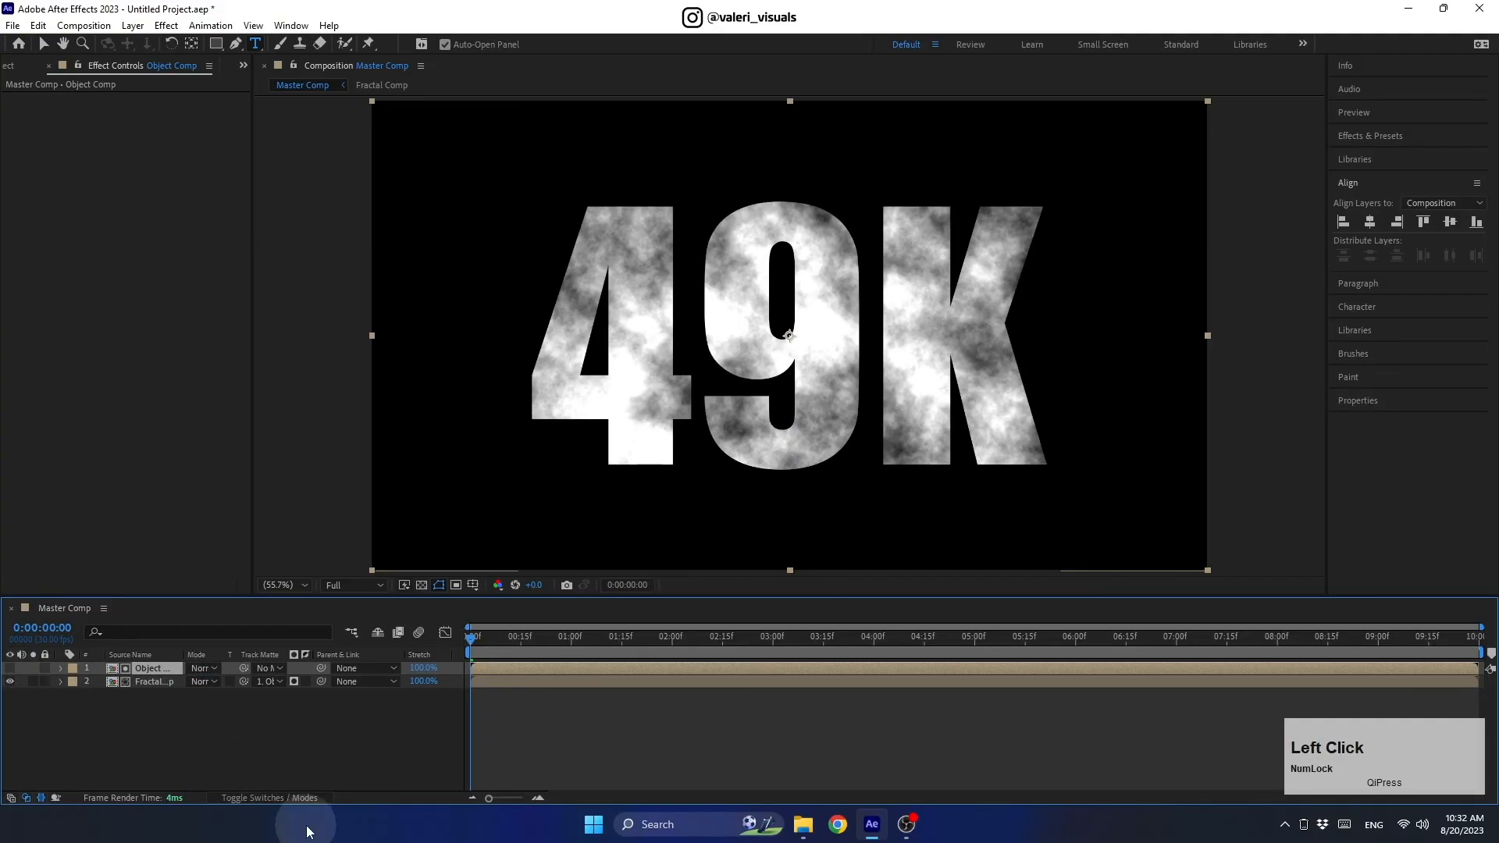
Pre-compose the Object Comp and Fractal Comp layers together into a composition named "Main Animation"
left_click_drag(250, 742, 139, 663)
right_click(145, 678)
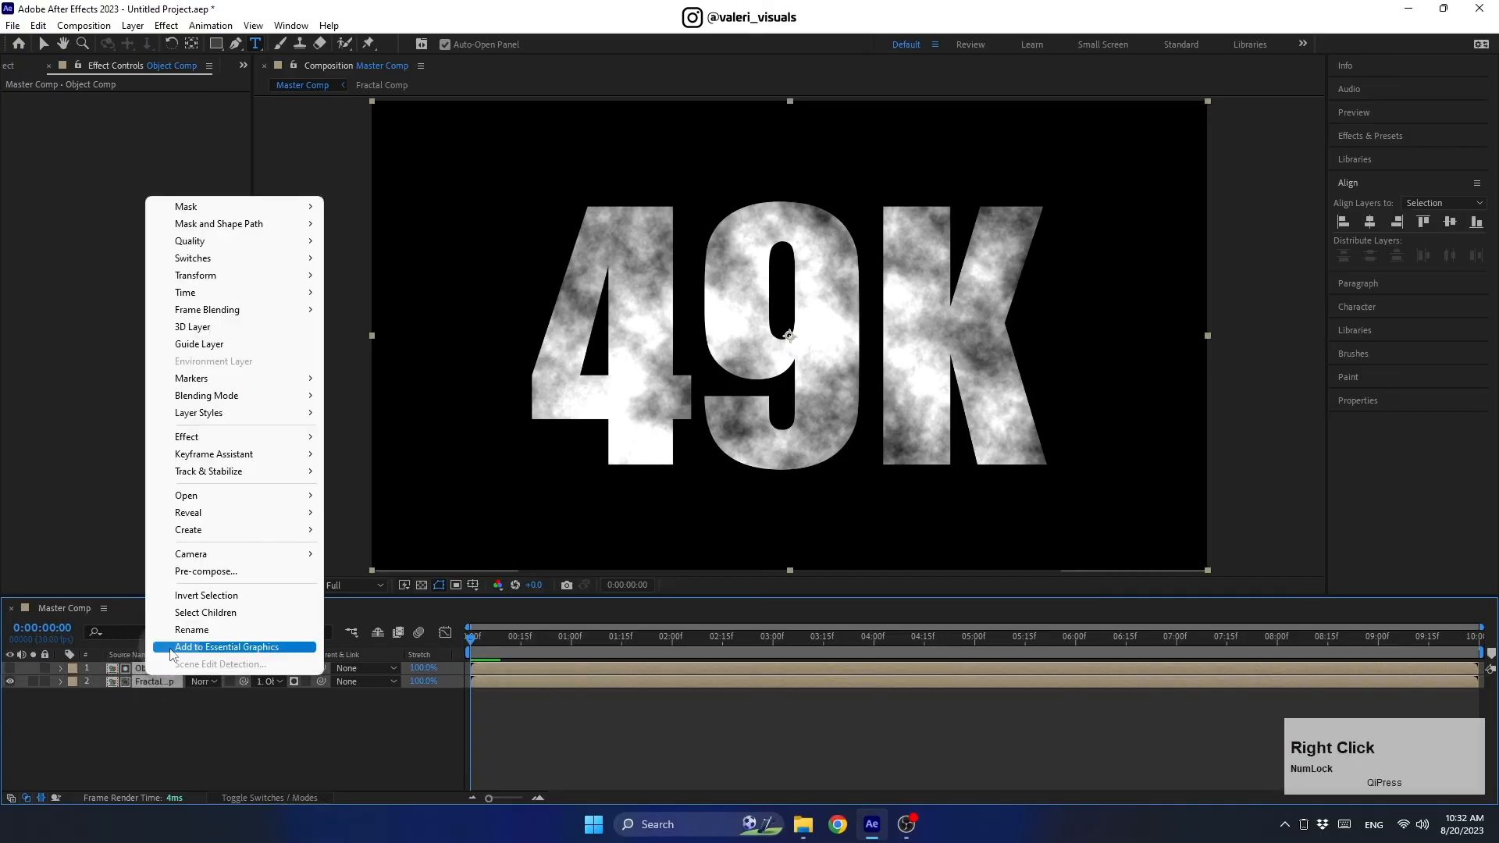
left_click(205, 570)
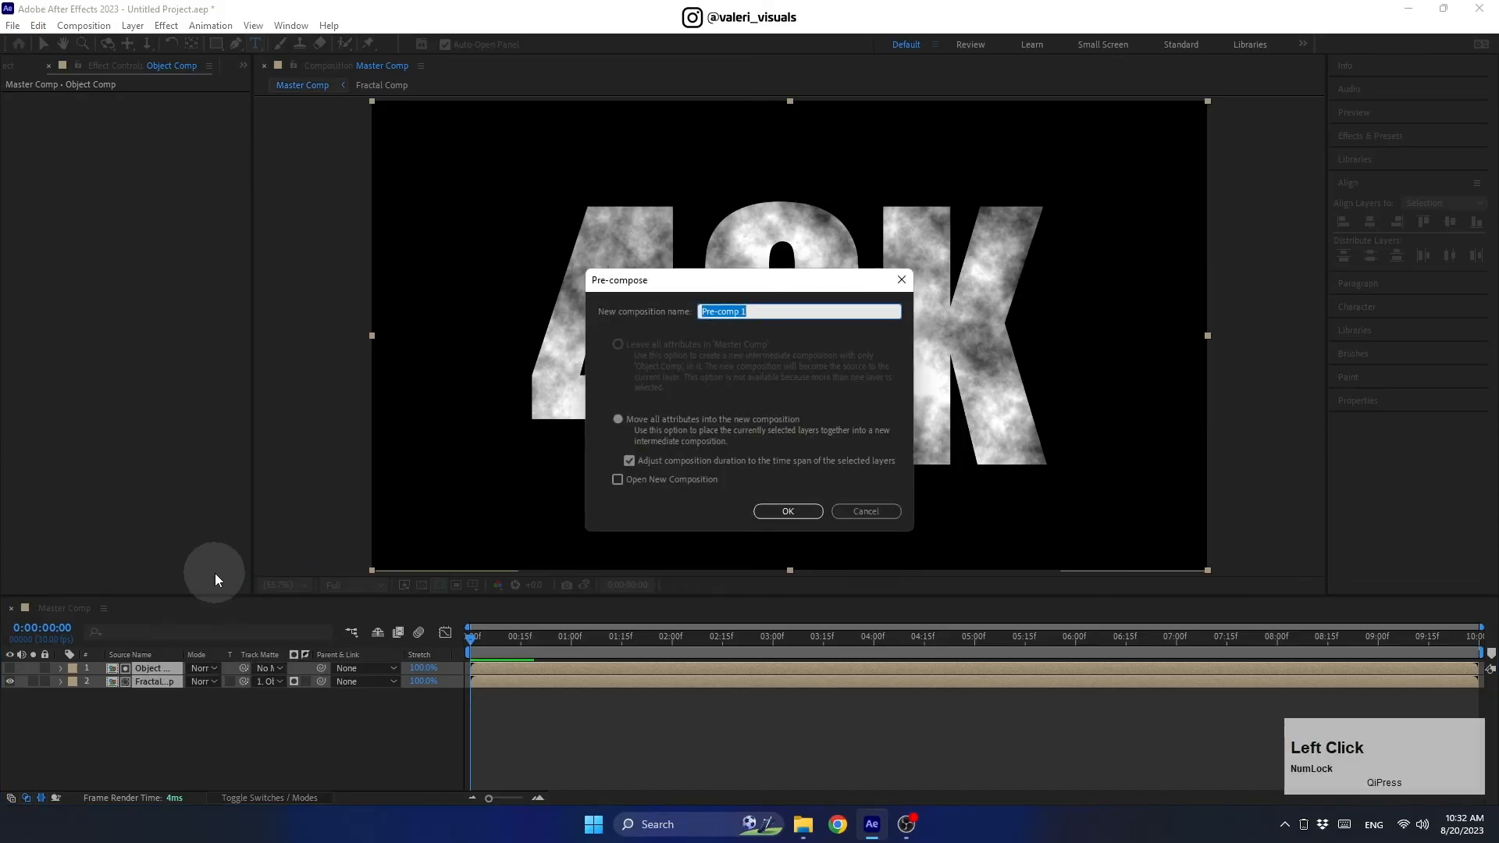
type("Main")
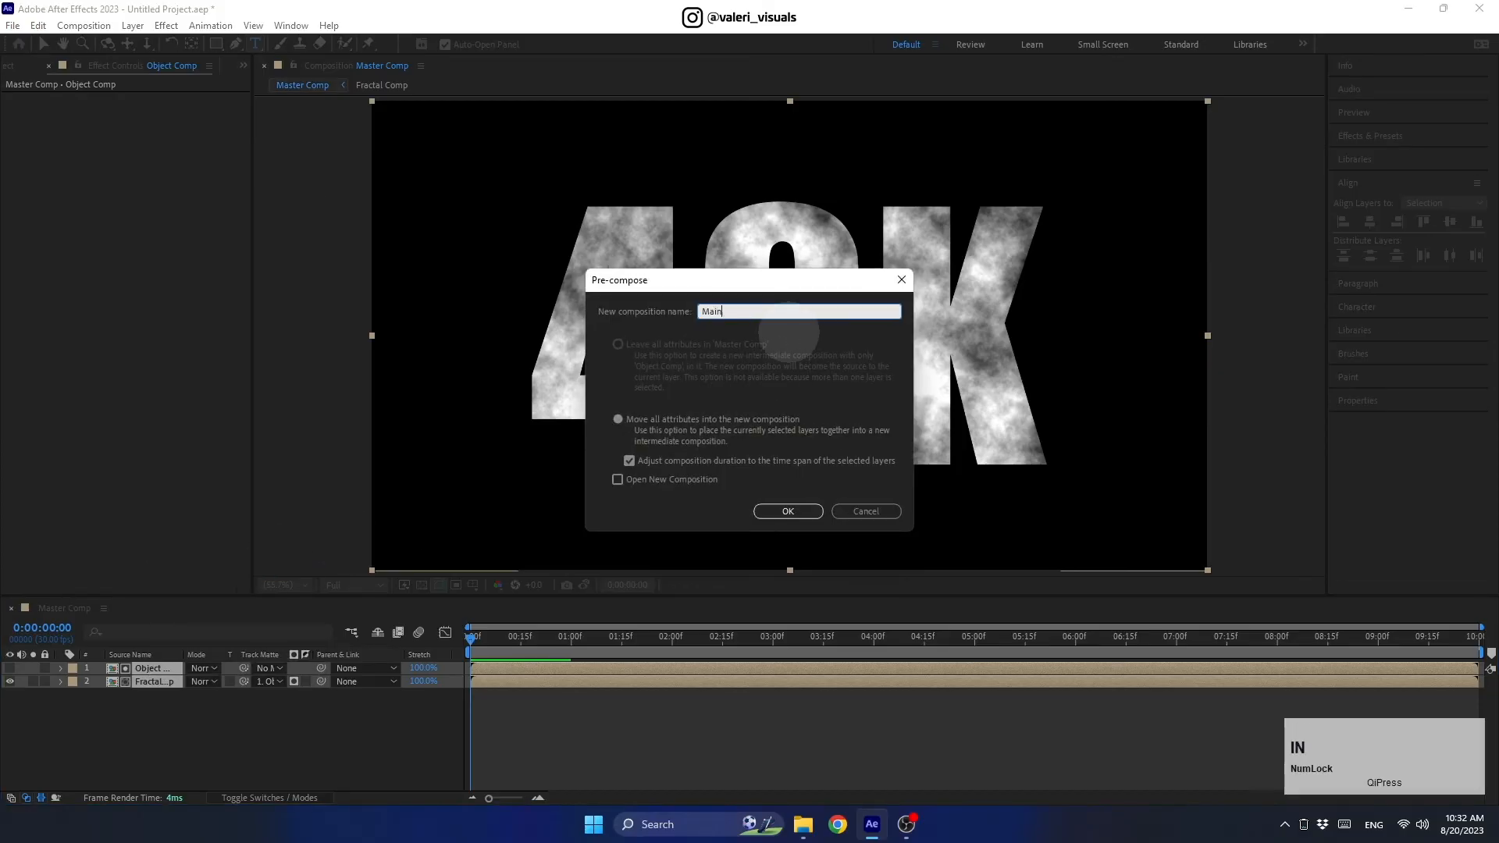
type(" Animation")
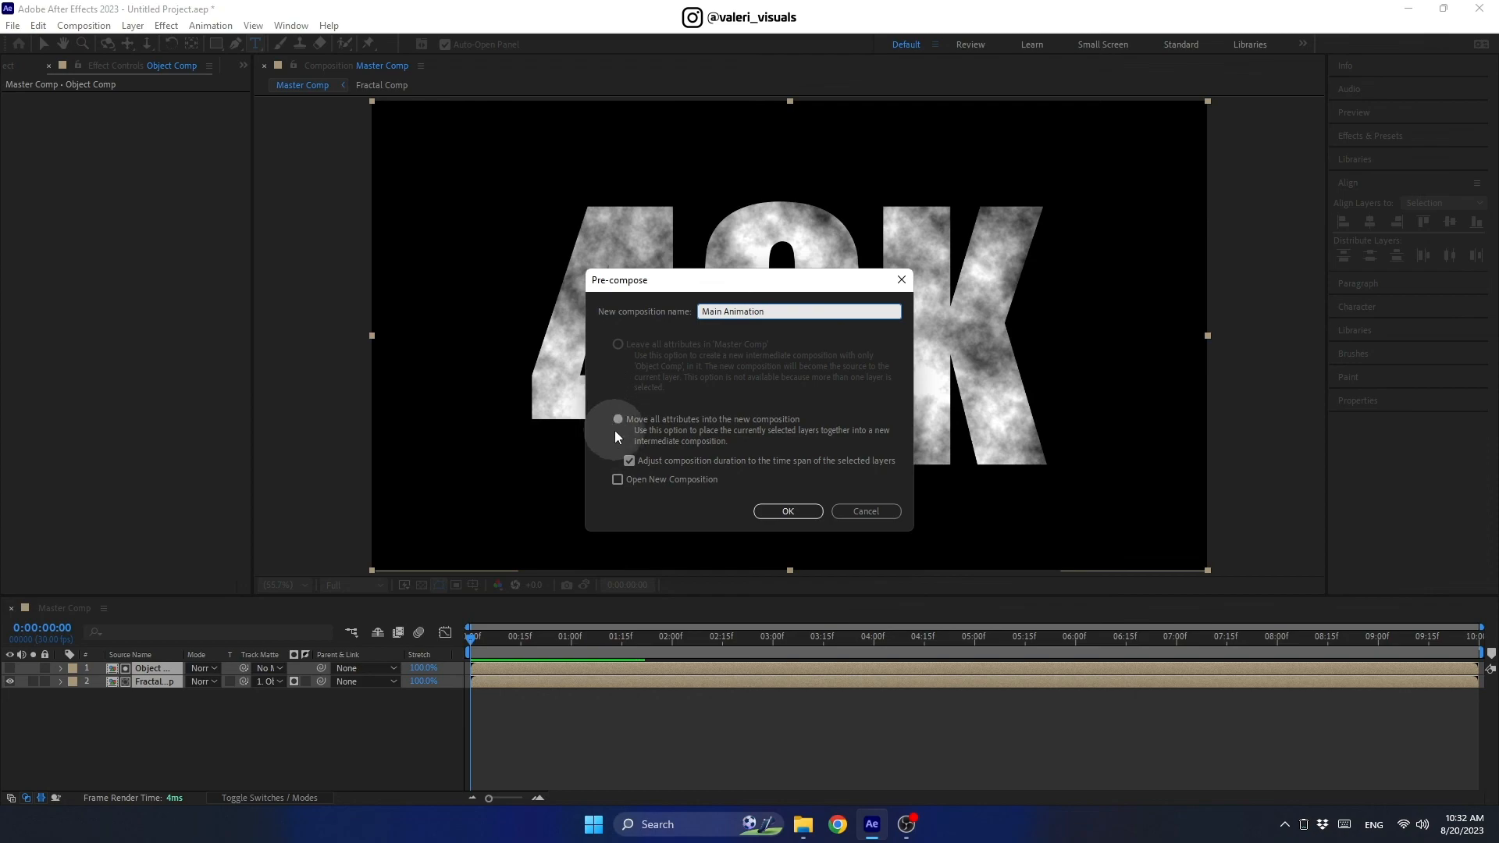
left_click(761, 509)
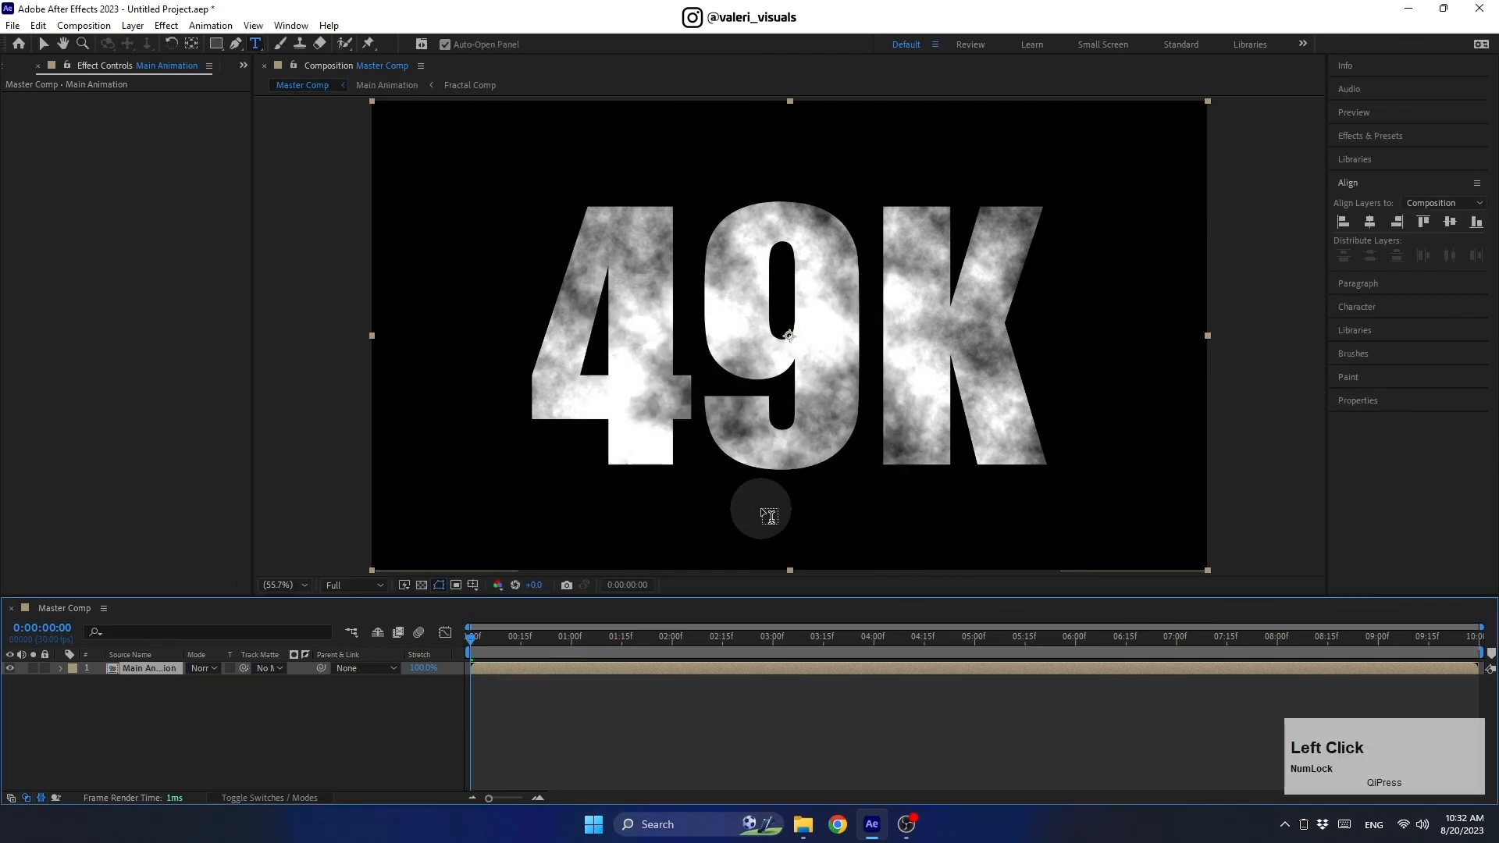
Find the CC Ball Action effect and apply it to the Main Animation layer
left_click(1367, 138)
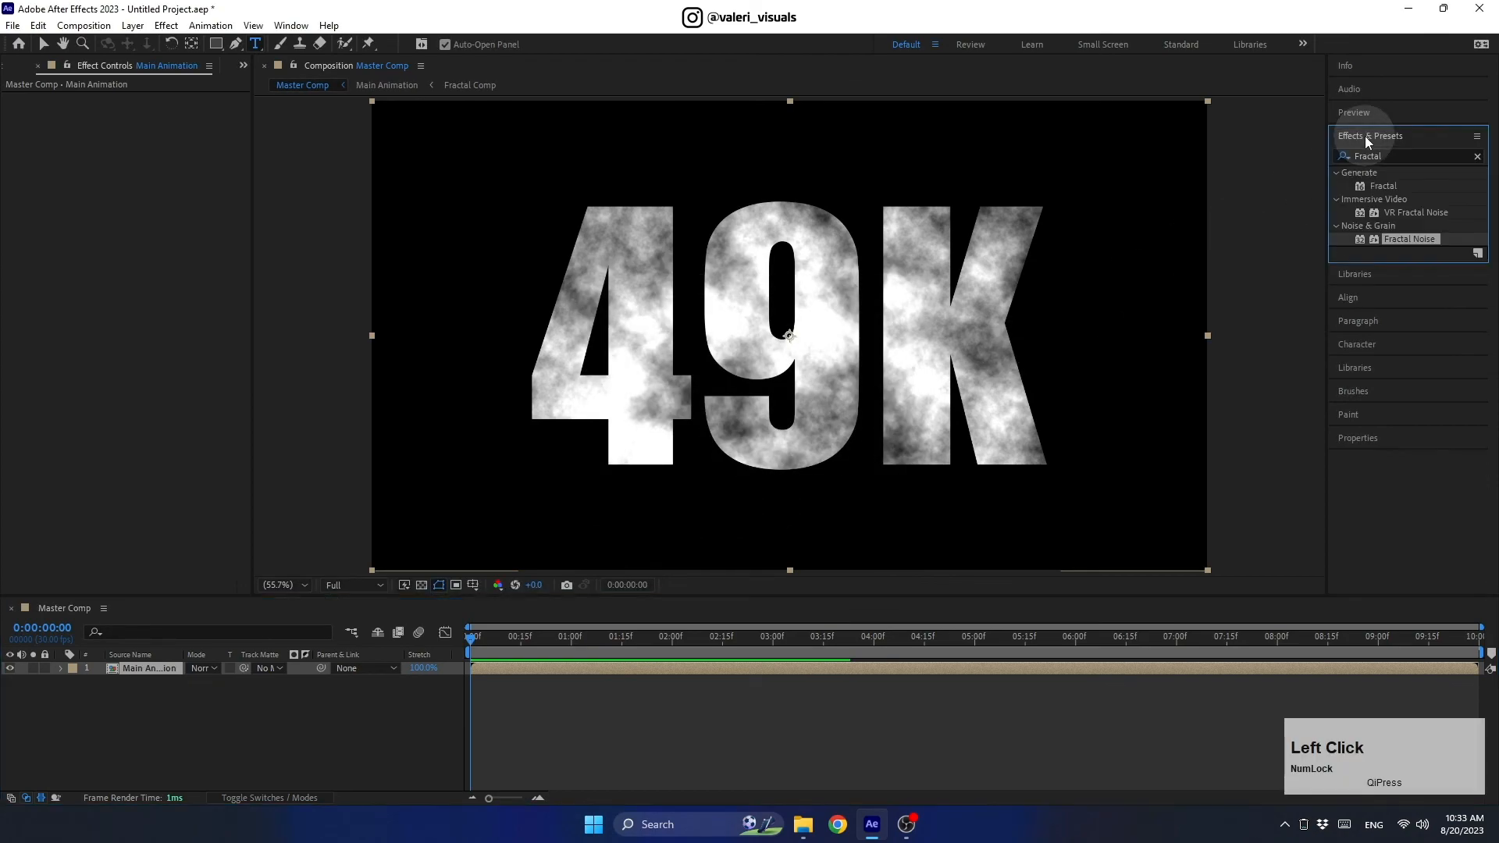
left_click_drag(1386, 156, 1327, 170)
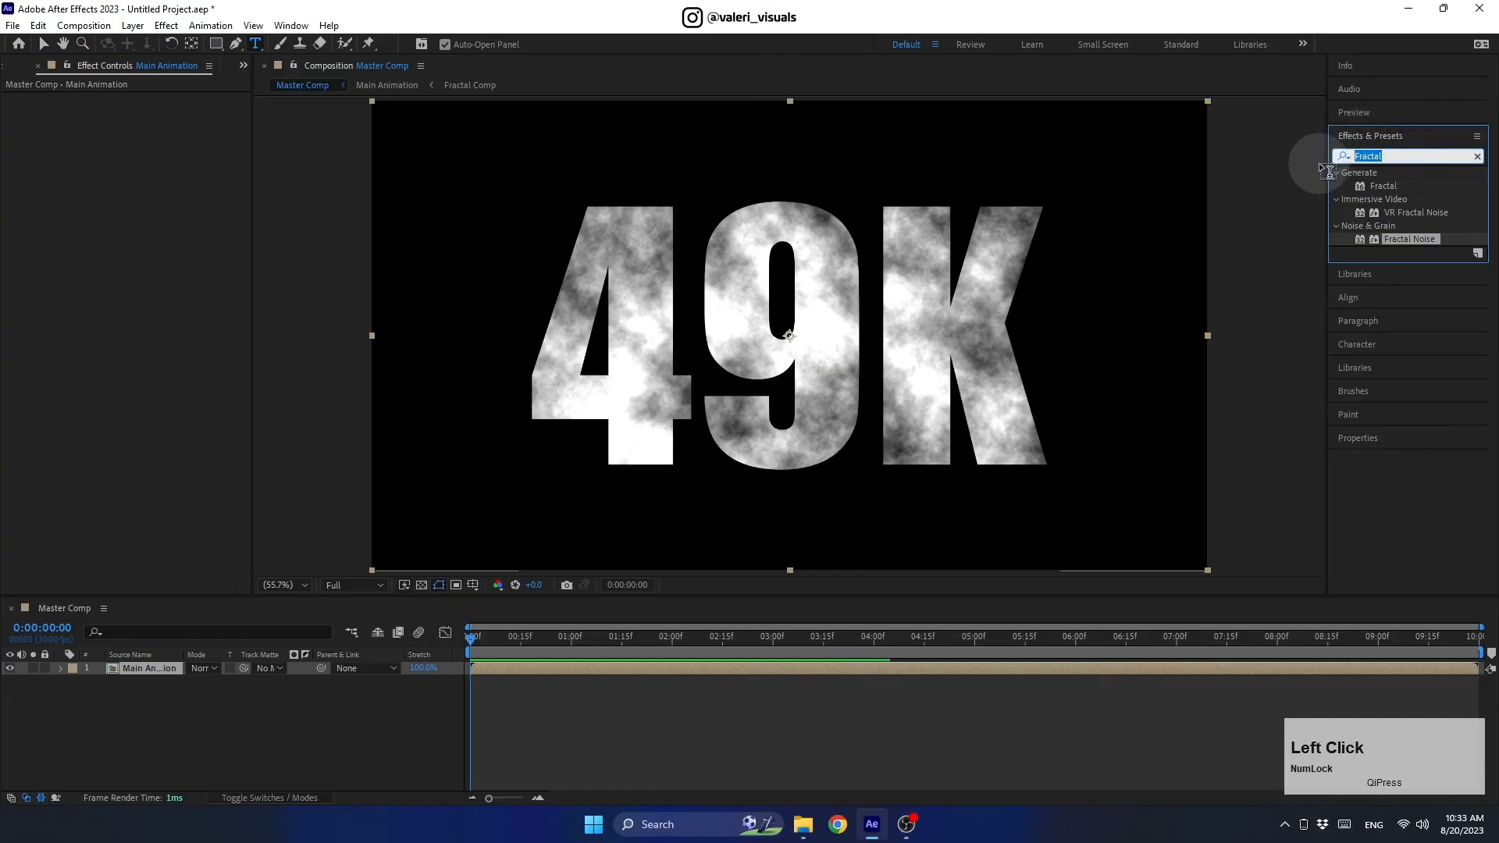
type("cc ba")
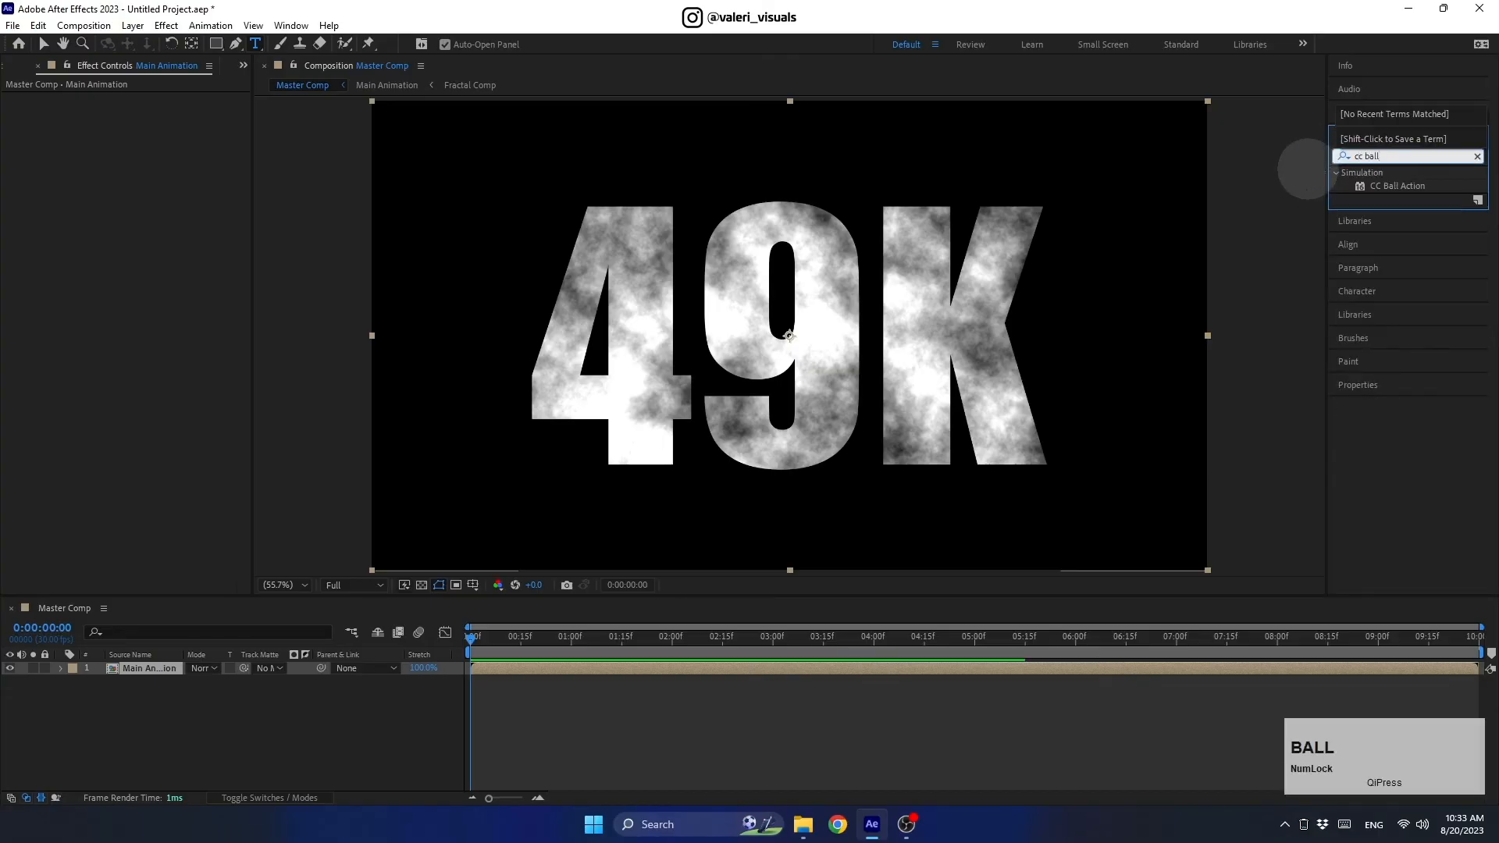
type("ll")
left_click_drag(1397, 186, 987, 253)
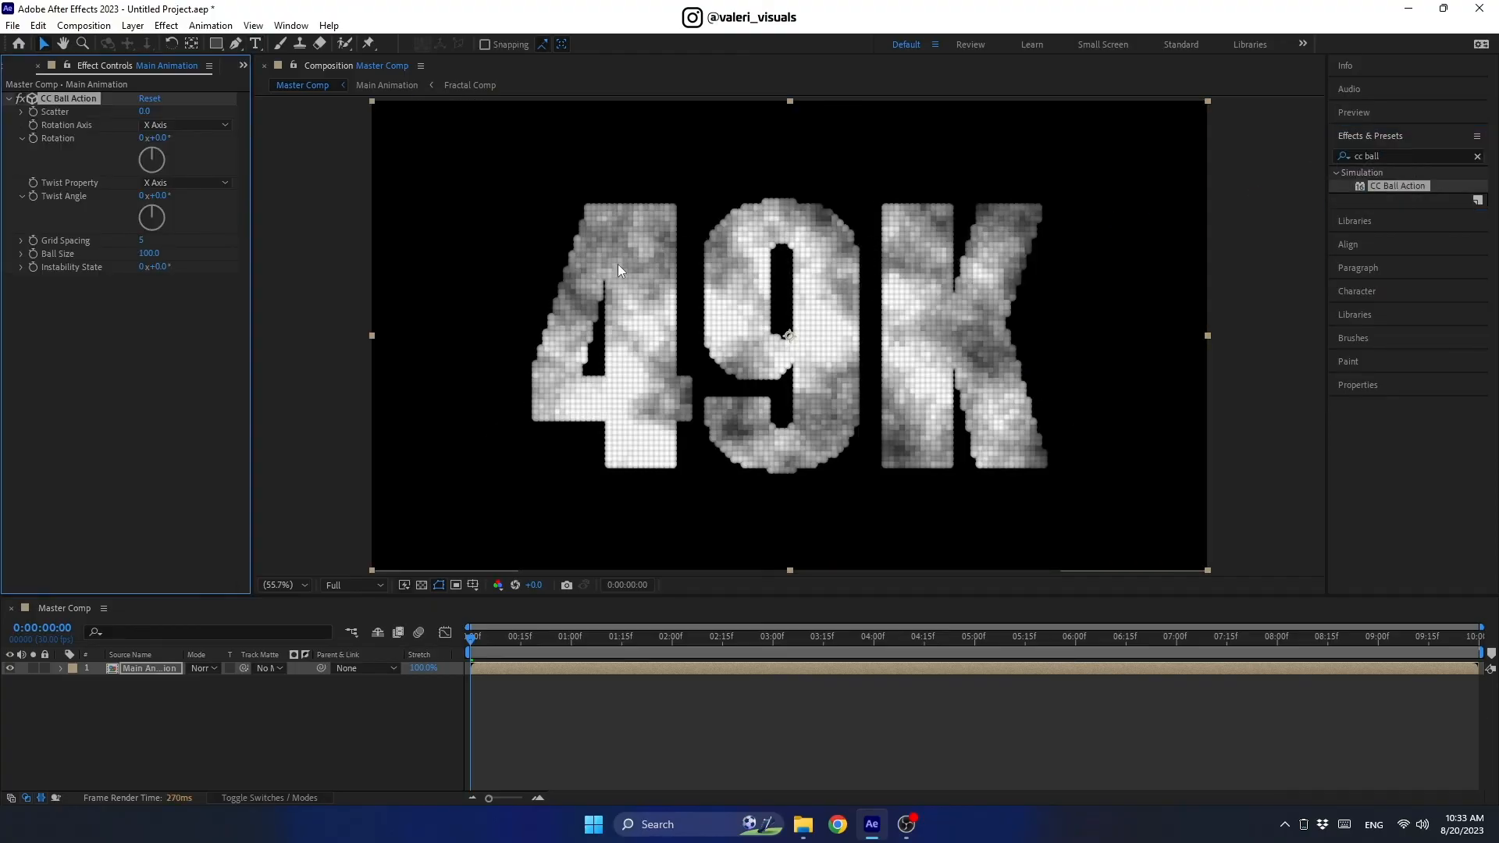
Set CC Ball Action's Grid Spacing to 3 and Ball Size to 40
left_click(143, 238)
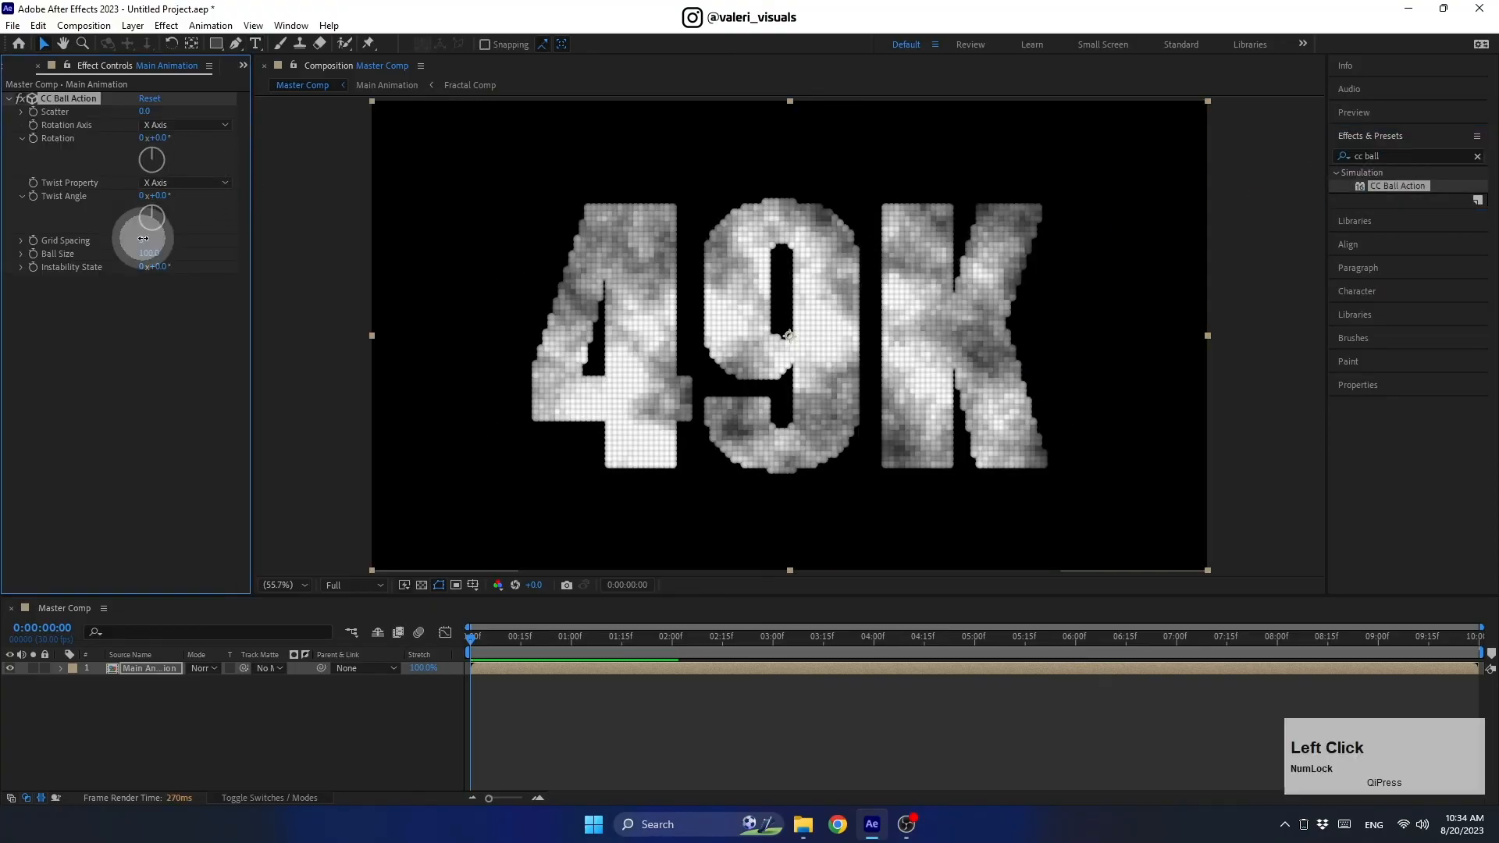
key("Return")
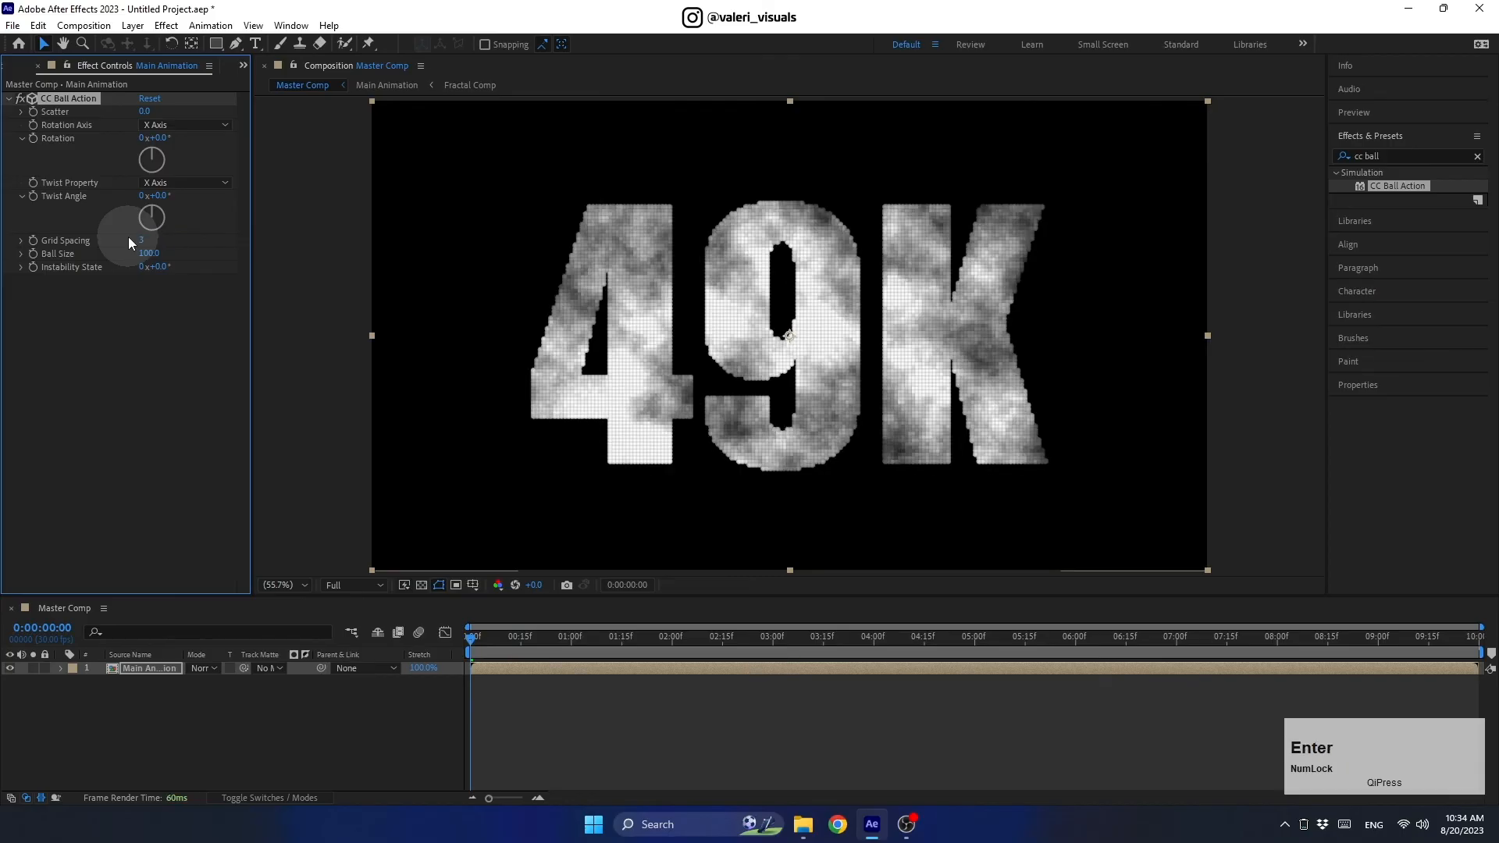
left_click(139, 254)
type("40")
key("Return")
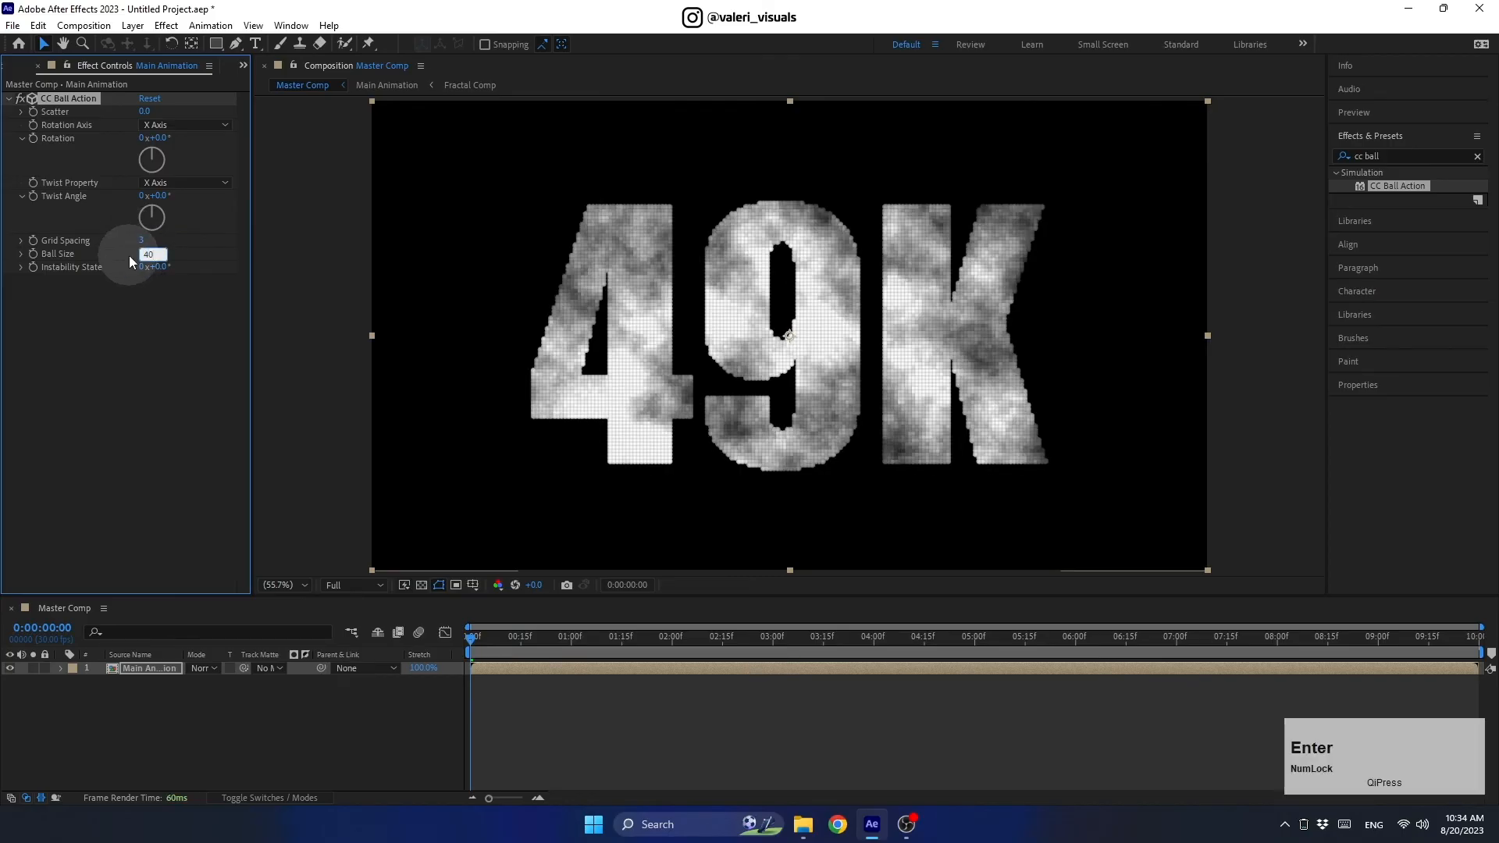
Set CC Ball Action's Rotation Axis to Y Axis and add a Rotation keyframe of 0° at the start of the timeline
left_click(453, 644)
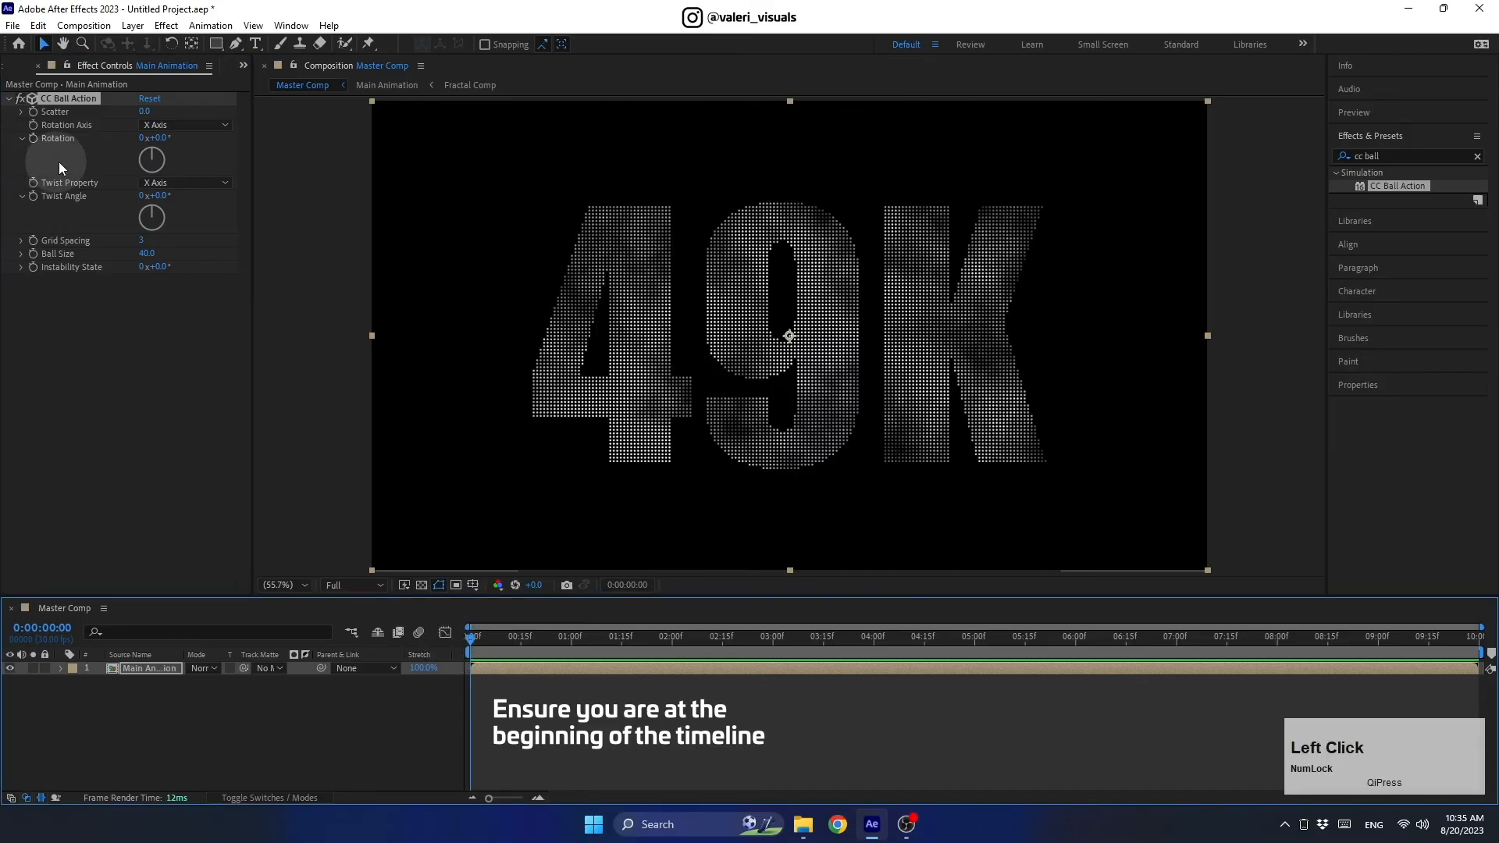
left_click(161, 126)
left_click(166, 159)
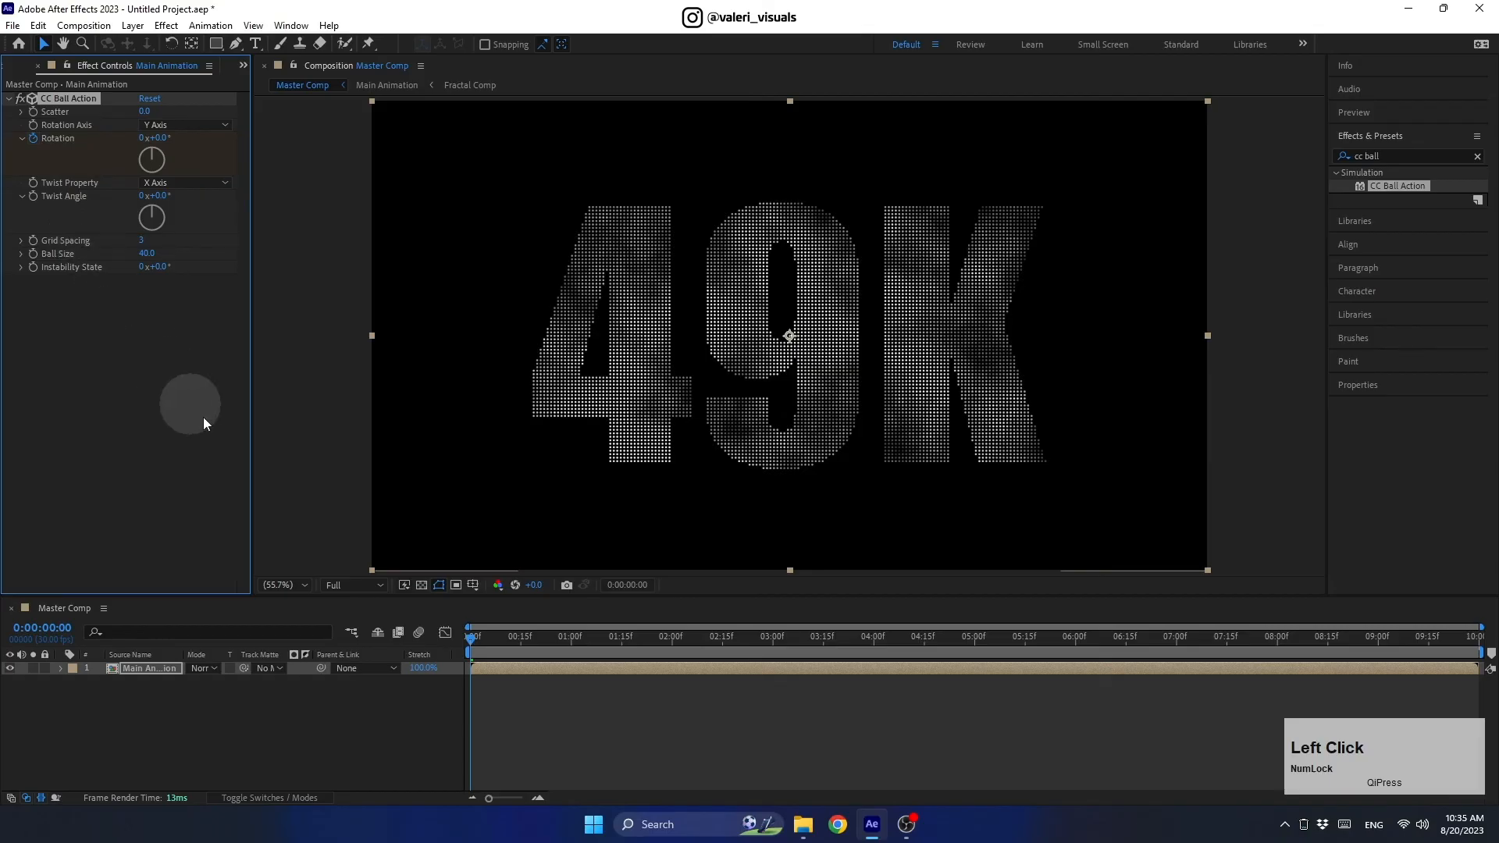
Add a Rotation keyframe of one full revolution at 0:00:03:00
left_click_drag(469, 639, 771, 671)
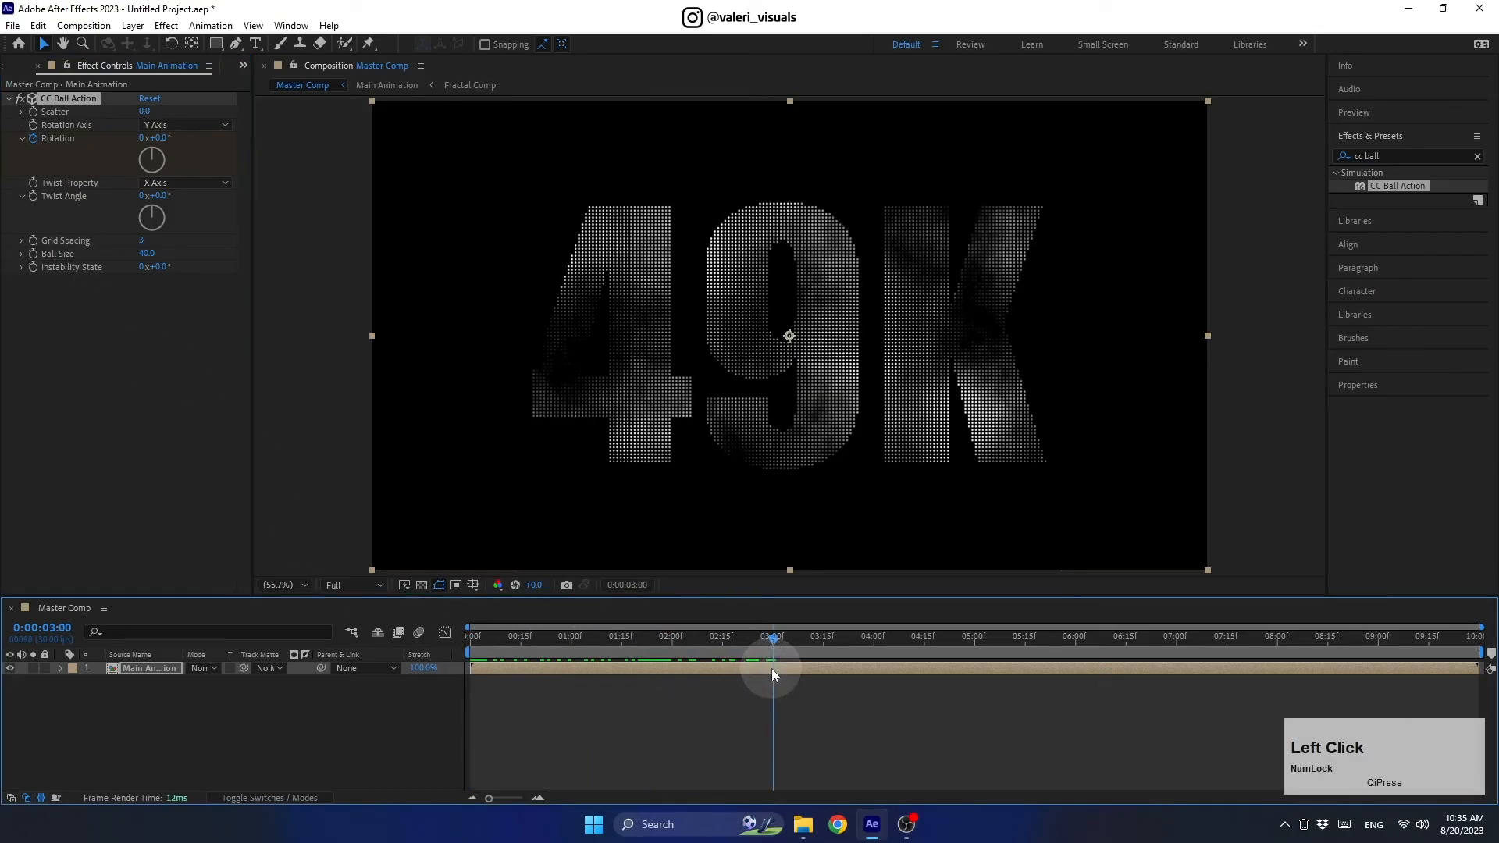
left_click(142, 138)
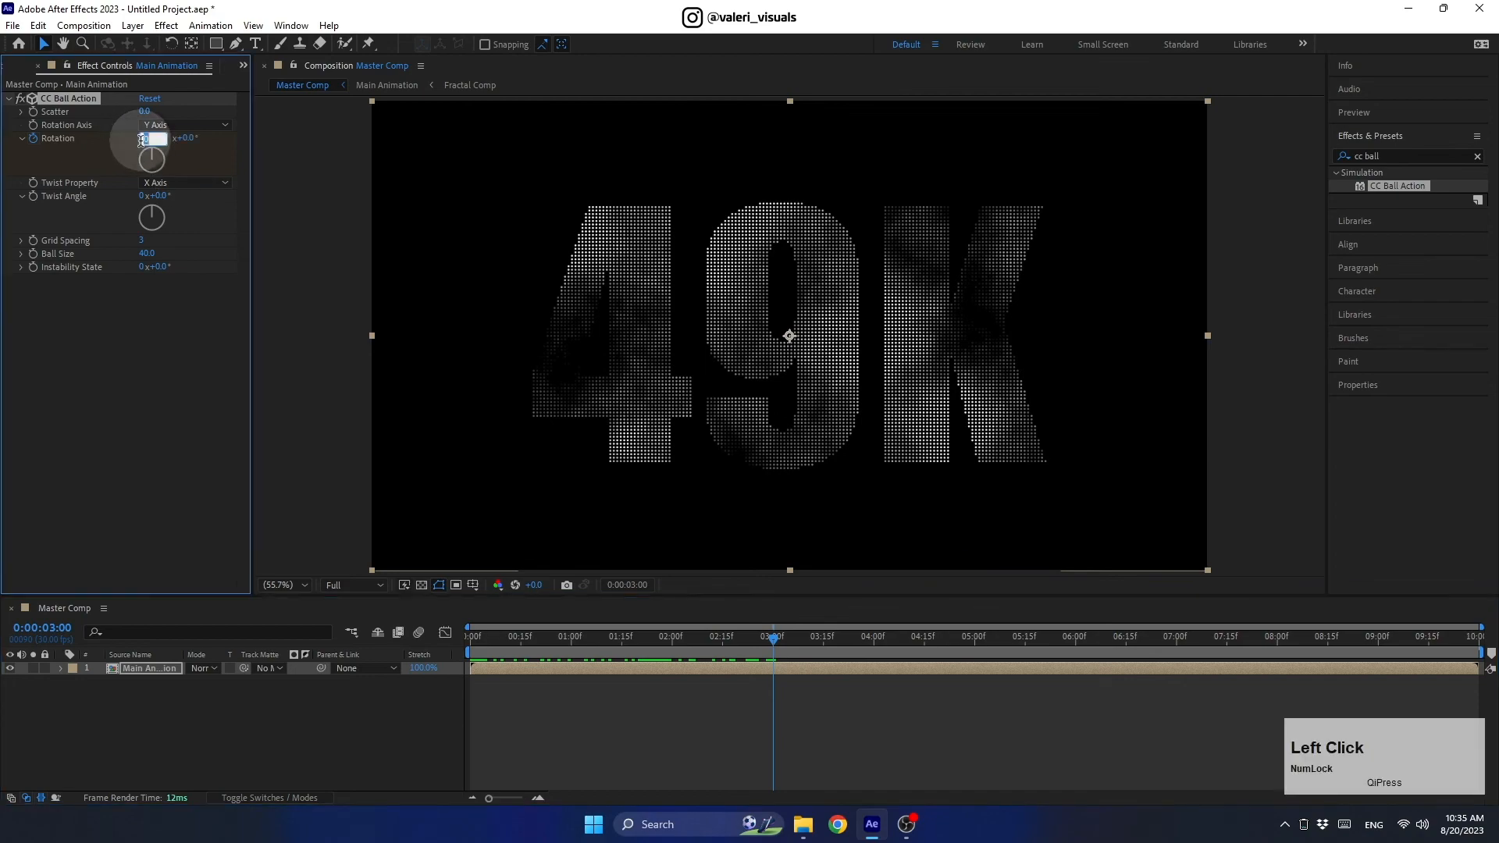
type("1")
key("Return")
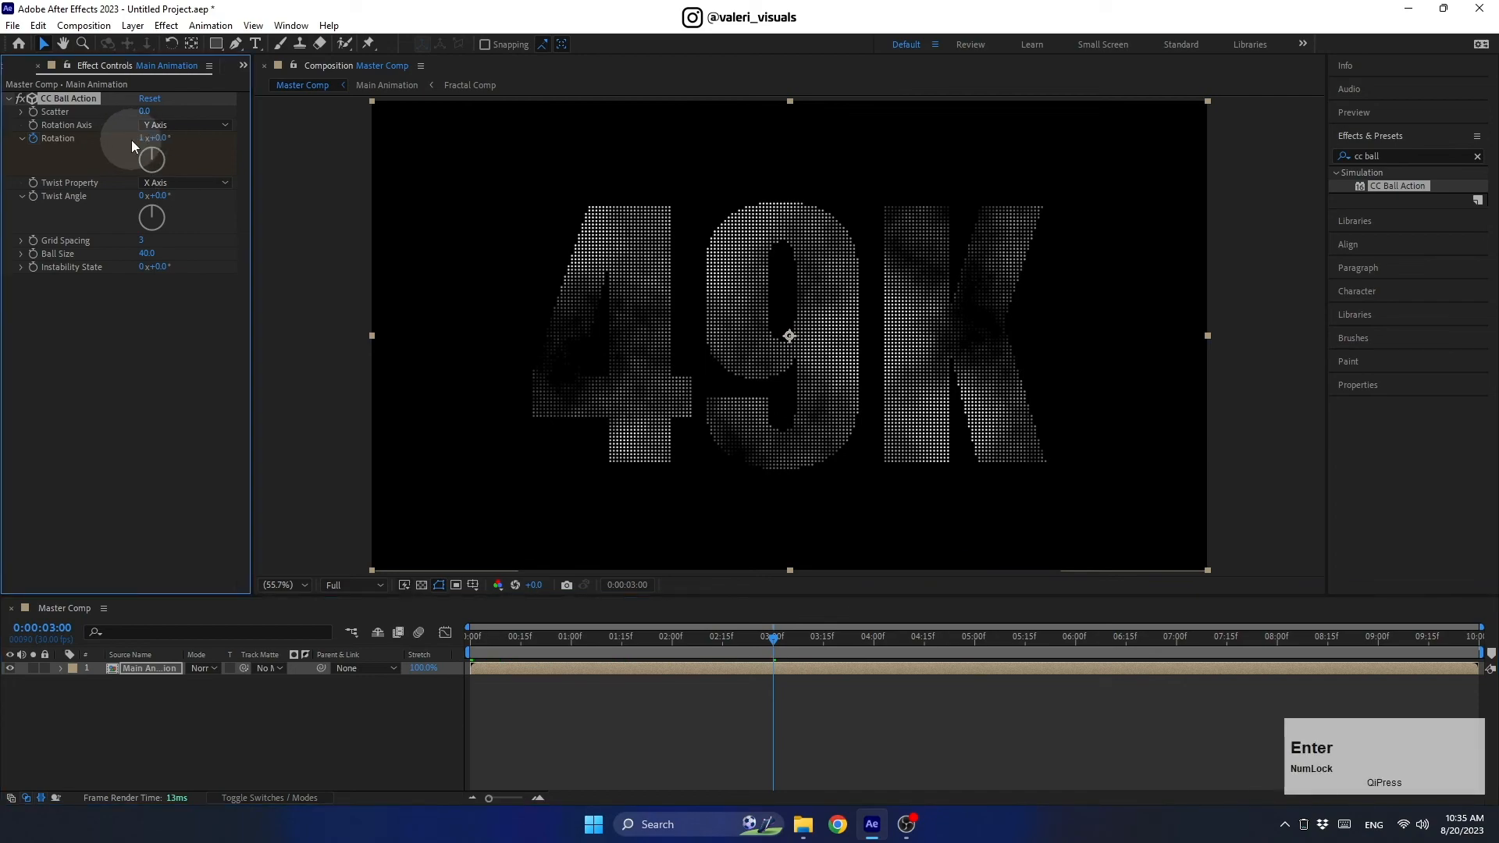
At the start of the timeline, set Twist Property to Brightness and keyframe Twist Angle at 10°
left_click(724, 639)
left_click_drag(724, 640, 432, 652)
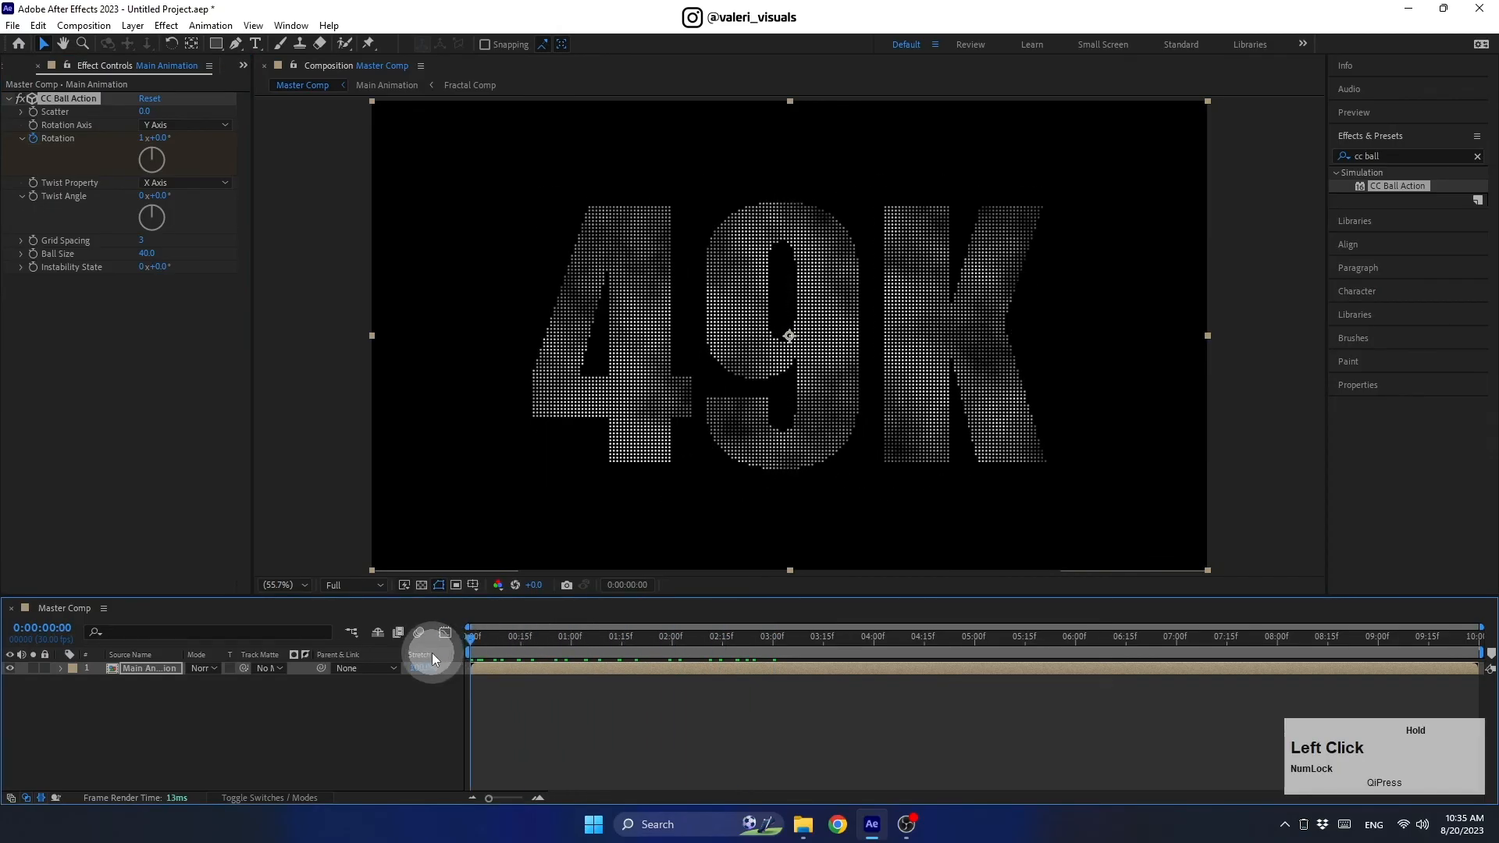
left_click(165, 183)
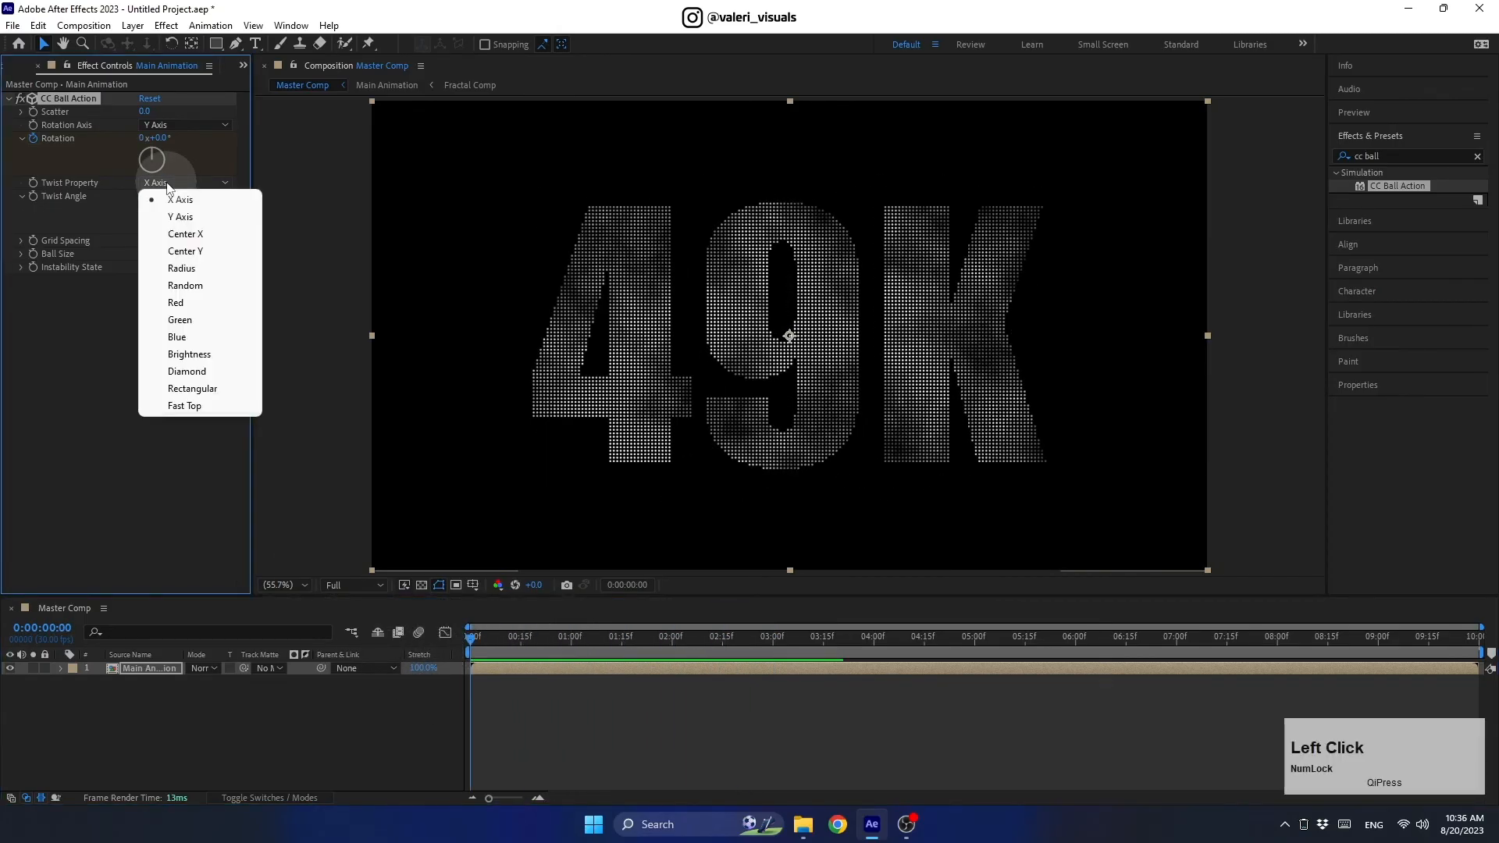
left_click(185, 354)
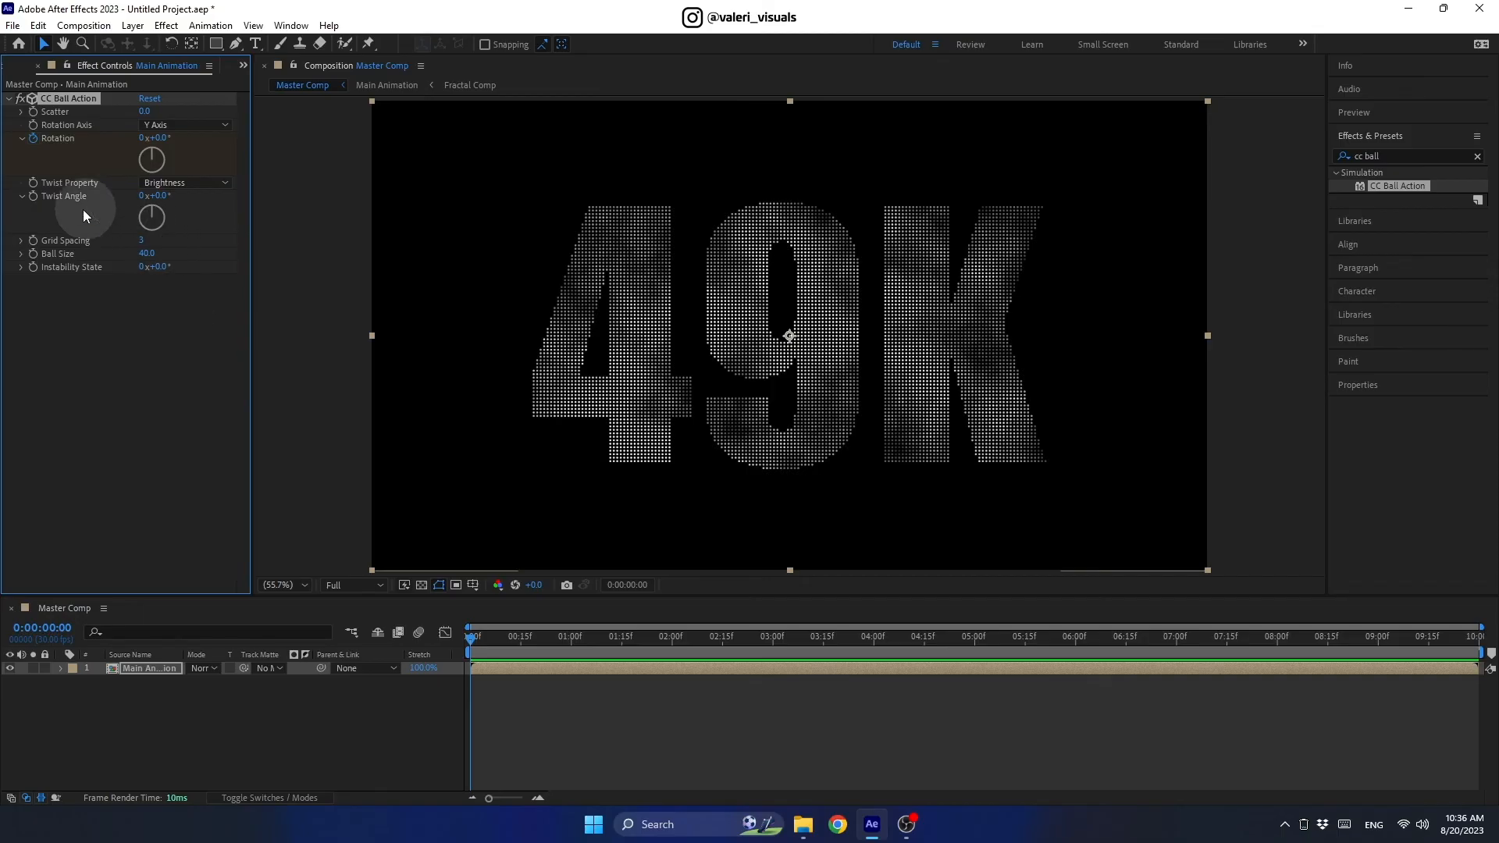
left_click(107, 196)
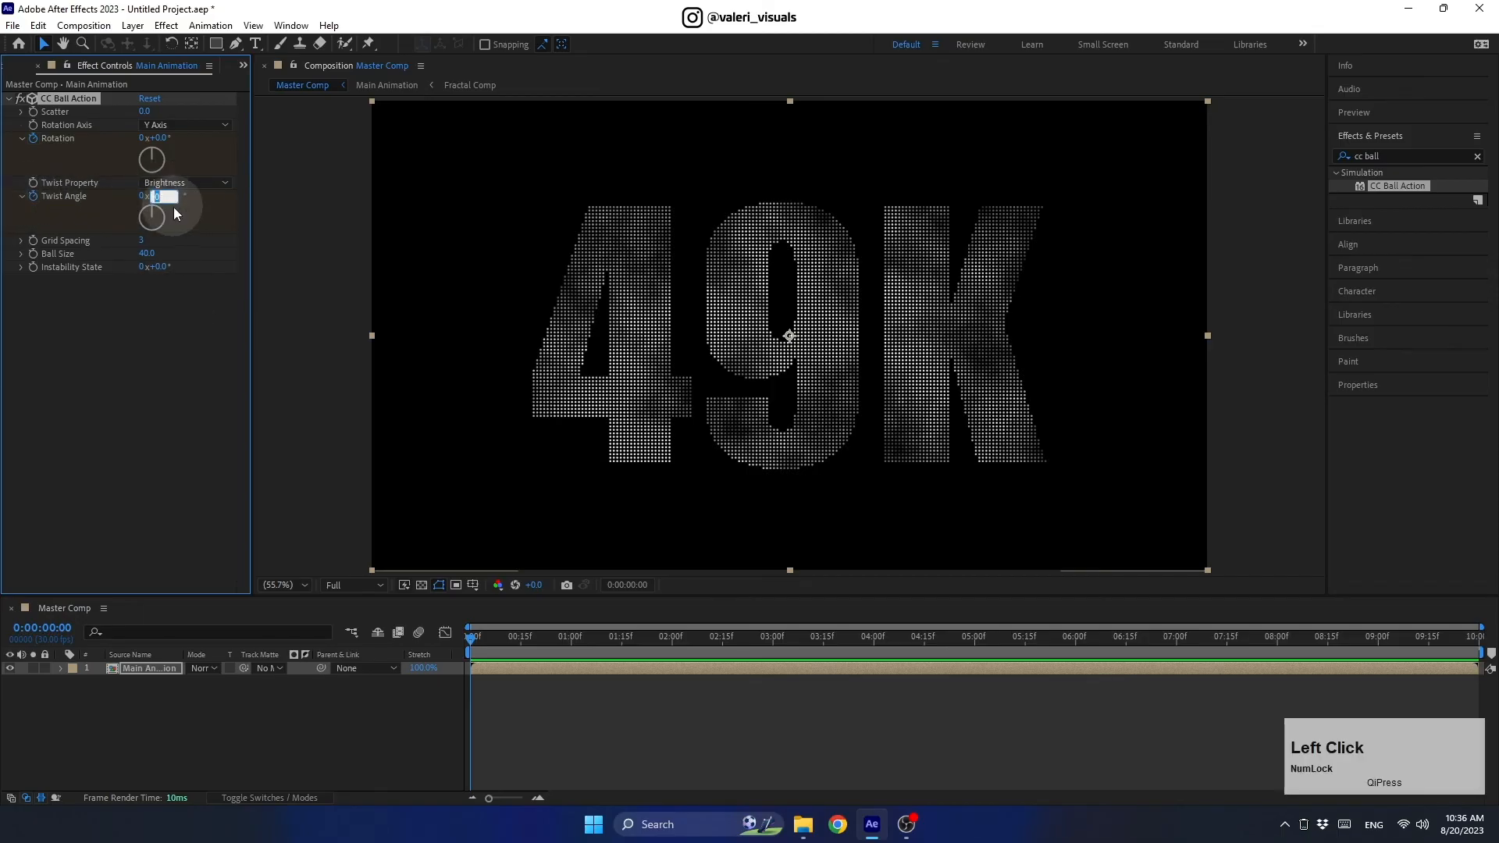
type("10")
key("Return")
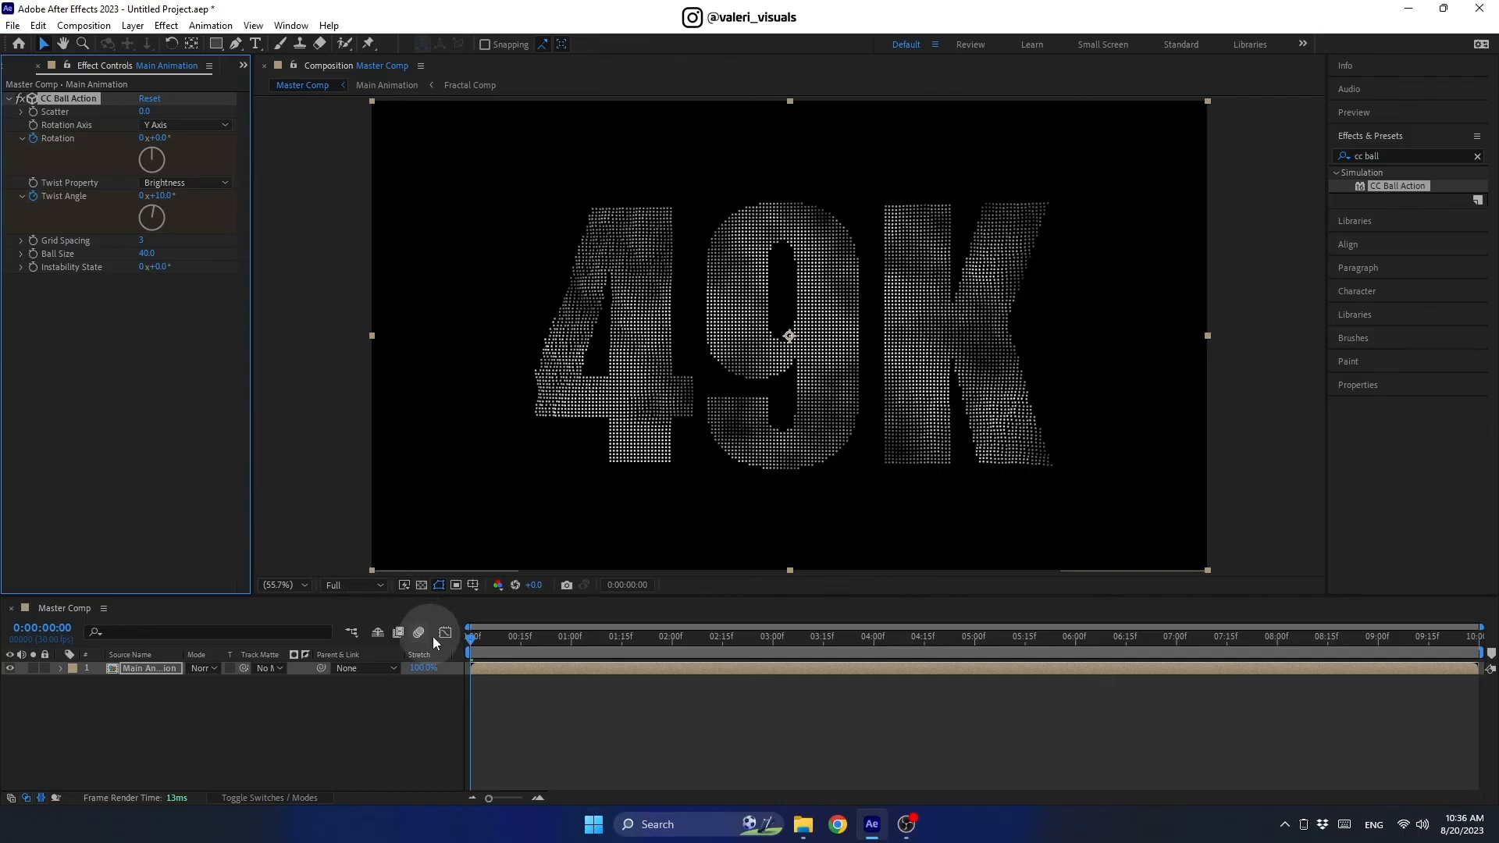
Add a Twist Angle keyframe of 180° at 0:00:01:15
left_click_drag(473, 645, 622, 665)
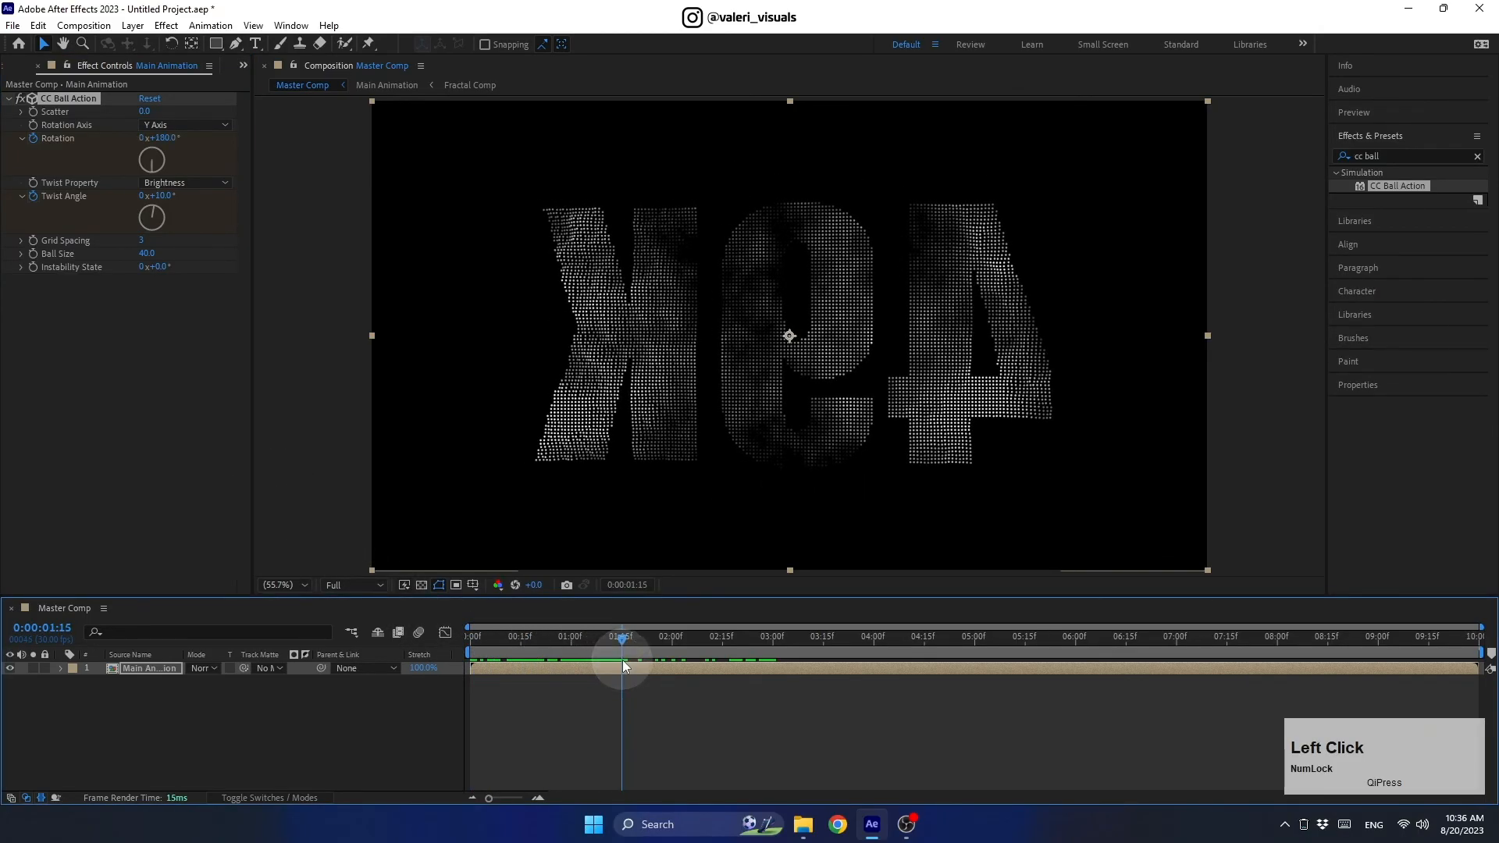
left_click(160, 197)
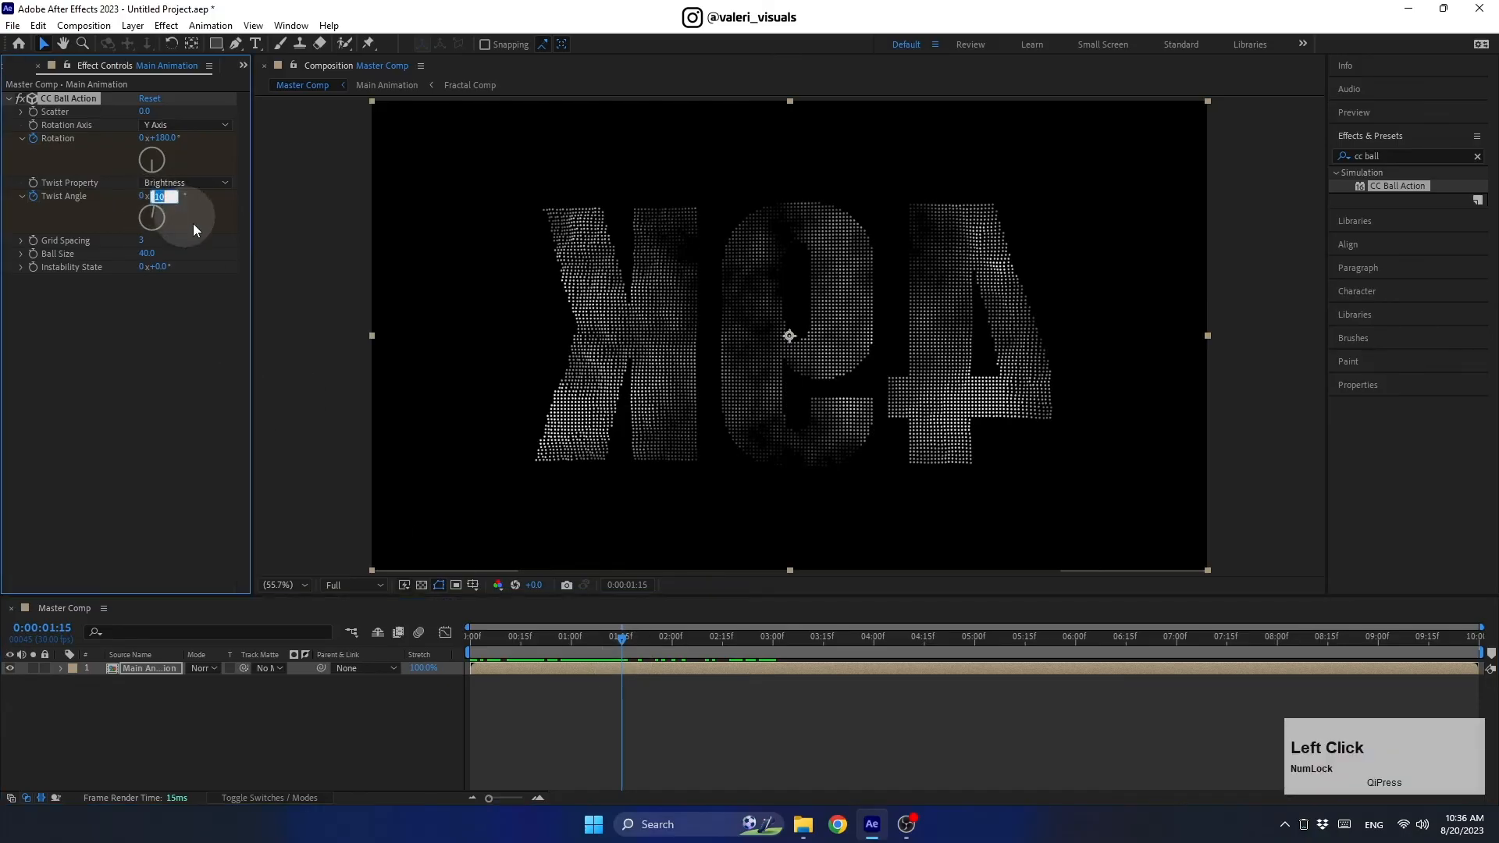
key("Return")
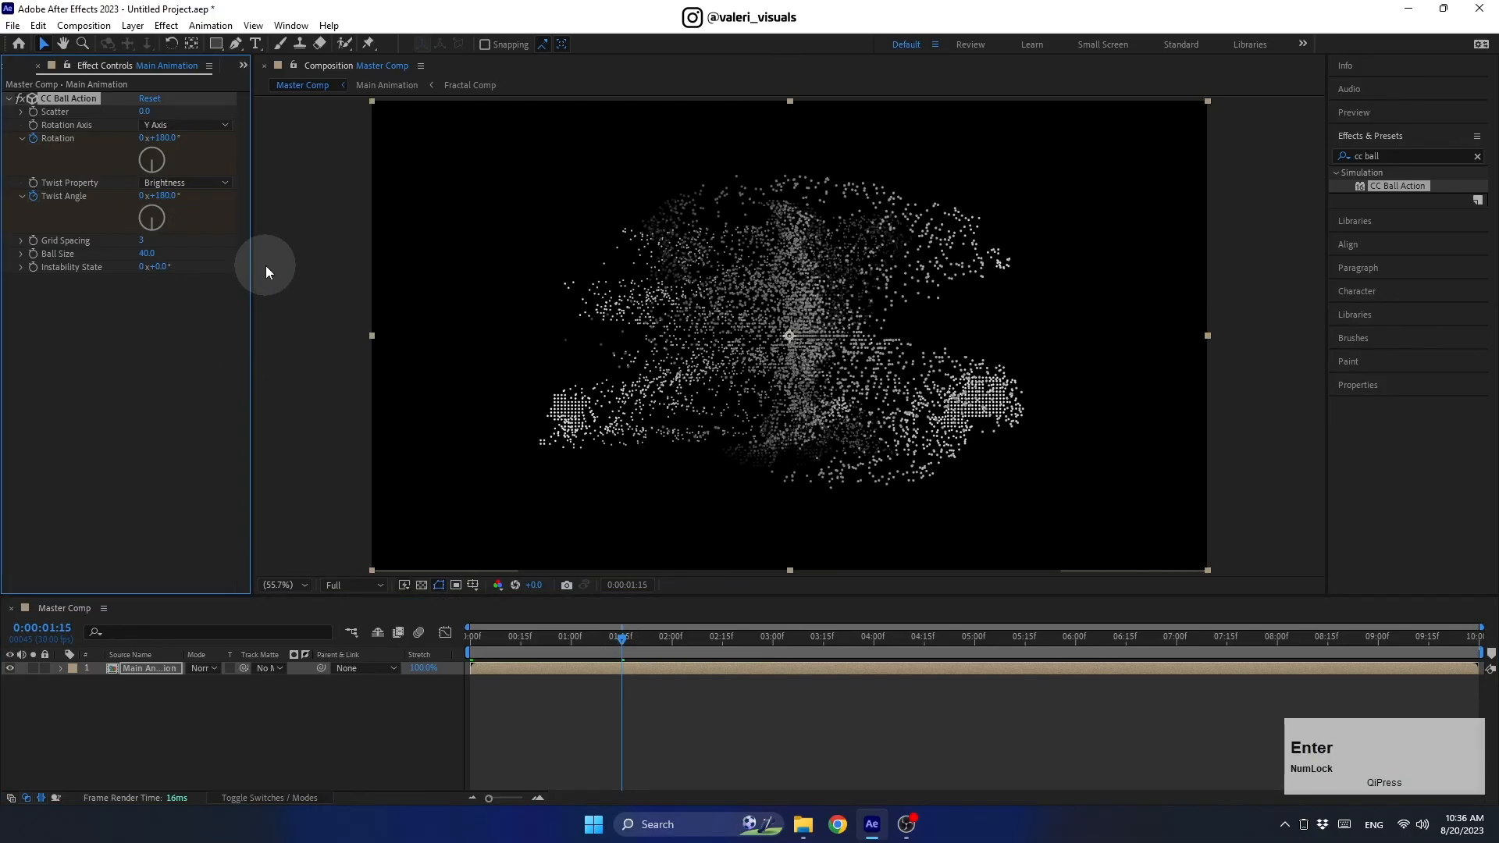
Add a Twist Angle keyframe of 10° at 0:00:03:00
left_click(622, 638)
left_click_drag(623, 638, 773, 660)
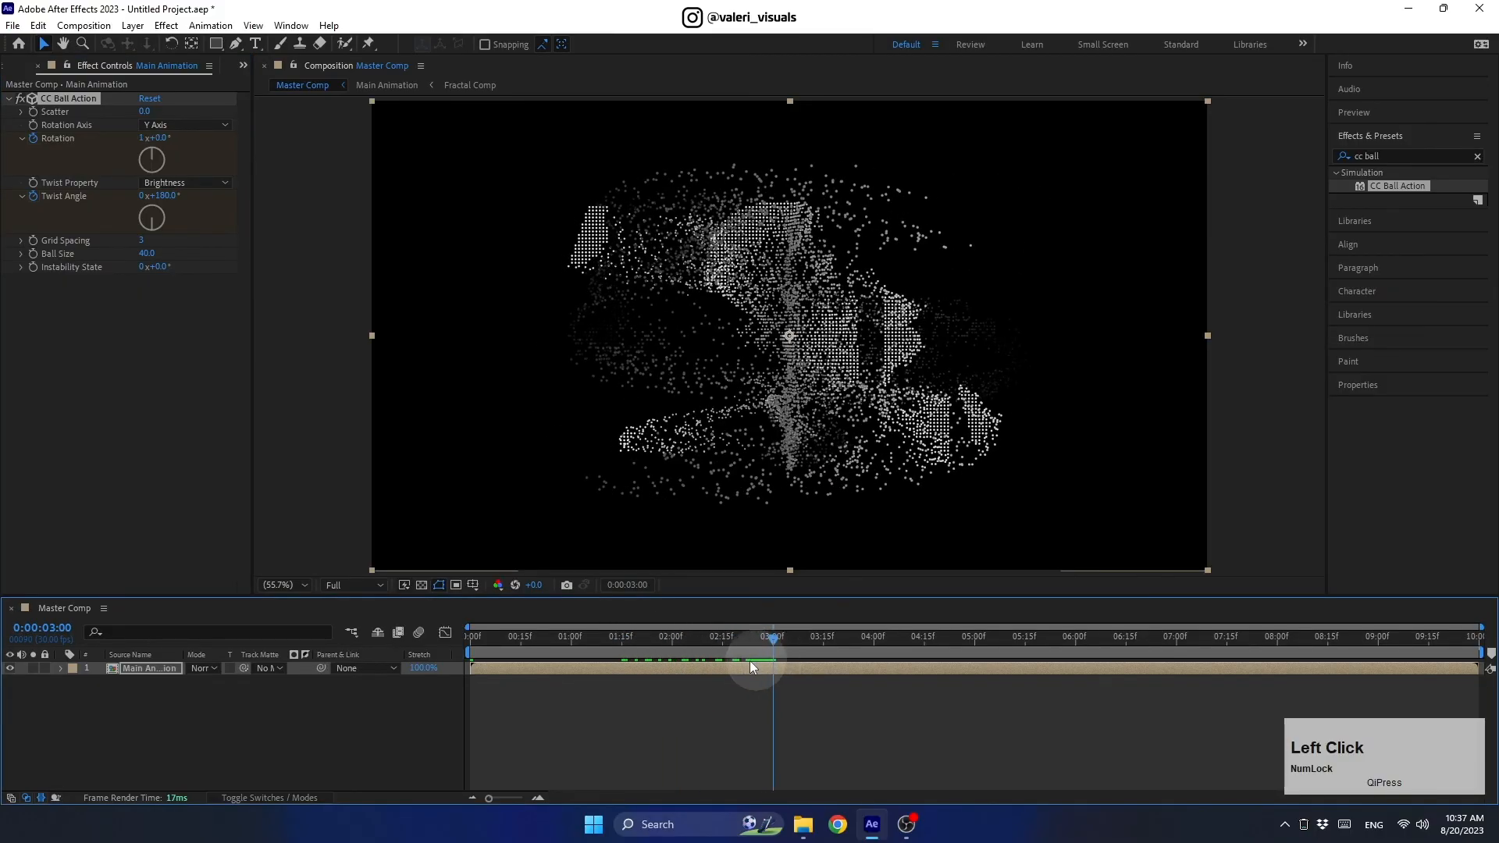
left_click(160, 196)
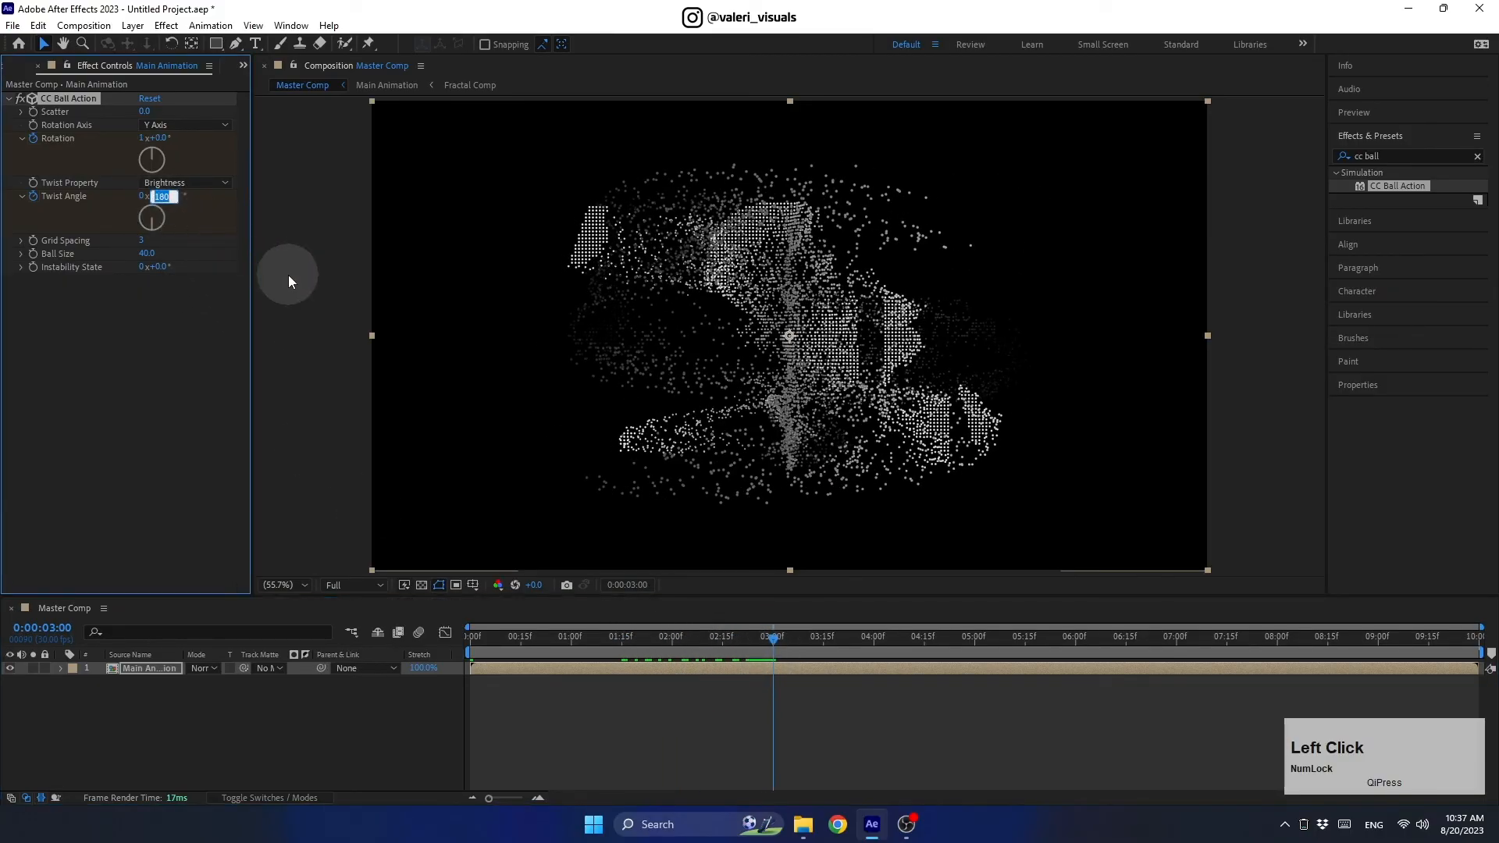
type("10")
key("Return")
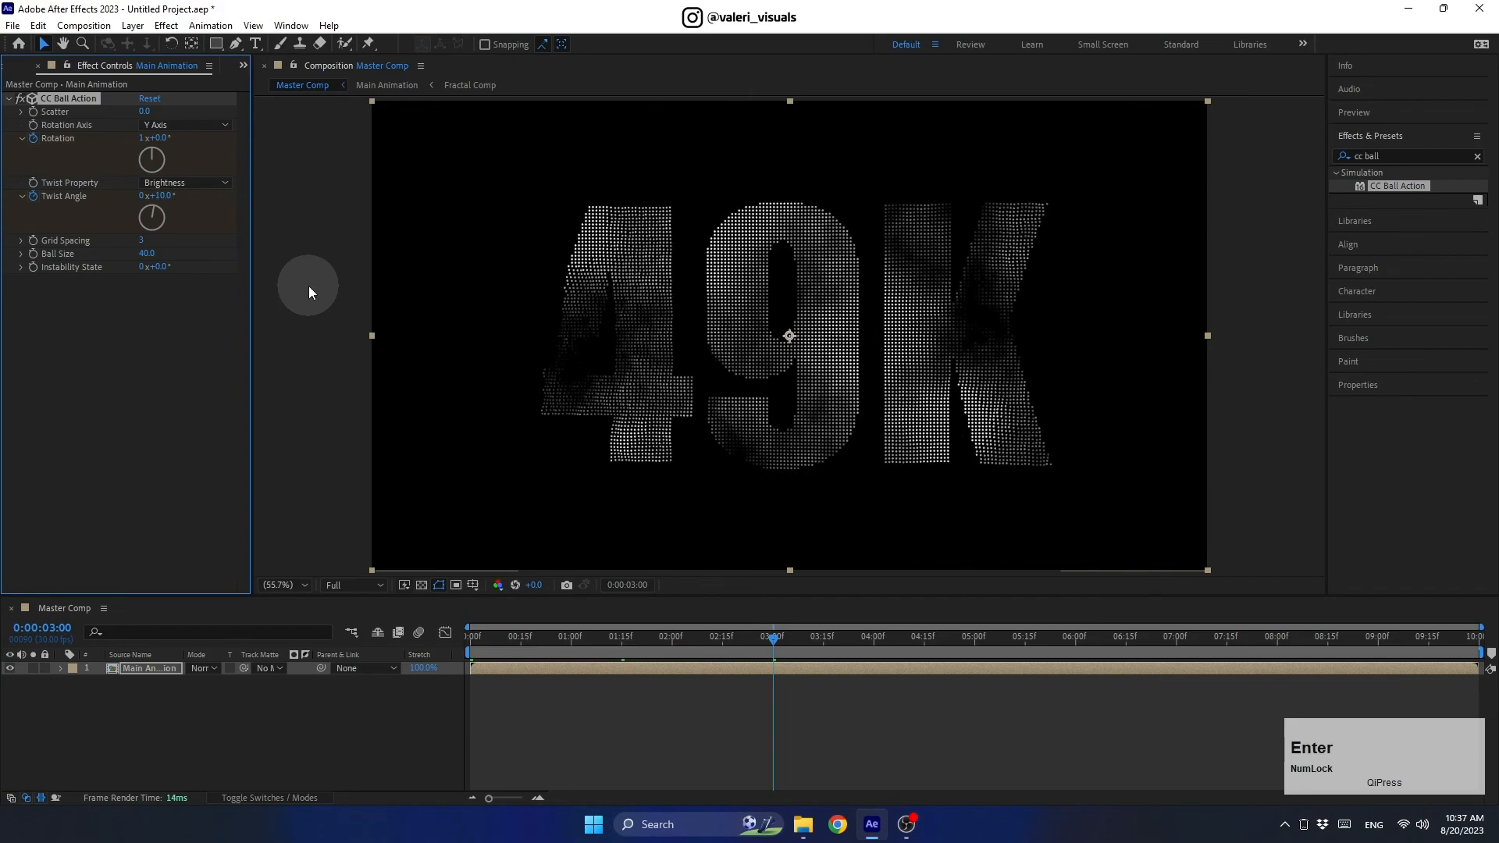
Apply Easy Ease to all Rotation and Twist Angle keyframes of the Main Animation layer and preview the motion
left_click_drag(767, 654, 406, 677)
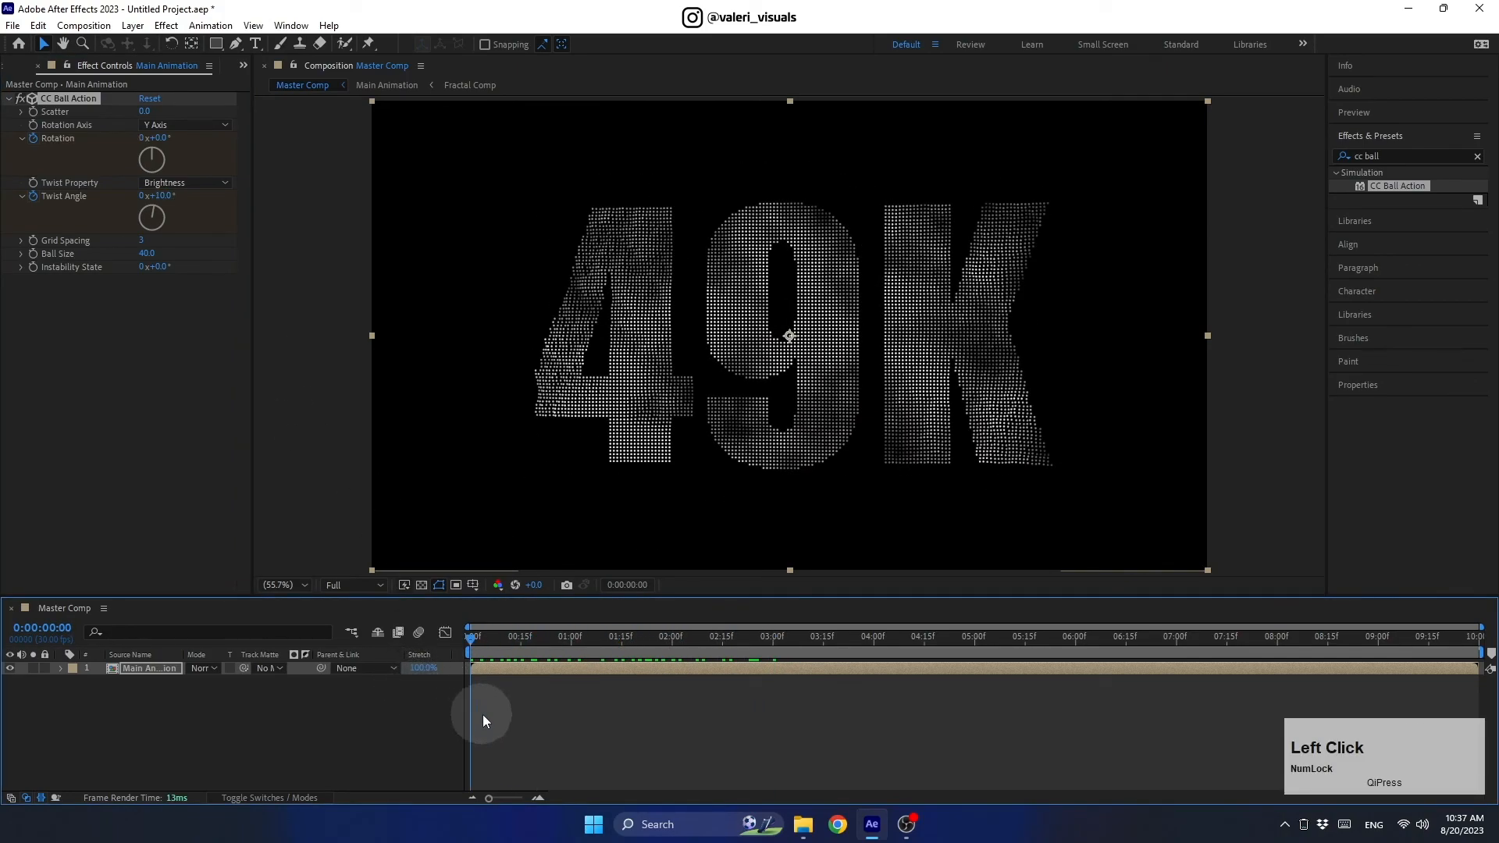
key("u")
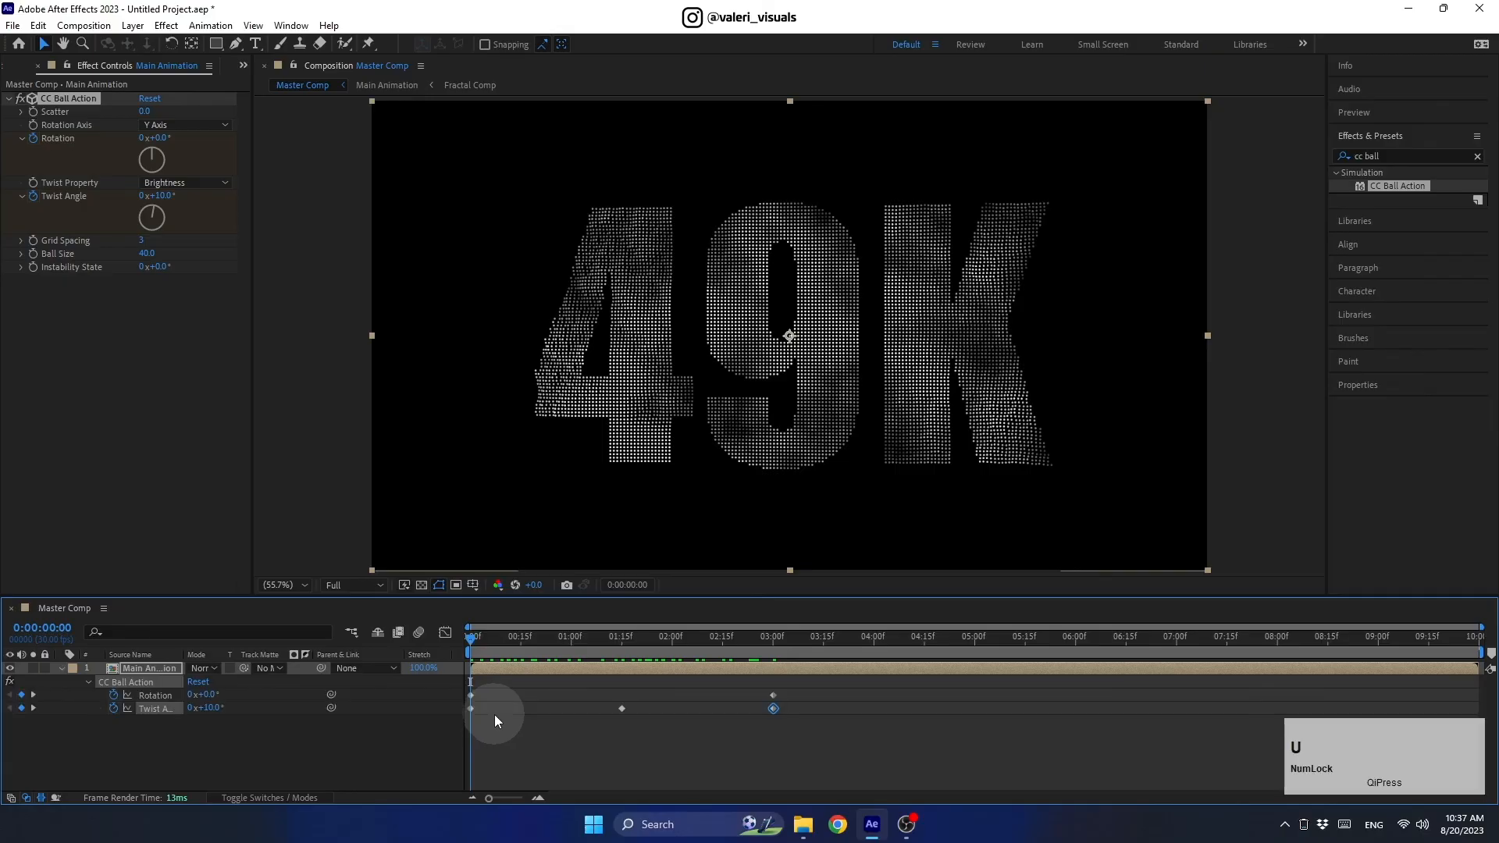
left_click_drag(812, 680, 438, 743)
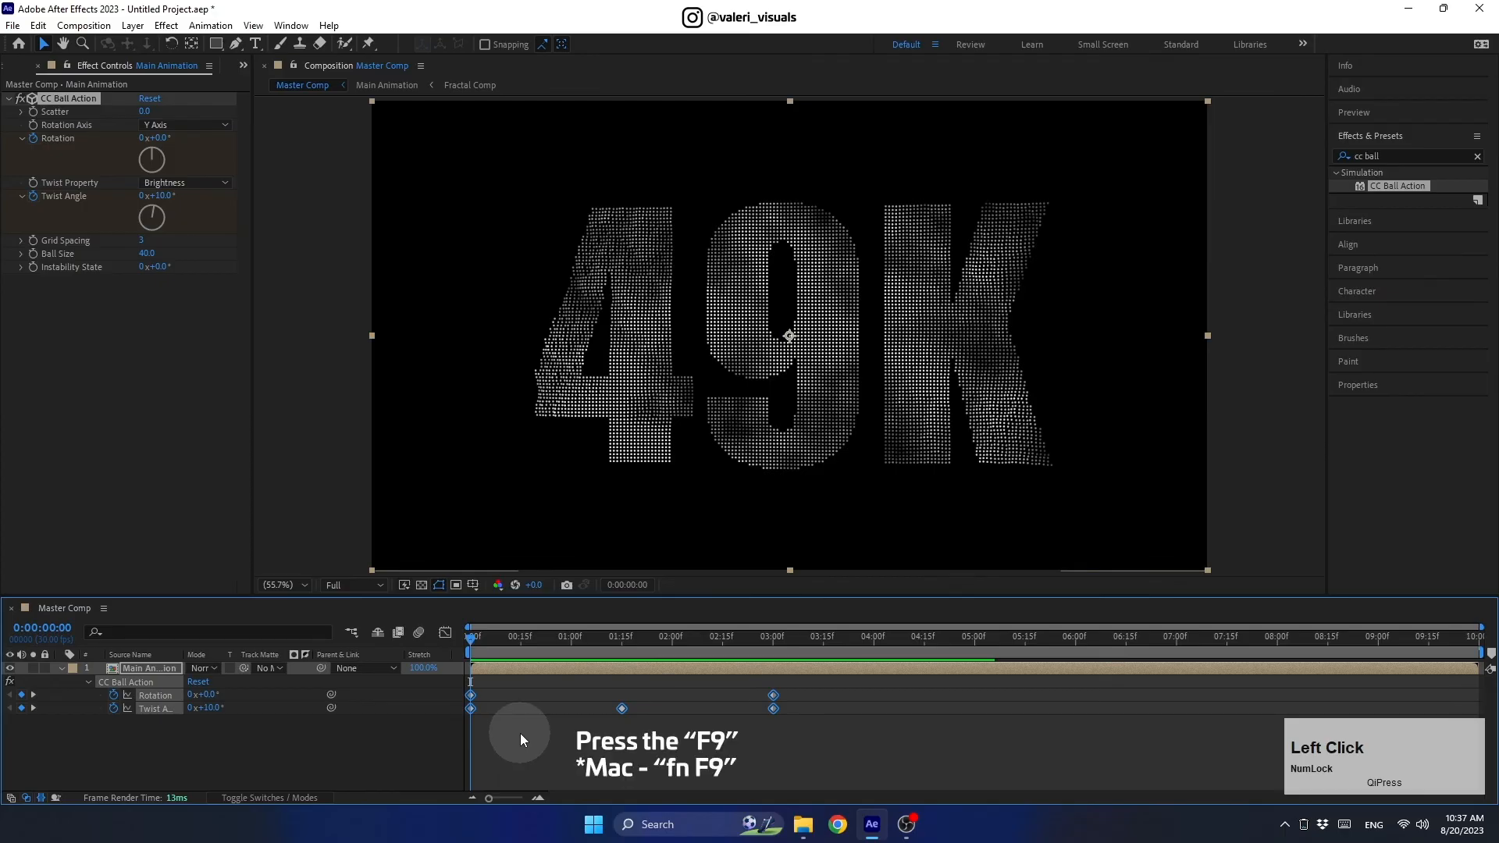
key("F9")
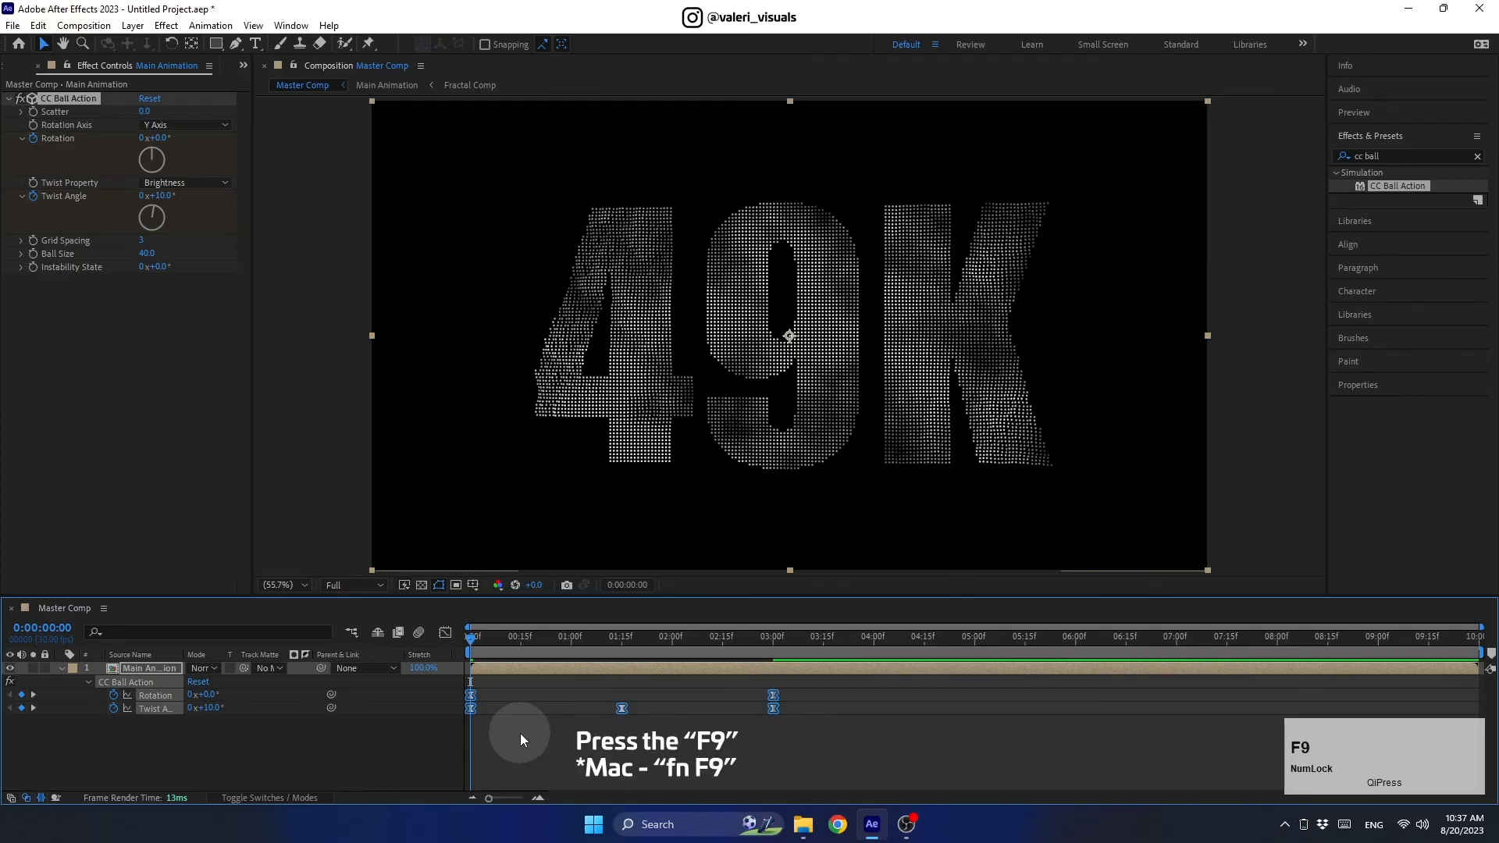
key("space")
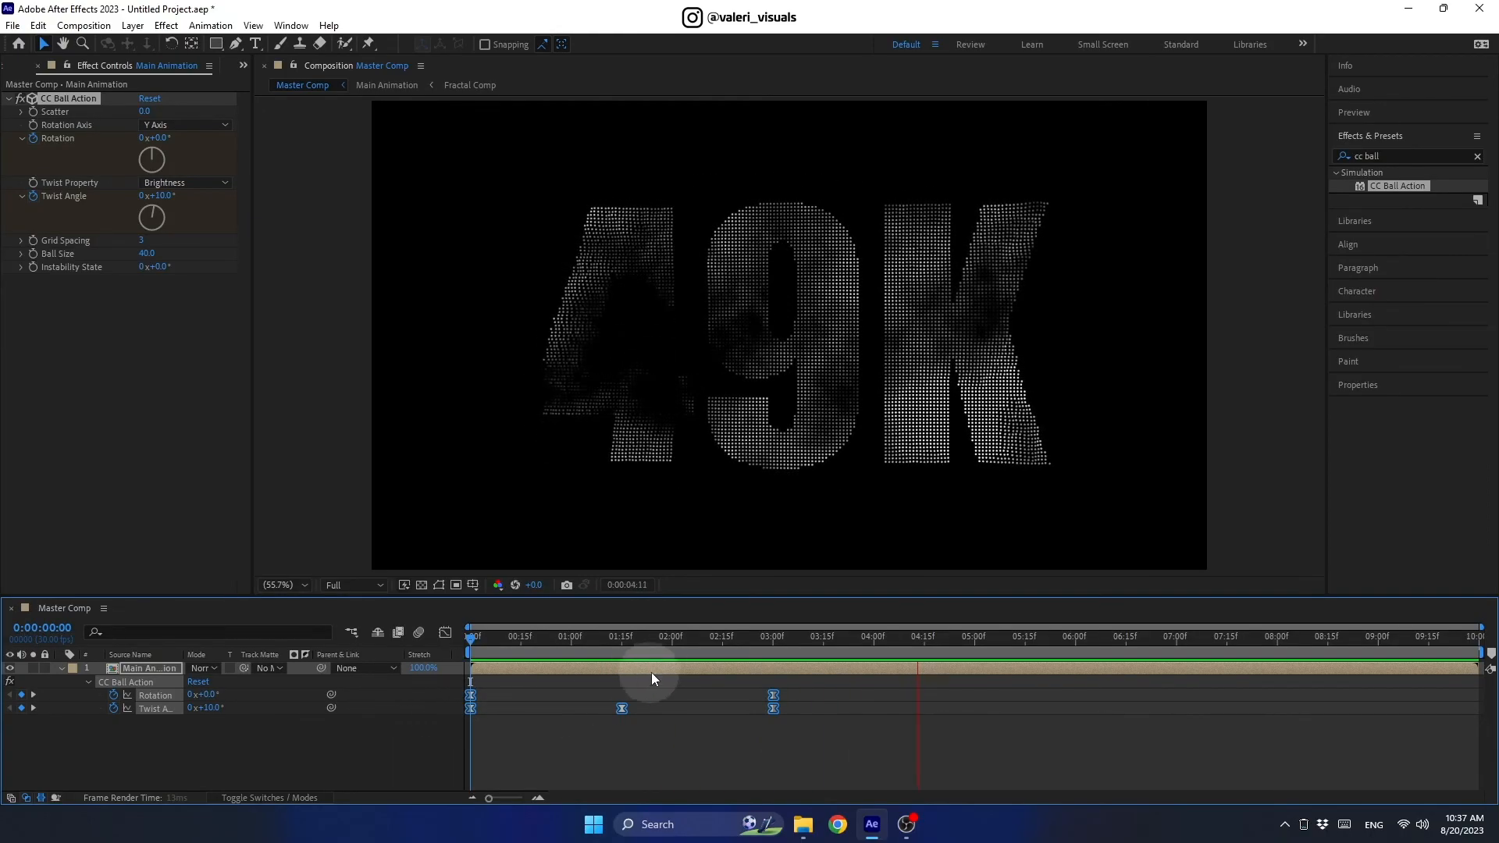
left_click_drag(677, 639, 451, 677)
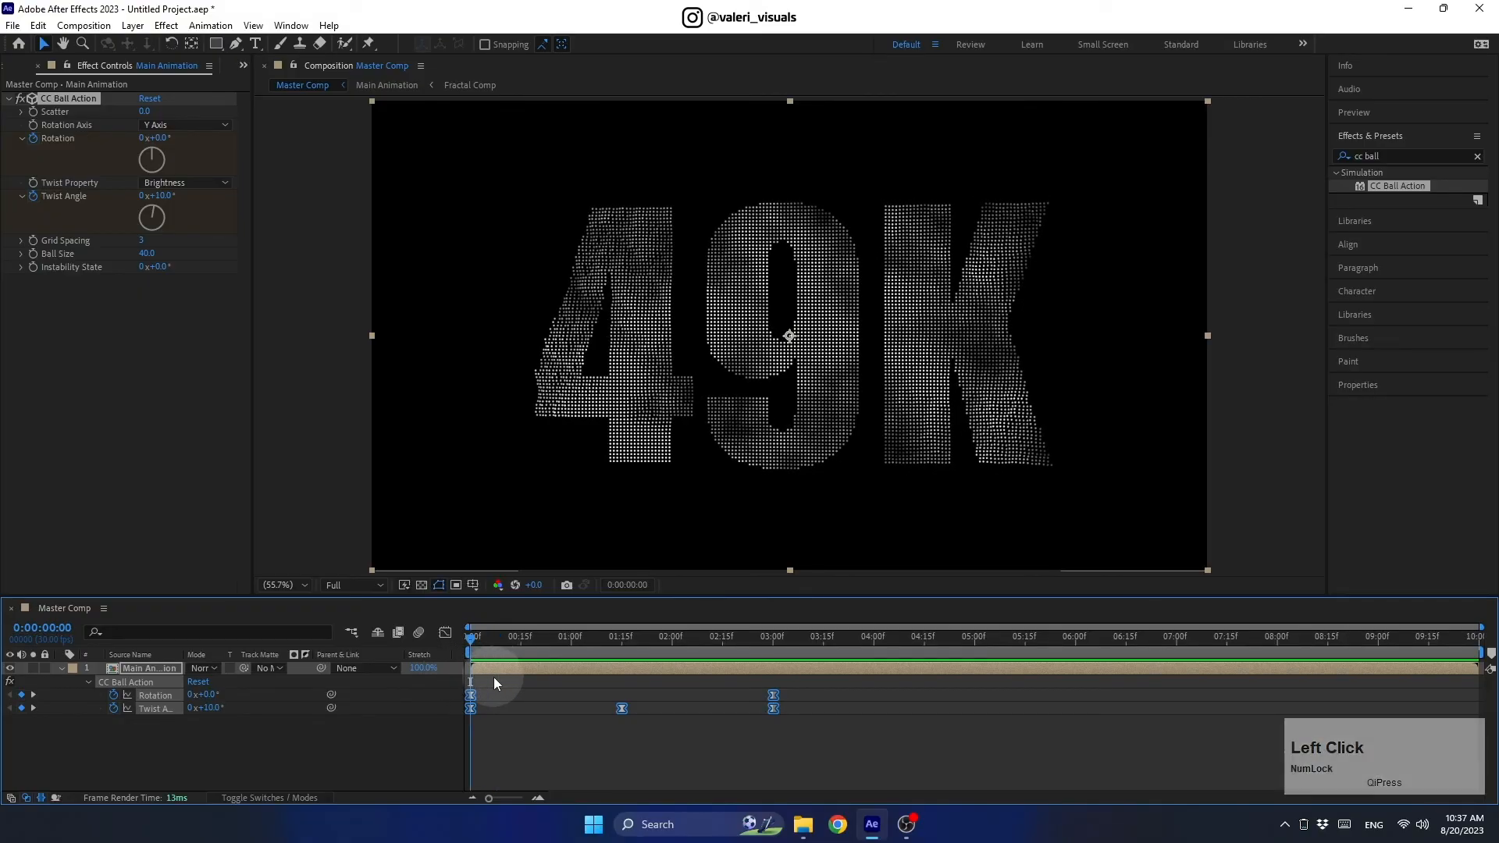
Move the first Rotation keyframe to 0:00:00:15 and preview the delayed rotation
left_click(469, 684)
left_click(470, 694)
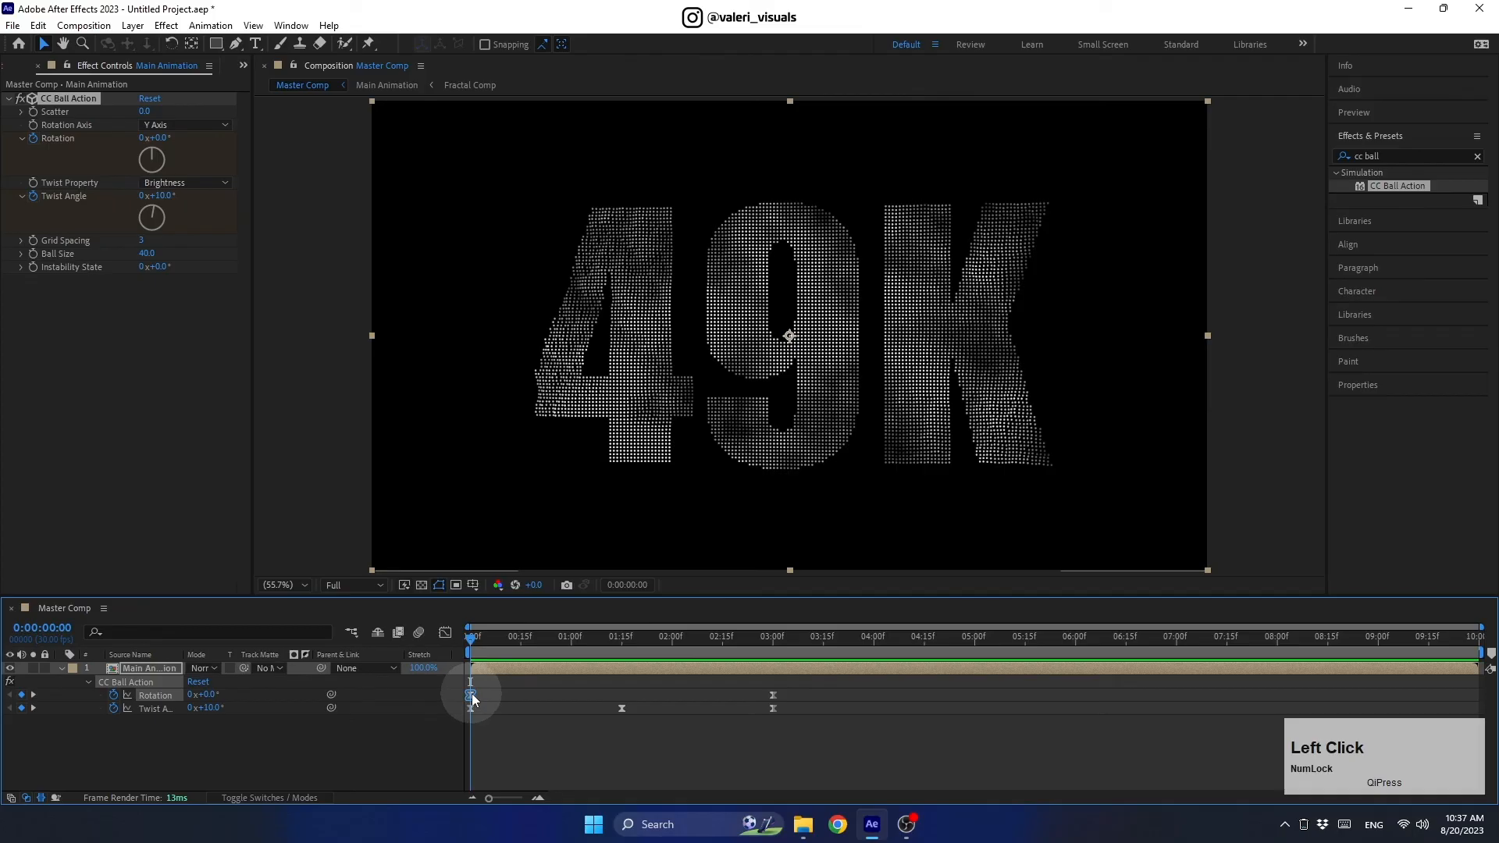
left_click_drag(472, 697, 505, 697)
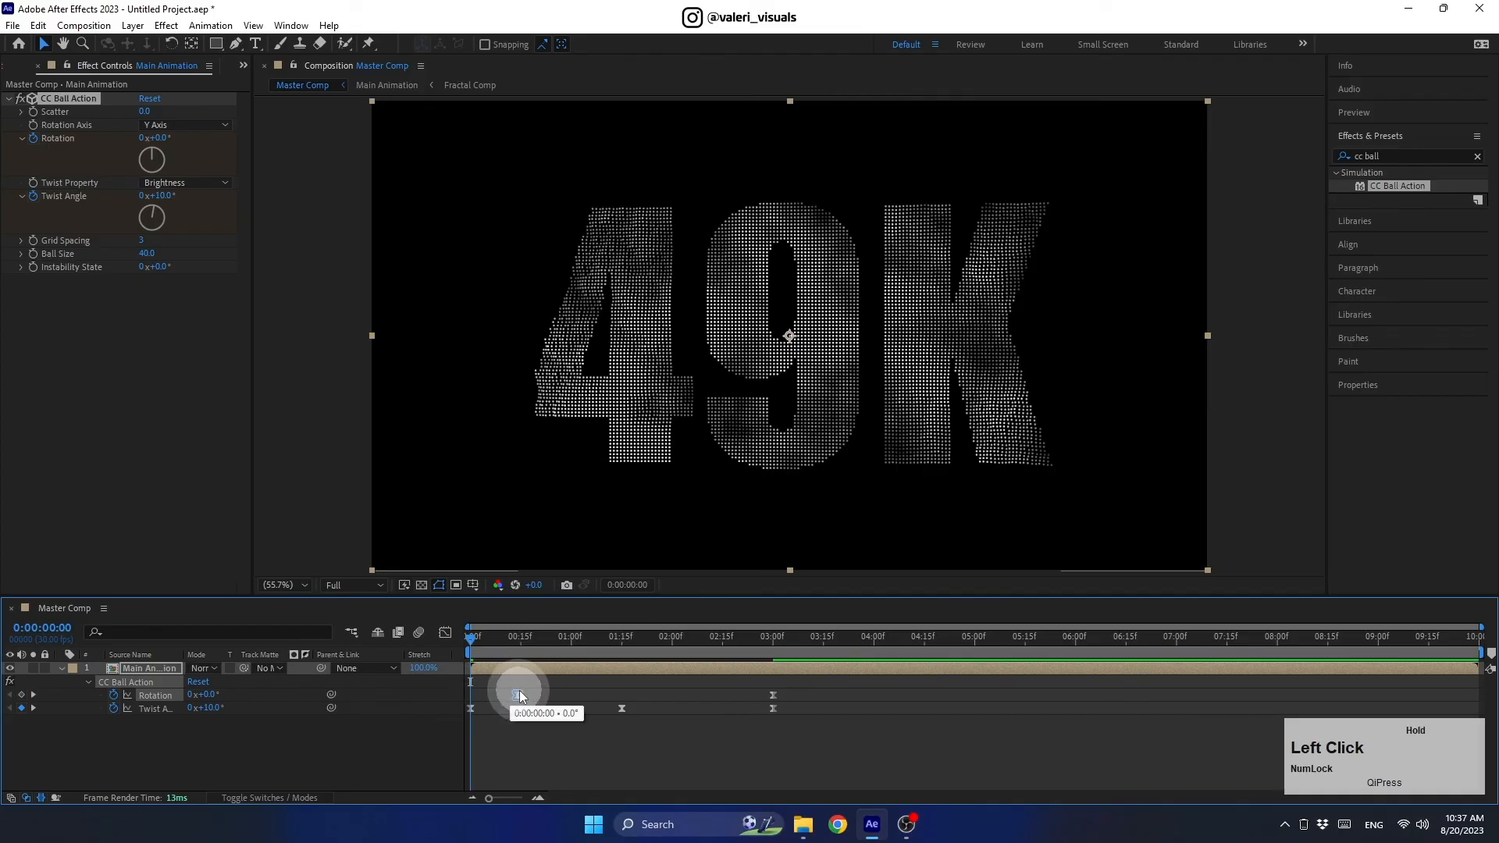
left_click_drag(522, 691, 521, 691)
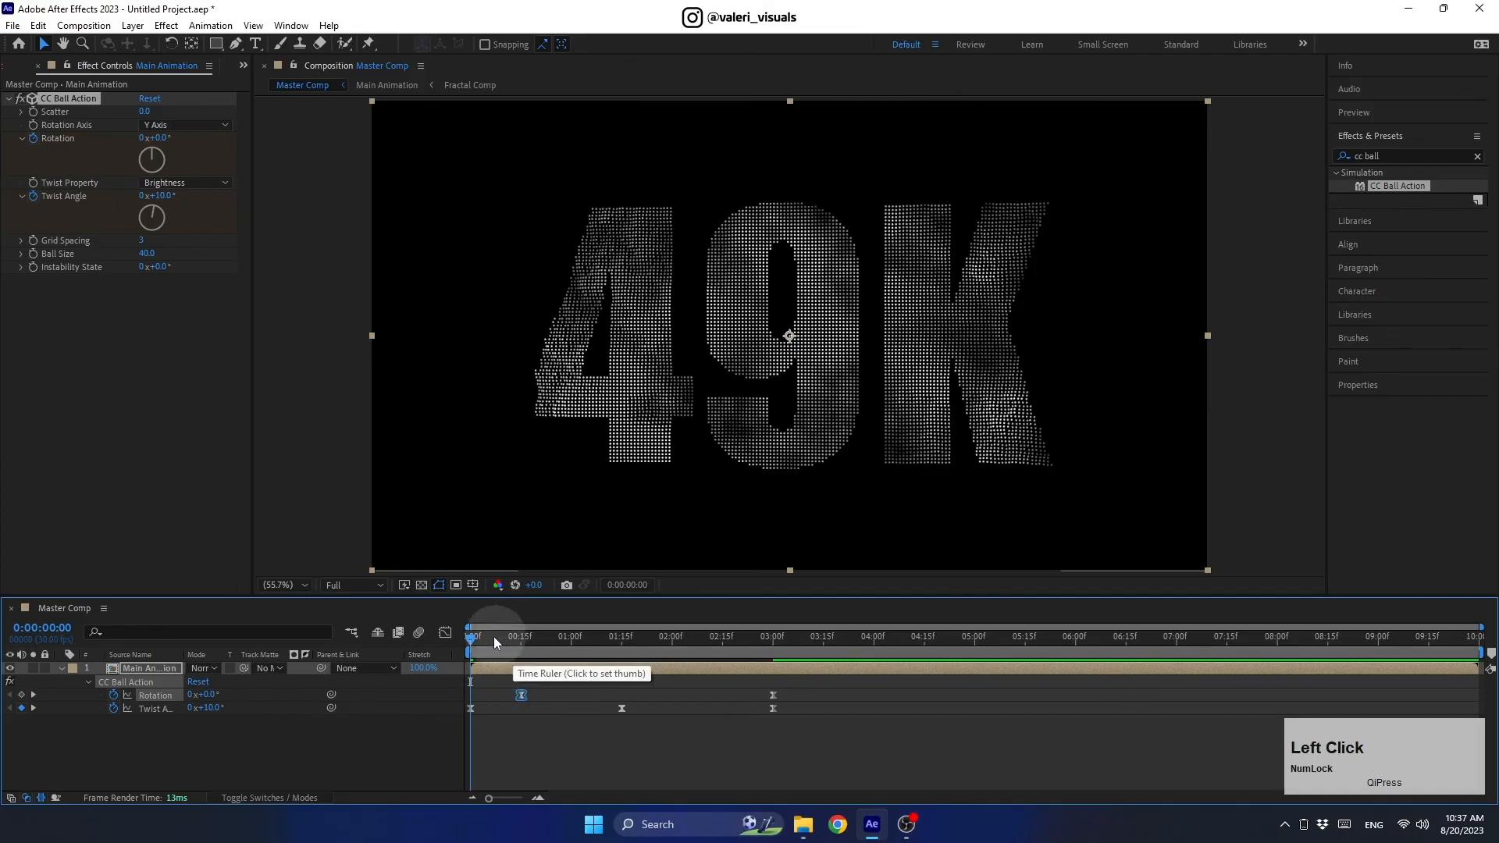
key("space")
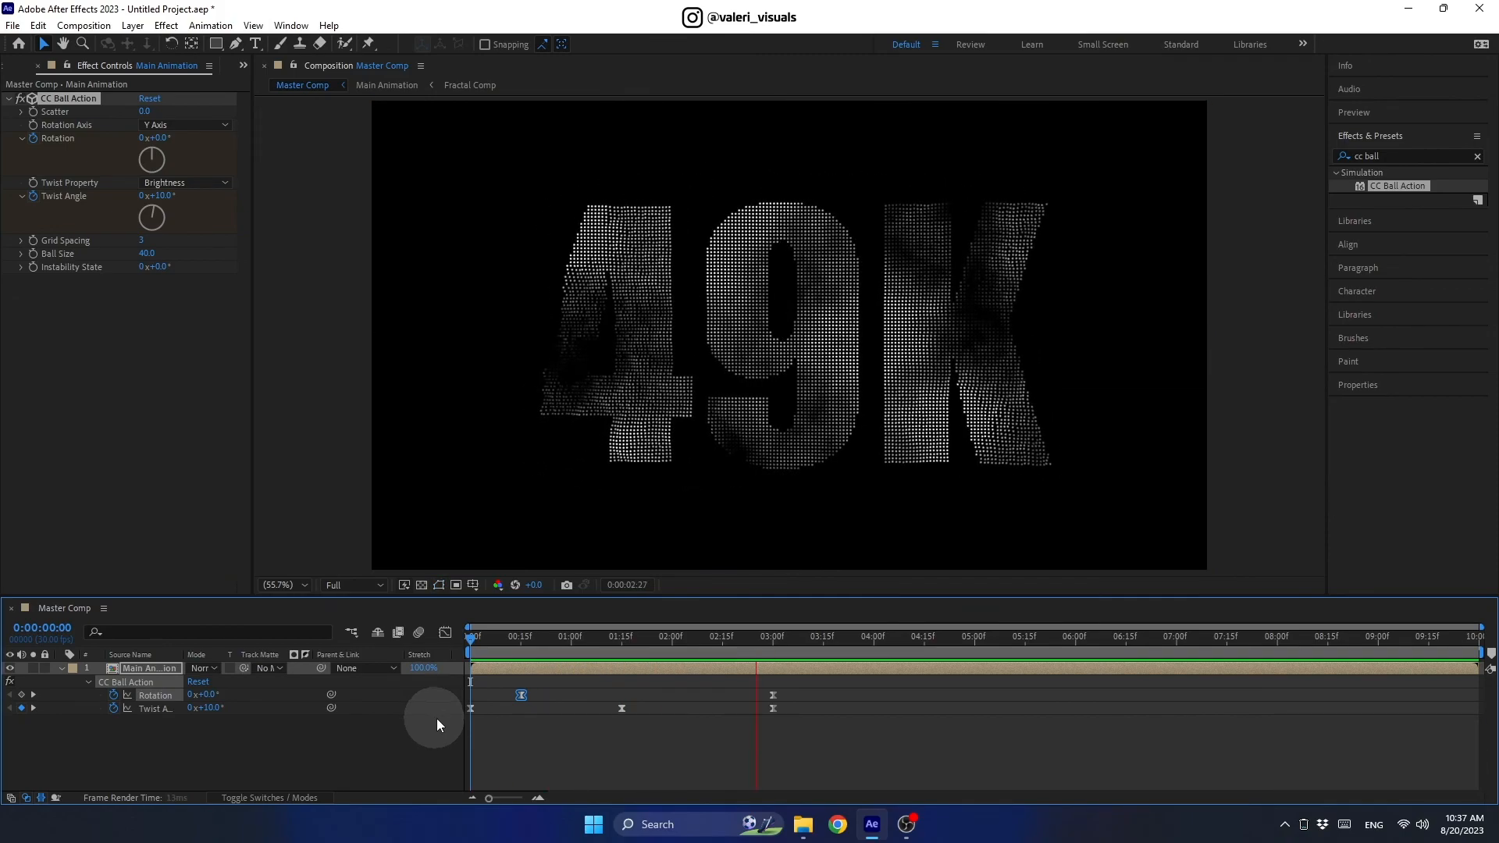
left_click(511, 666)
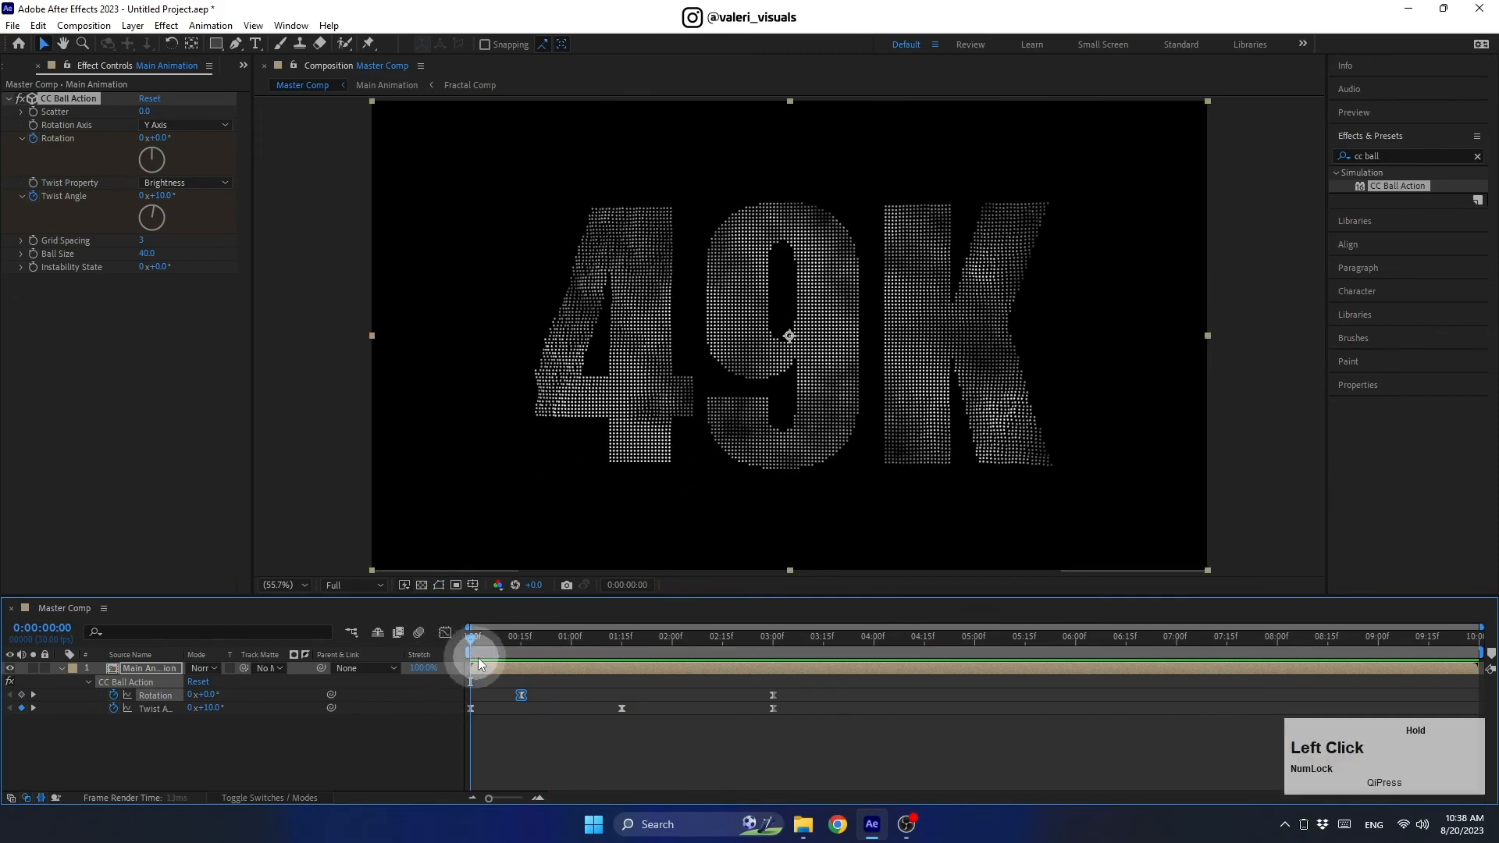
In Object Comp, split the 49K text layer at 0:00:01:04, where the particles are most scattered
left_click_drag(479, 663, 584, 658)
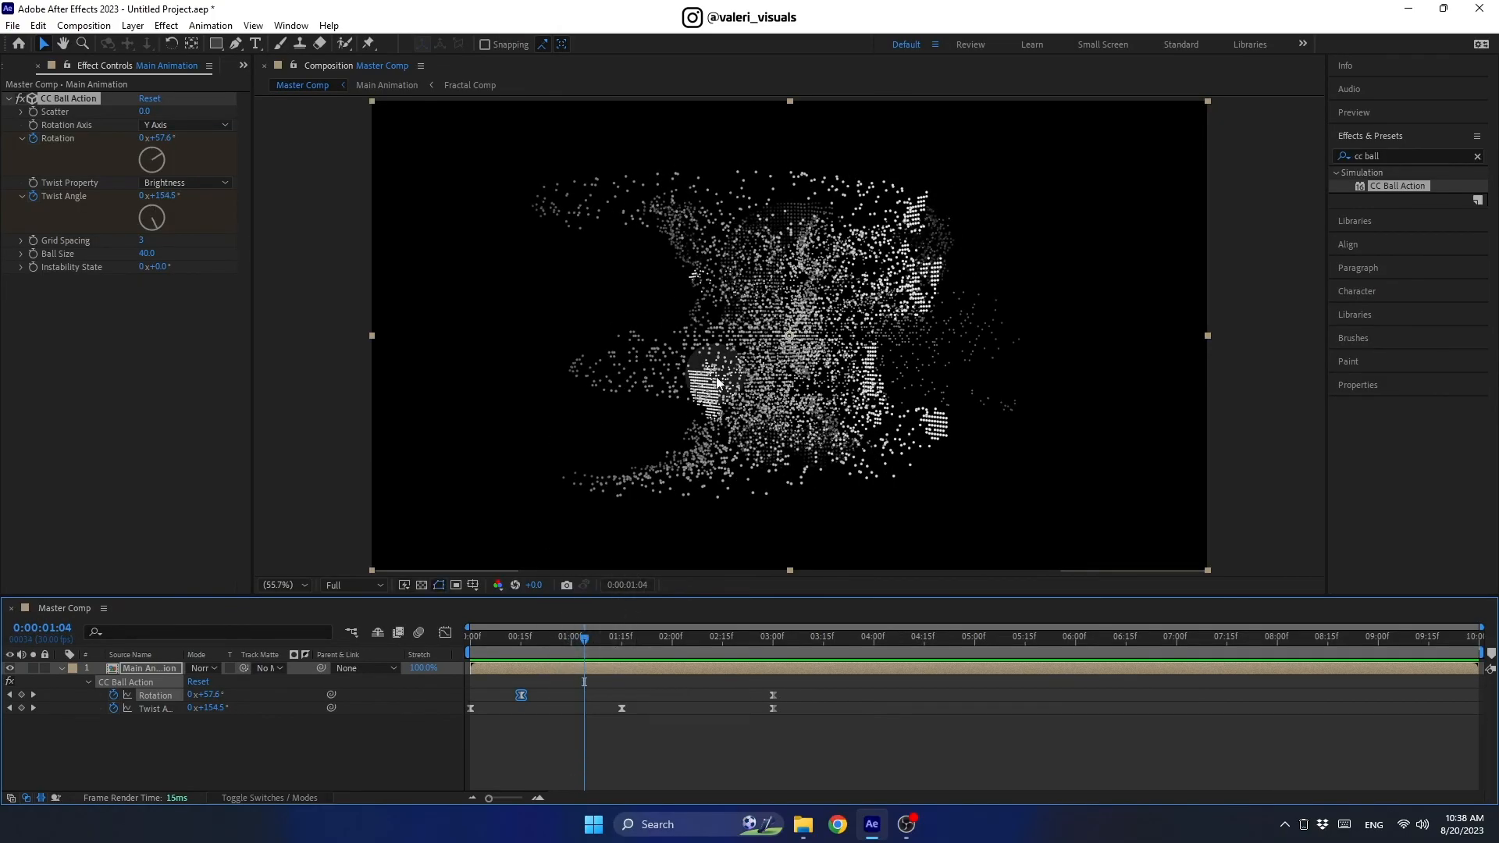
double_click(602, 667)
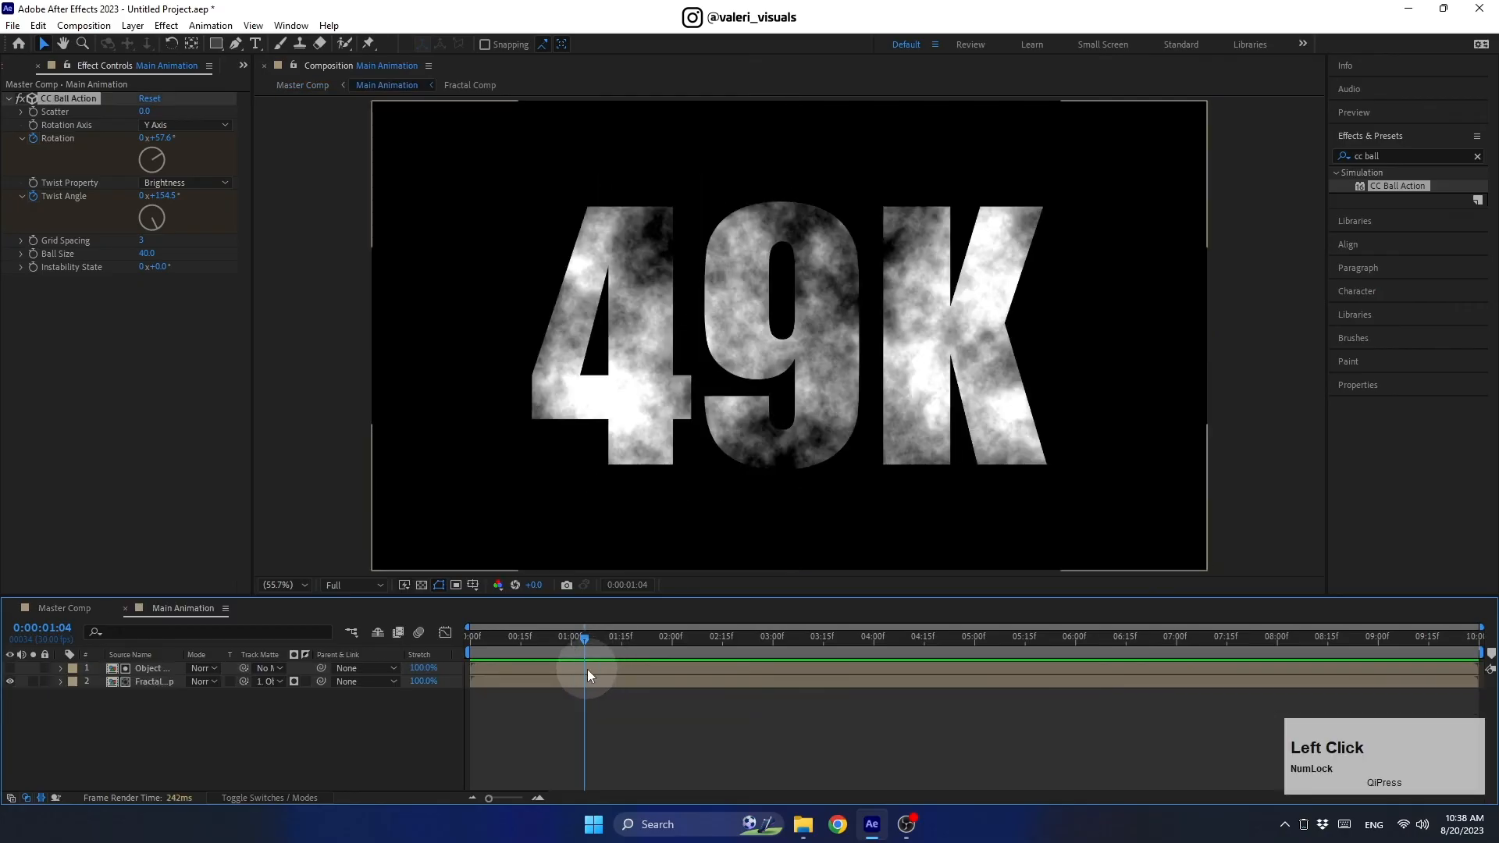
double_click(587, 668)
left_click(587, 668)
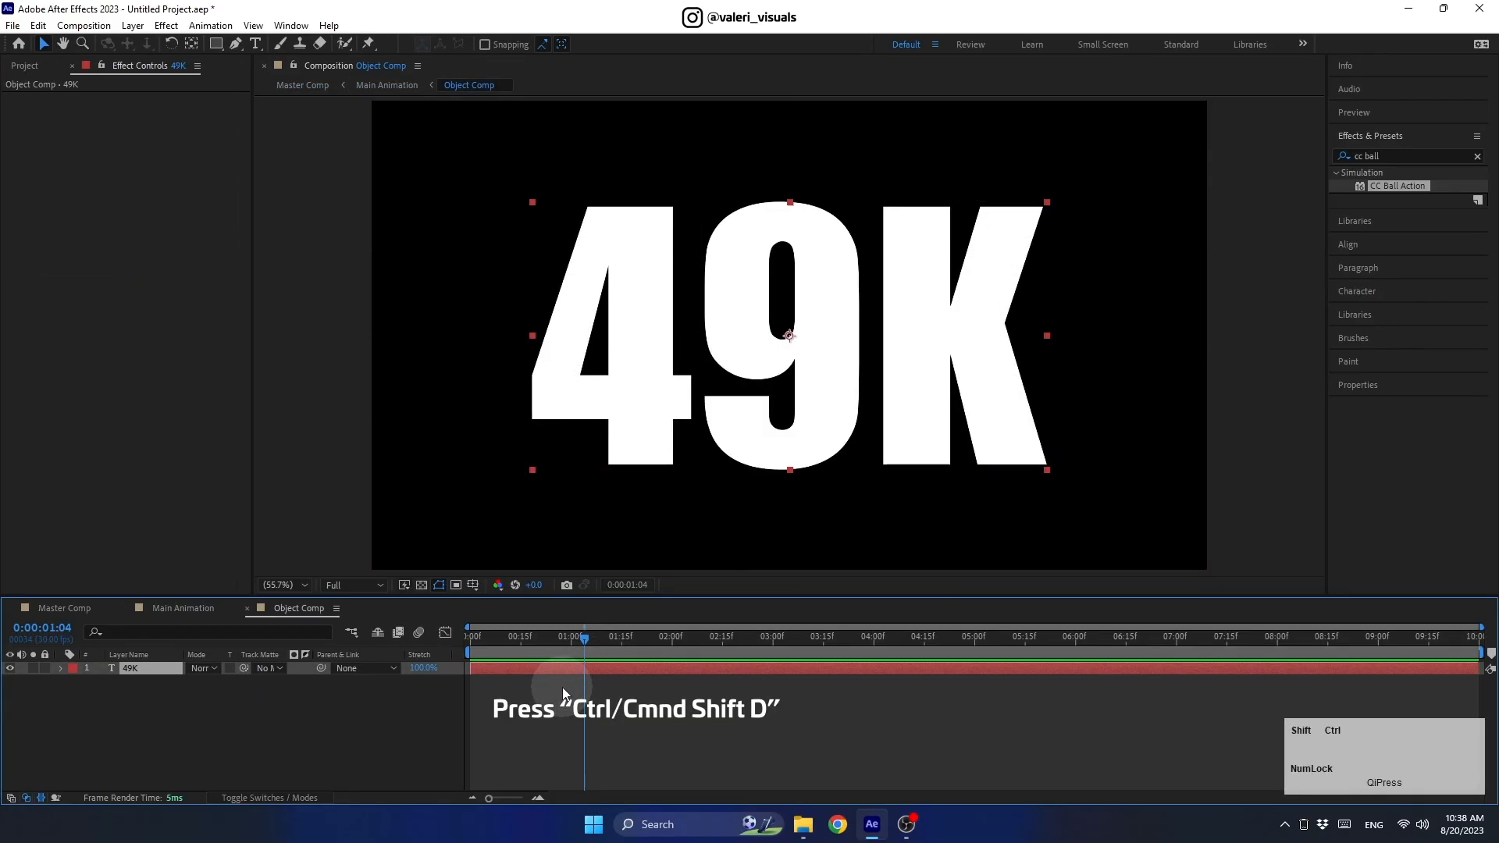
key("ctrl+shift+d")
Change the text of the second half of the split layer to 50K
double_click(611, 670)
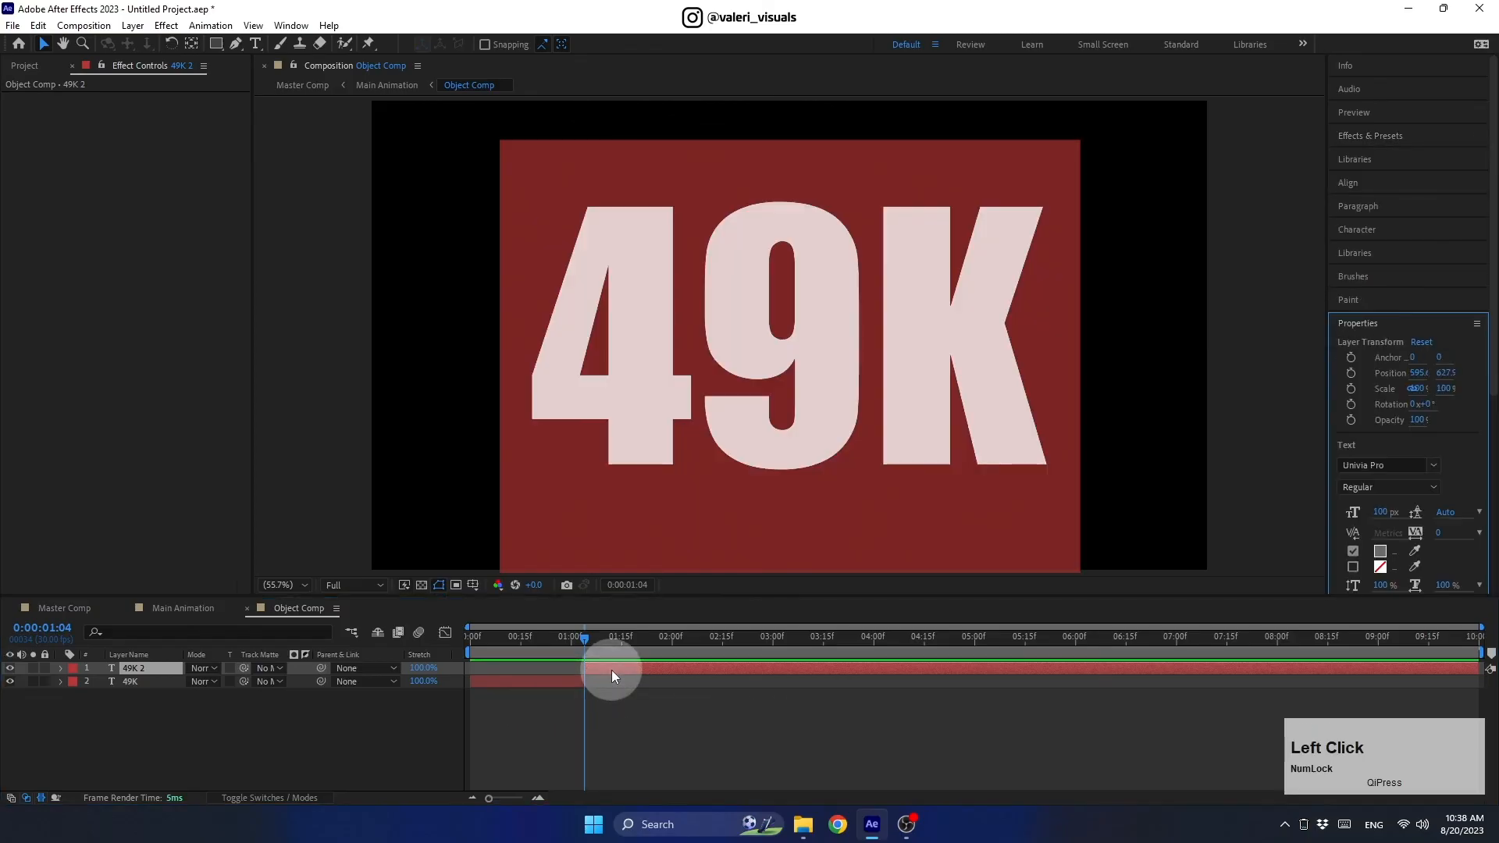
left_click(845, 373)
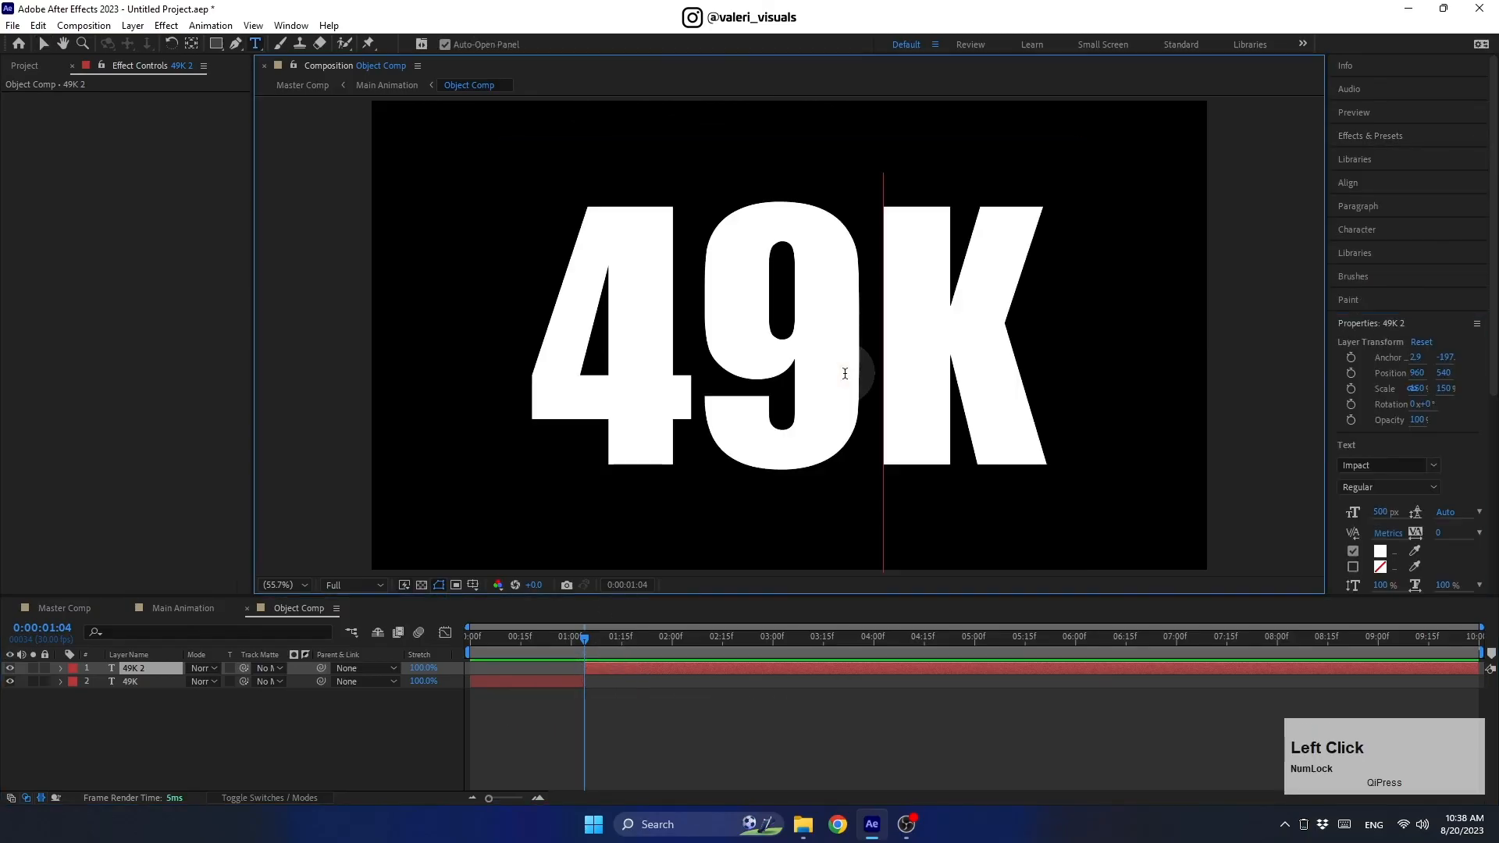
key("BackSpace")
key("BackSpace")
type("50K")
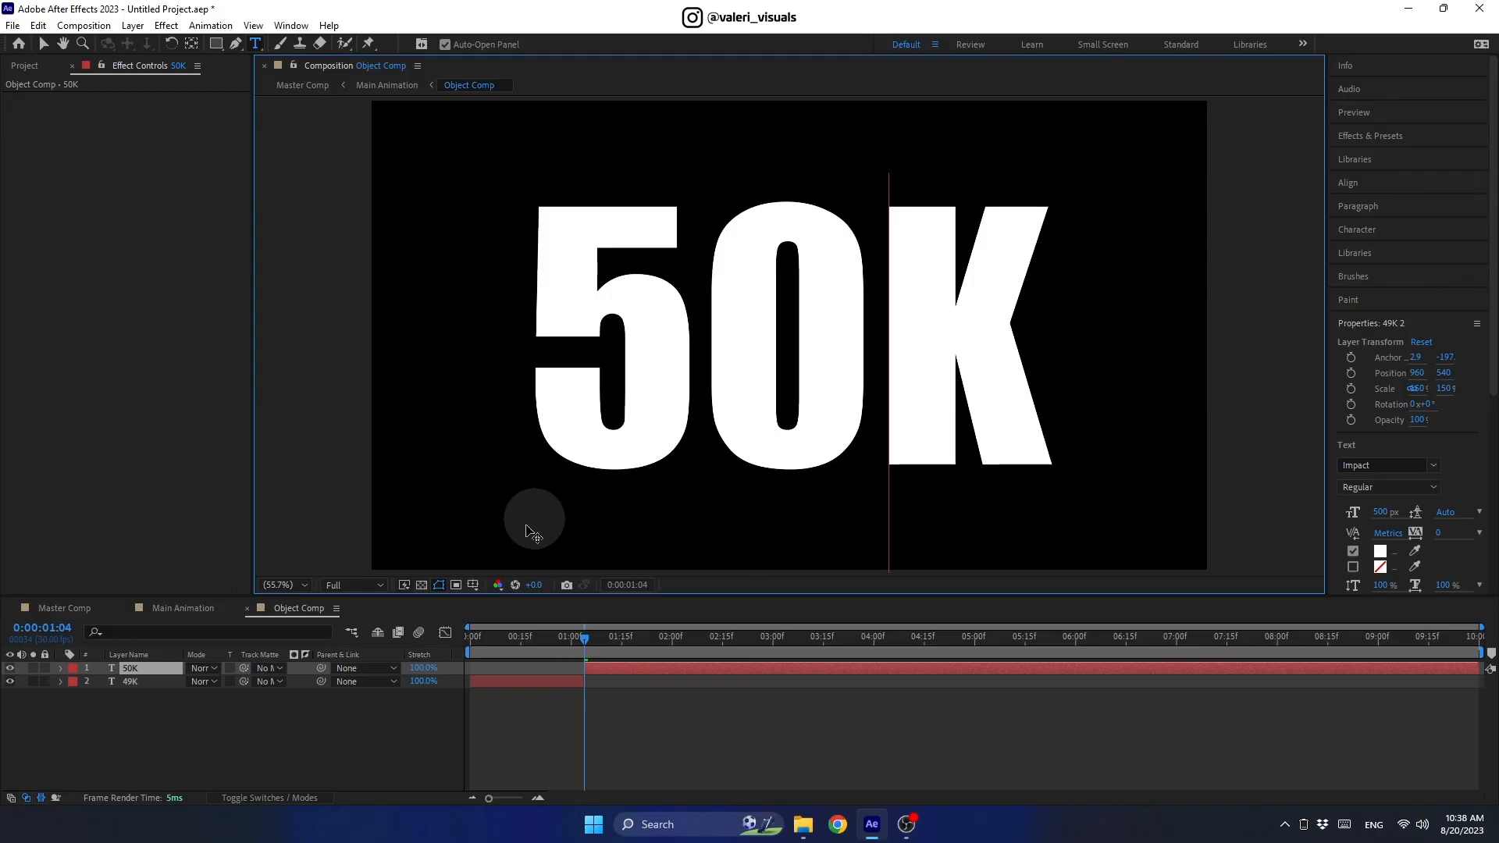
left_click(356, 714)
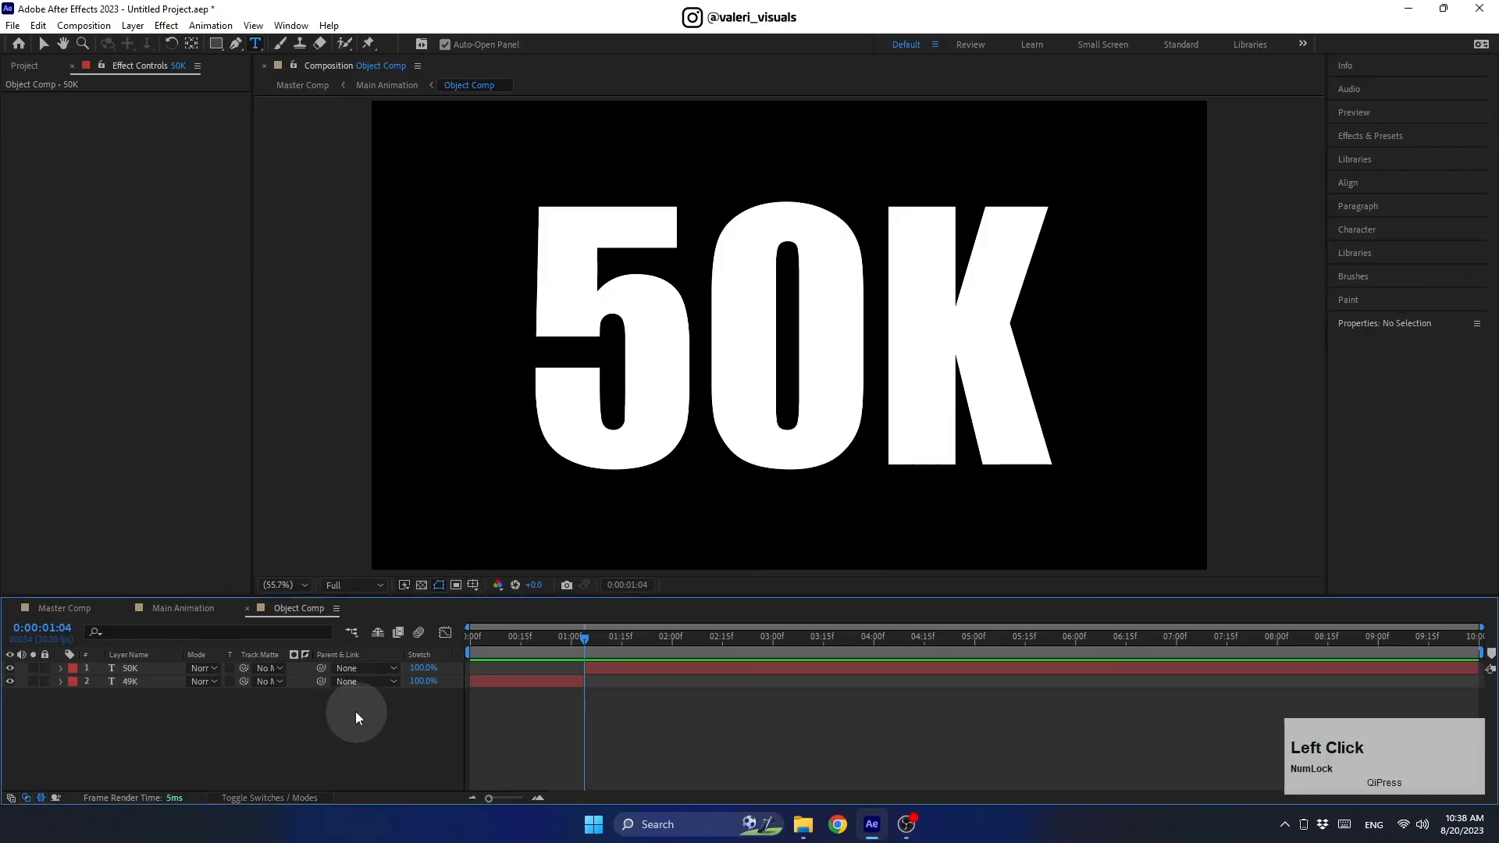
Play Master Comp from the start to check the transition from 49K to 50K
left_click(69, 609)
left_click_drag(581, 637, 474, 681)
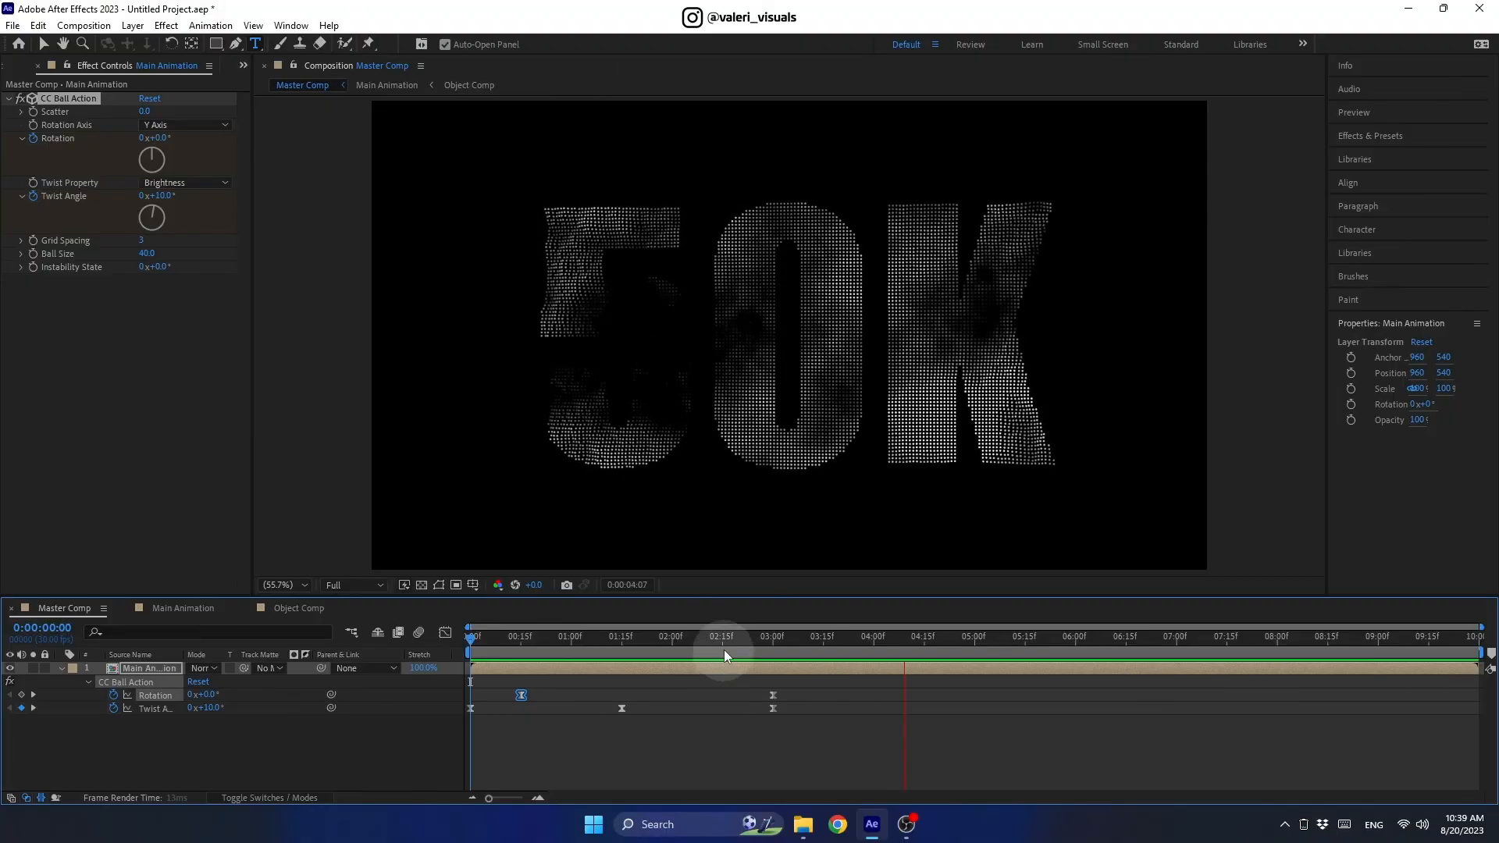
left_click_drag(725, 646, 400, 667)
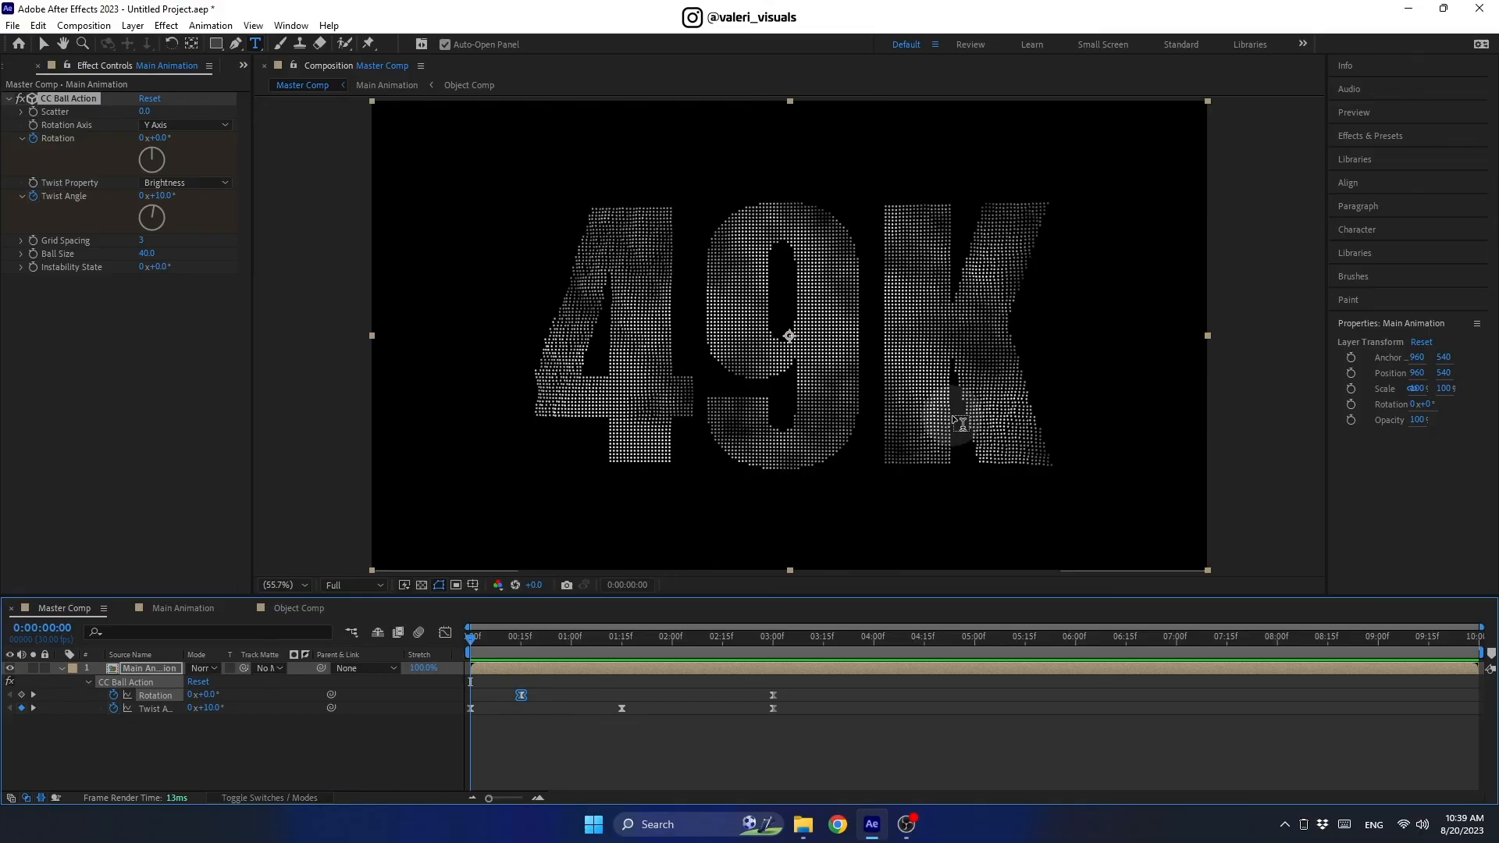
Find the Tritone effect and apply it to the Main Animation layer in Master Comp
left_click(1422, 140)
left_click(1332, 154)
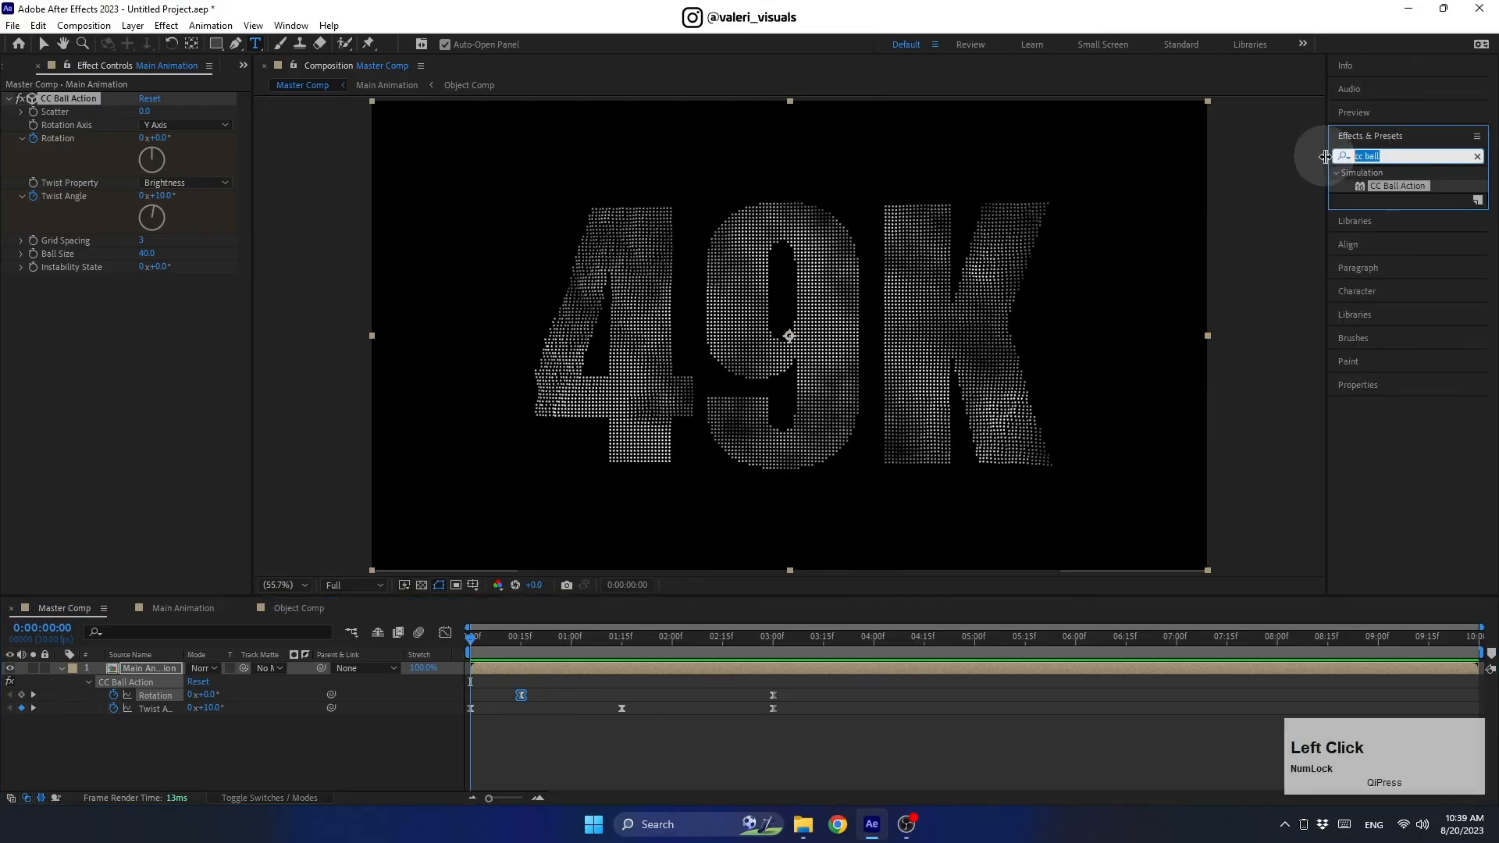
type("trito")
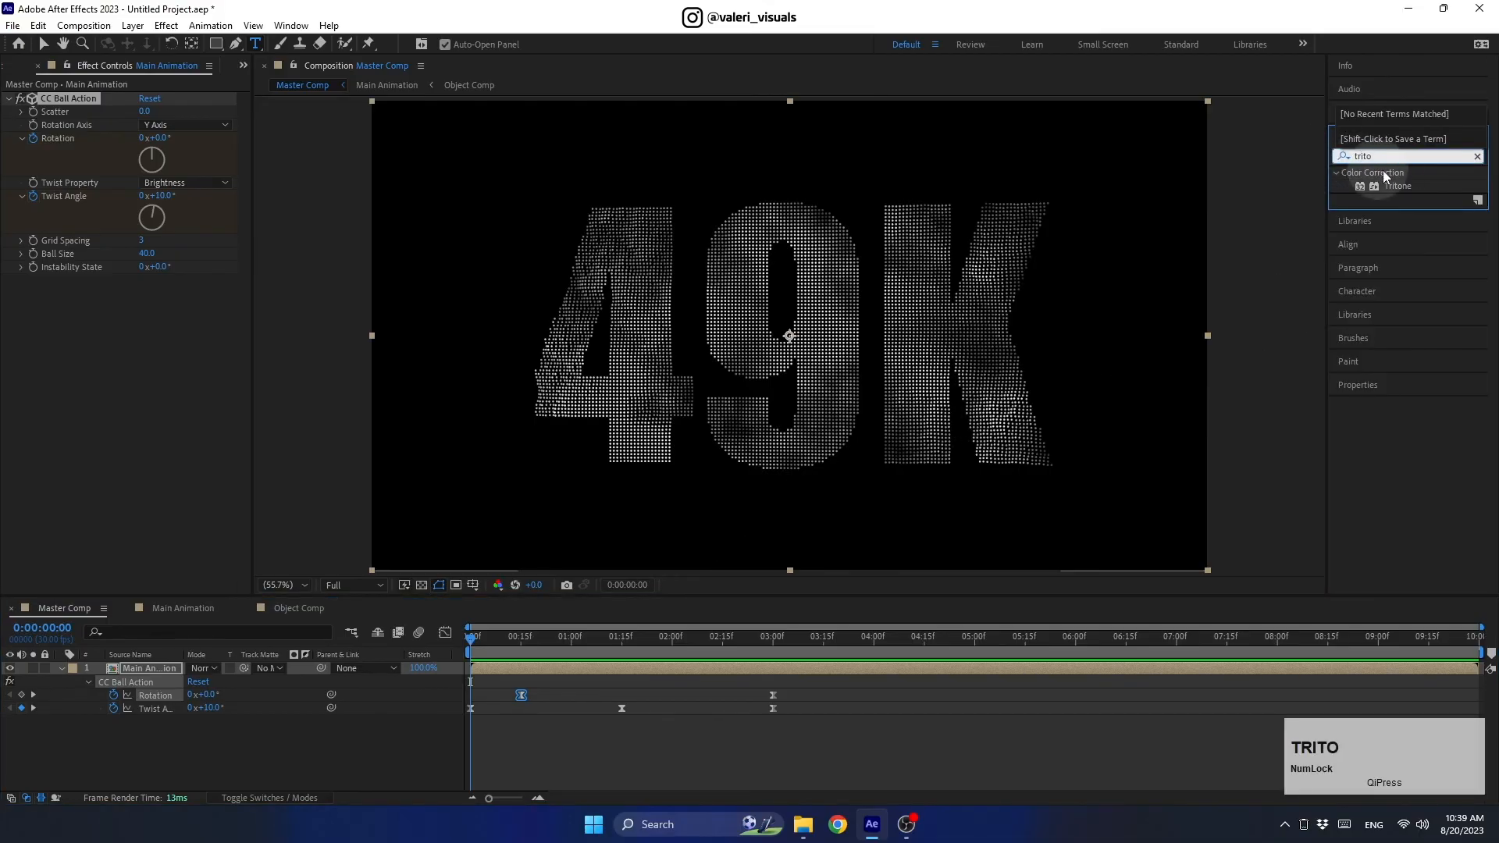
left_click_drag(1397, 187, 953, 302)
Set the Tritone Shadows color to a dark blue
left_click(146, 320)
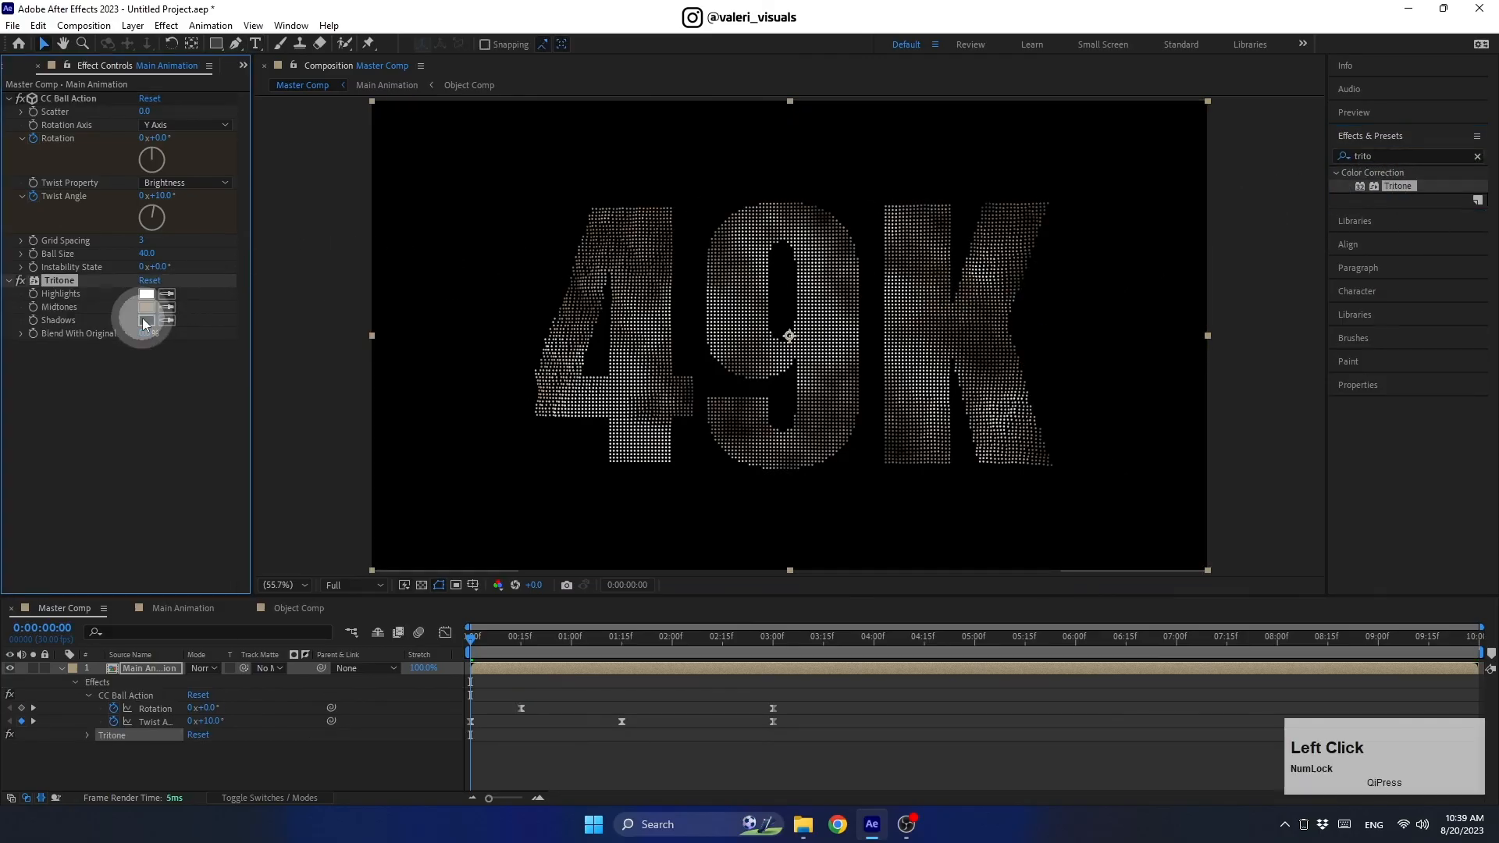
left_click_drag(309, 375, 309, 400)
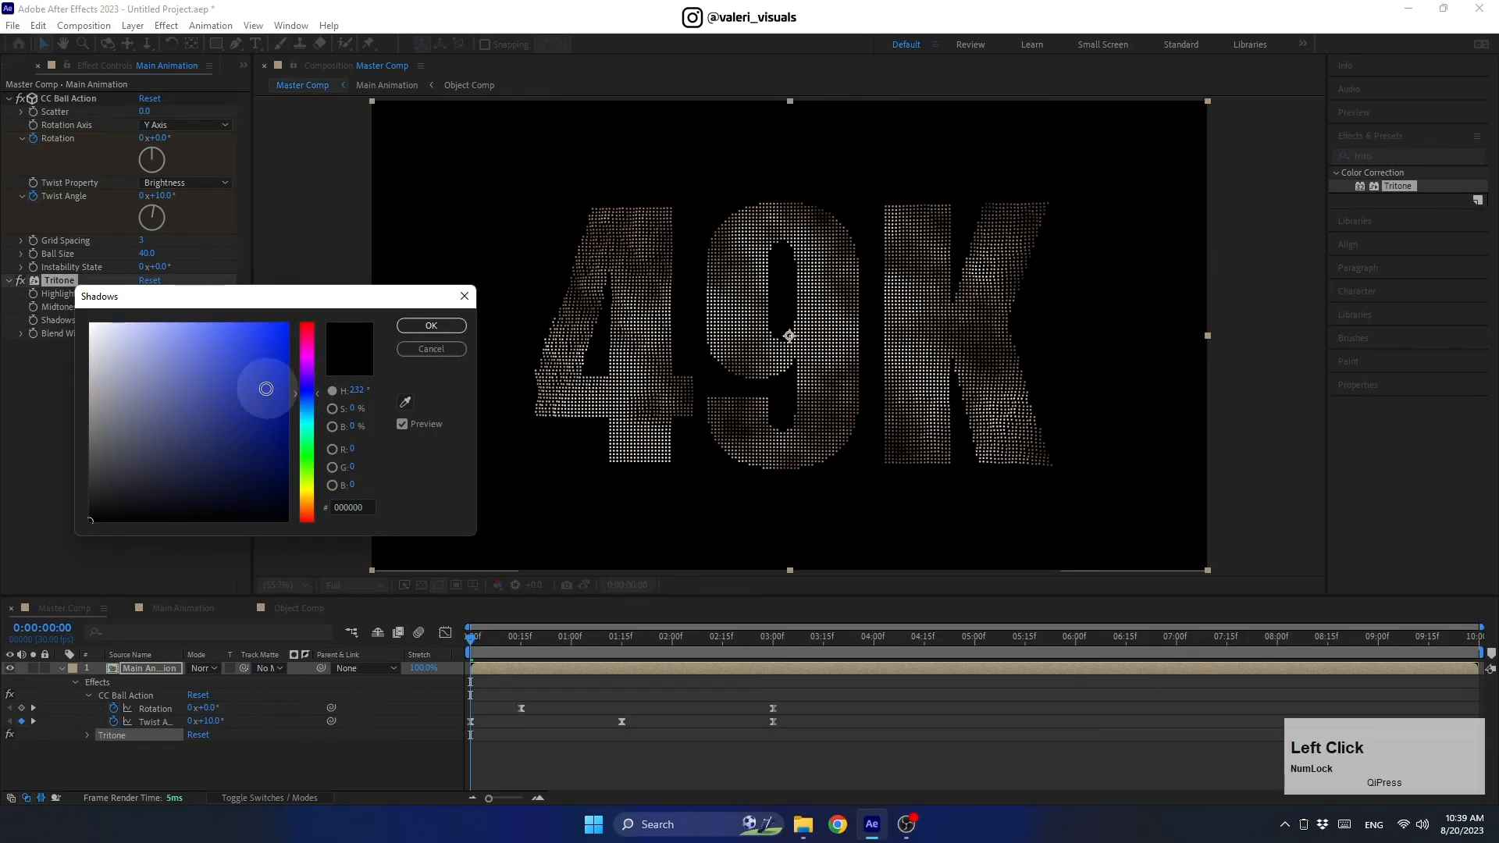
left_click(282, 428)
left_click(431, 325)
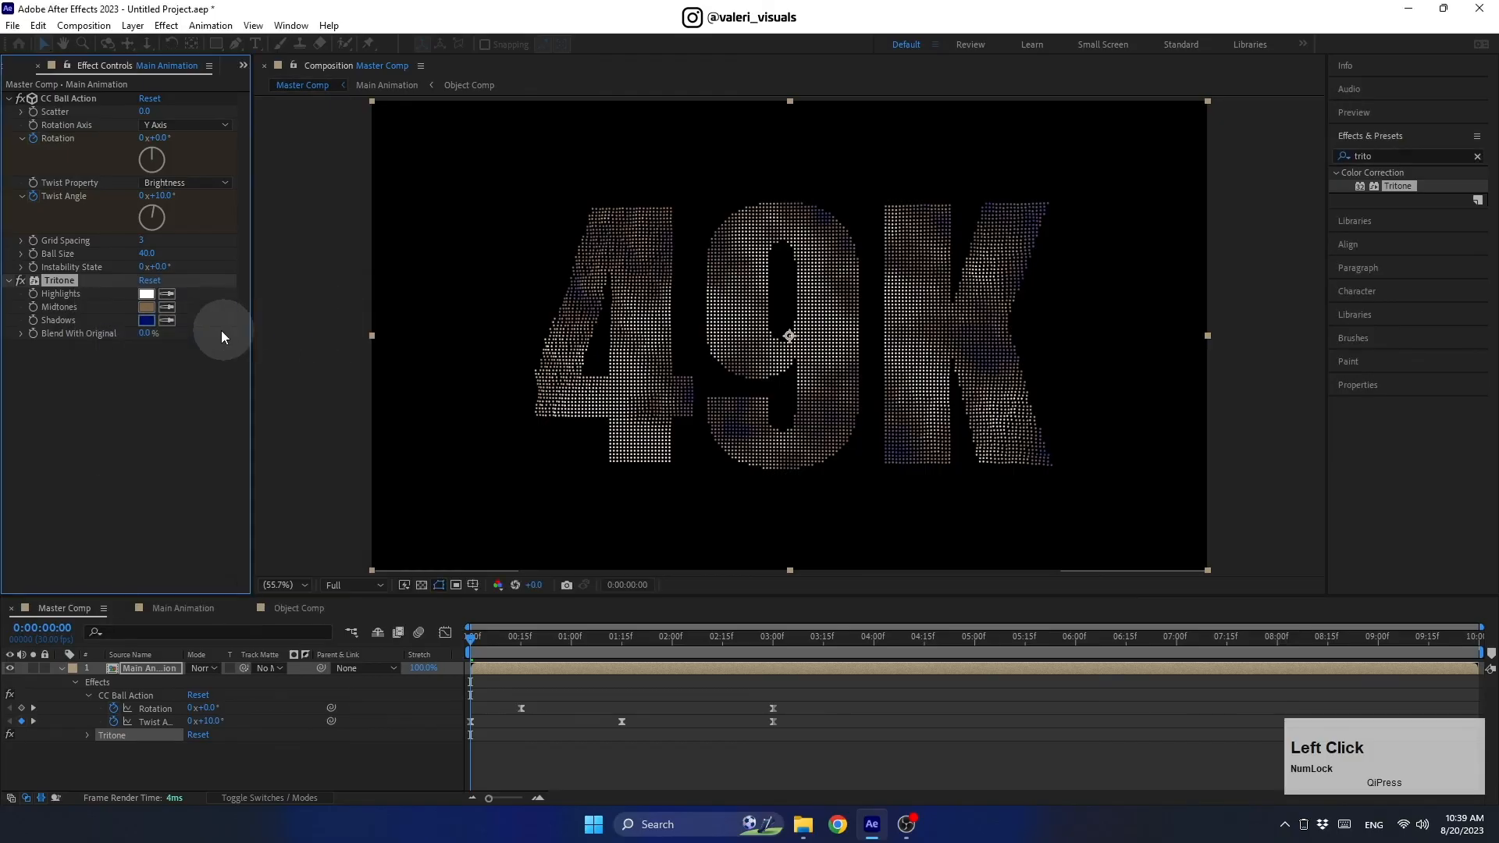
Set the Tritone Midtones color to bright blue 0090FF
left_click(146, 307)
left_click_drag(305, 423, 306, 408)
left_click_drag(245, 366, 324, 299)
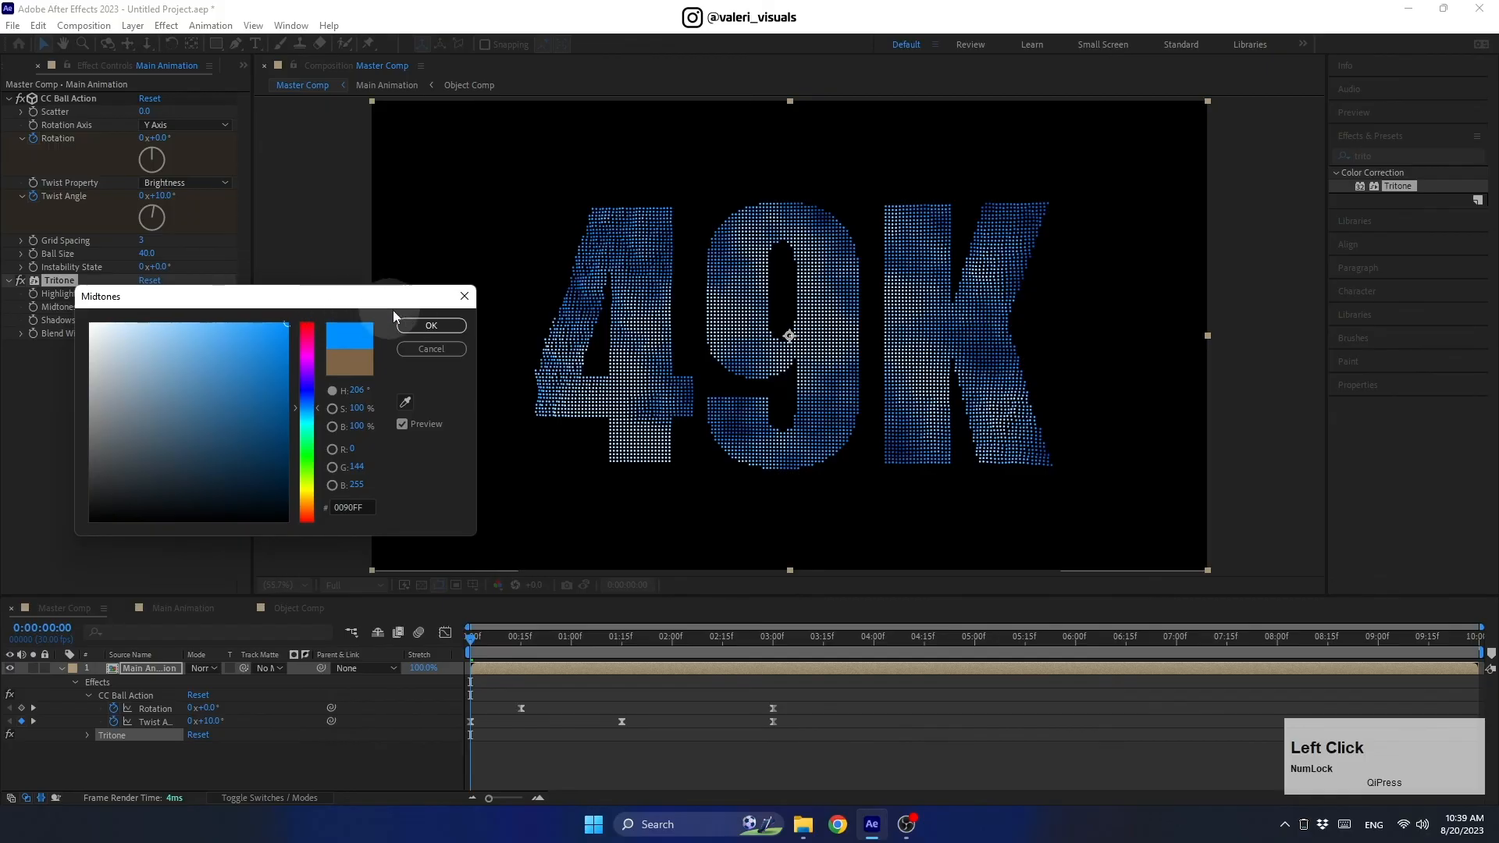
left_click(428, 324)
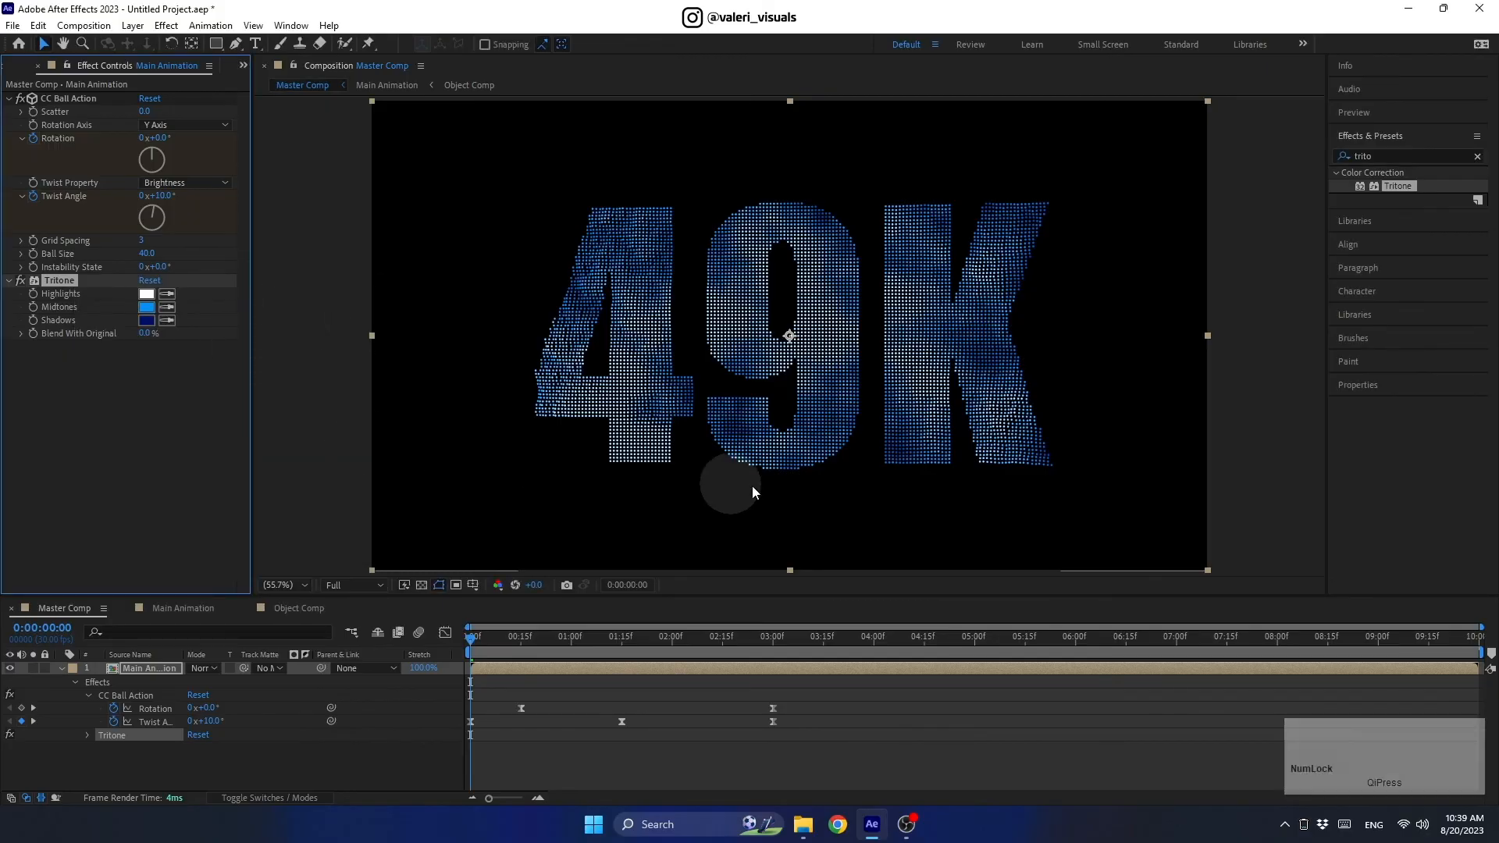
Find the stylizing Glow effect and apply it to the Main Animation layer
left_click(1341, 156)
type("g")
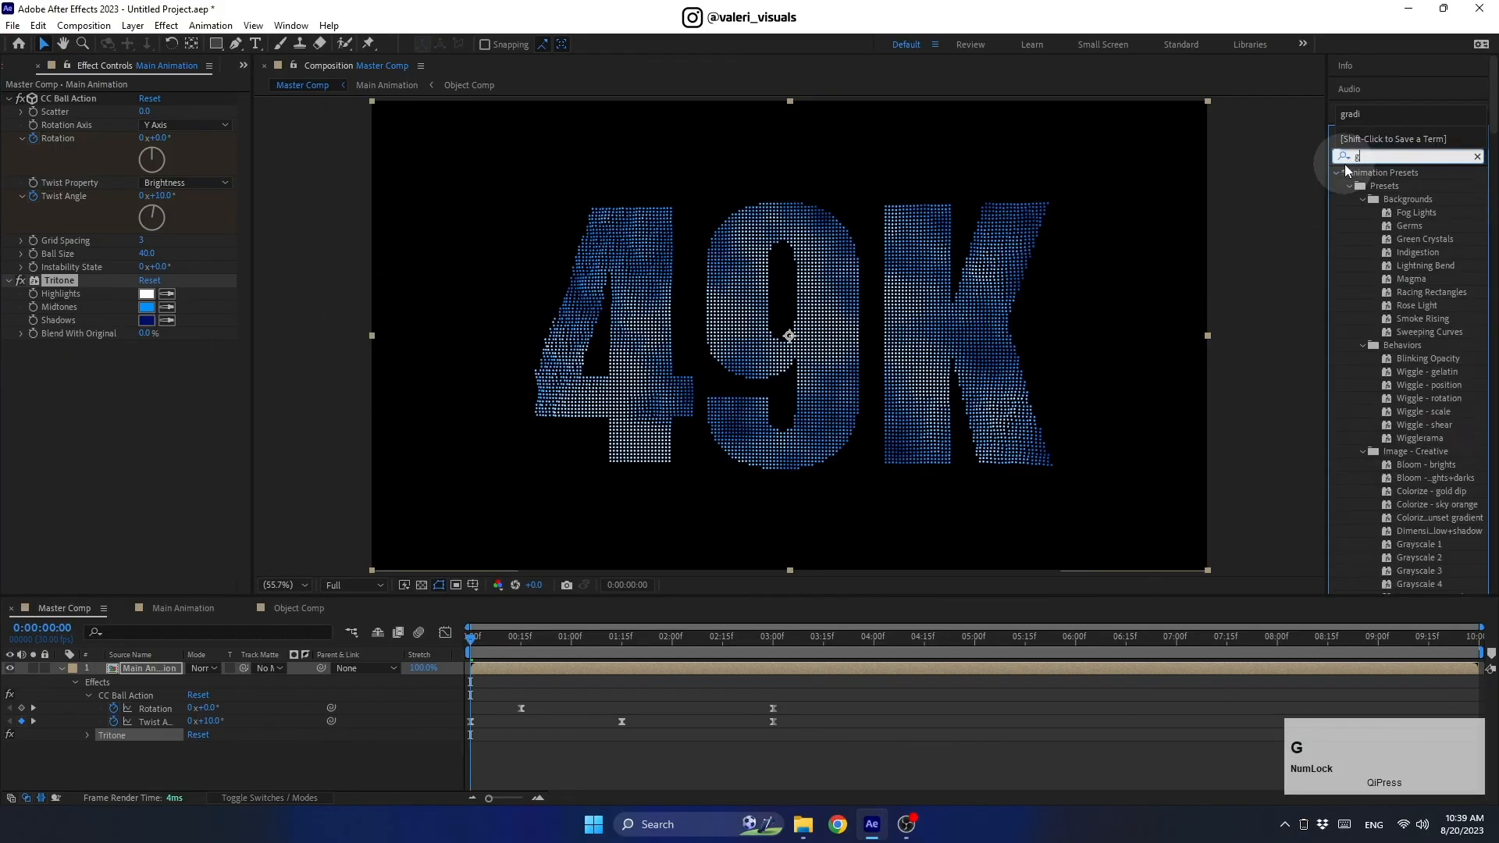
type("low")
left_click_drag(1407, 274, 985, 303)
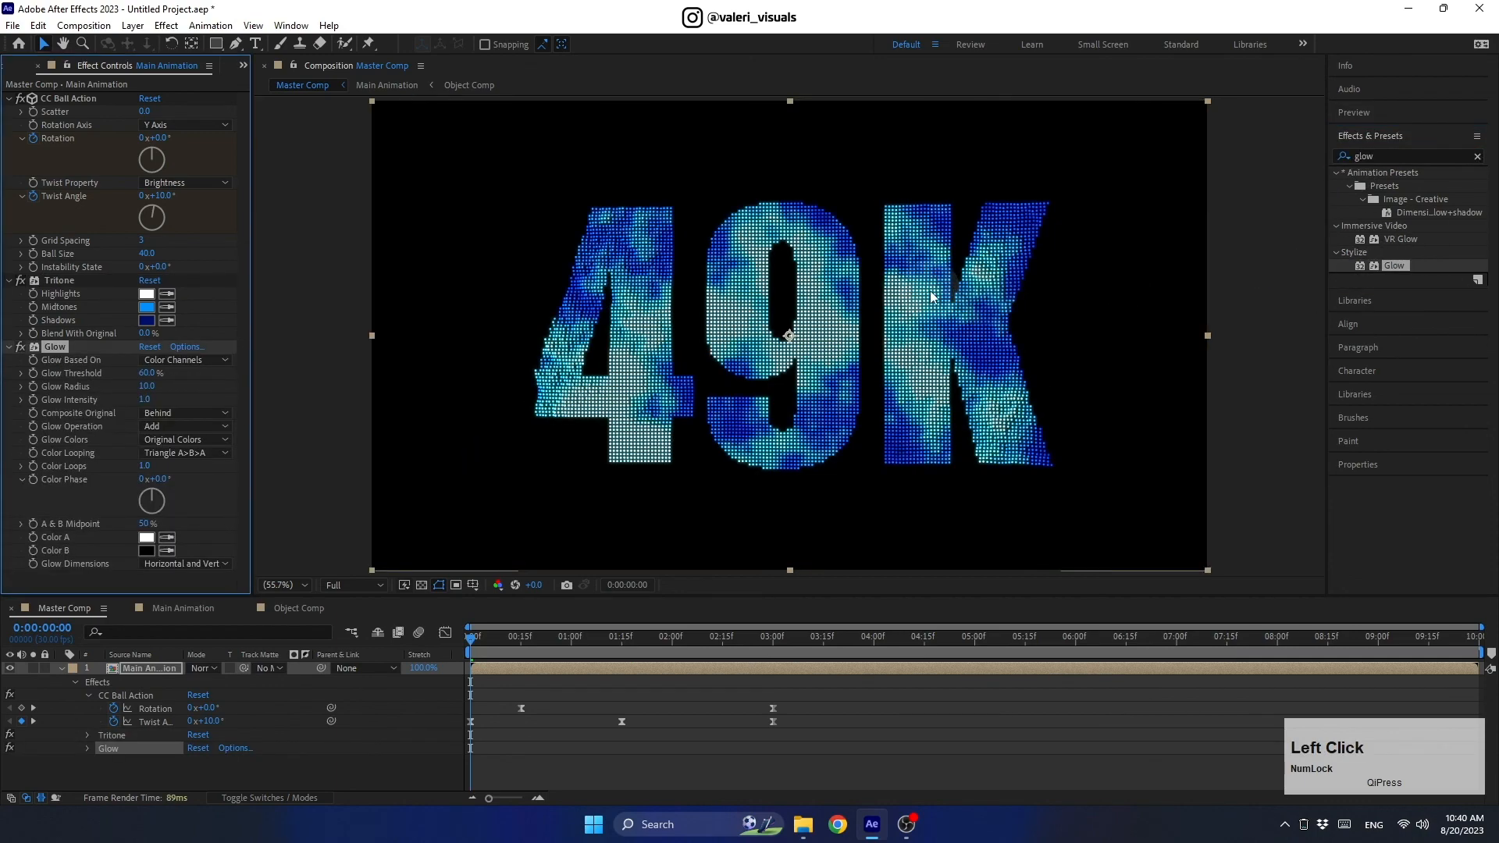
Set the Glow Radius to 0, compare the text with Glow off and on, and collapse and deselect the layer
scroll(612, 283, "up", 2)
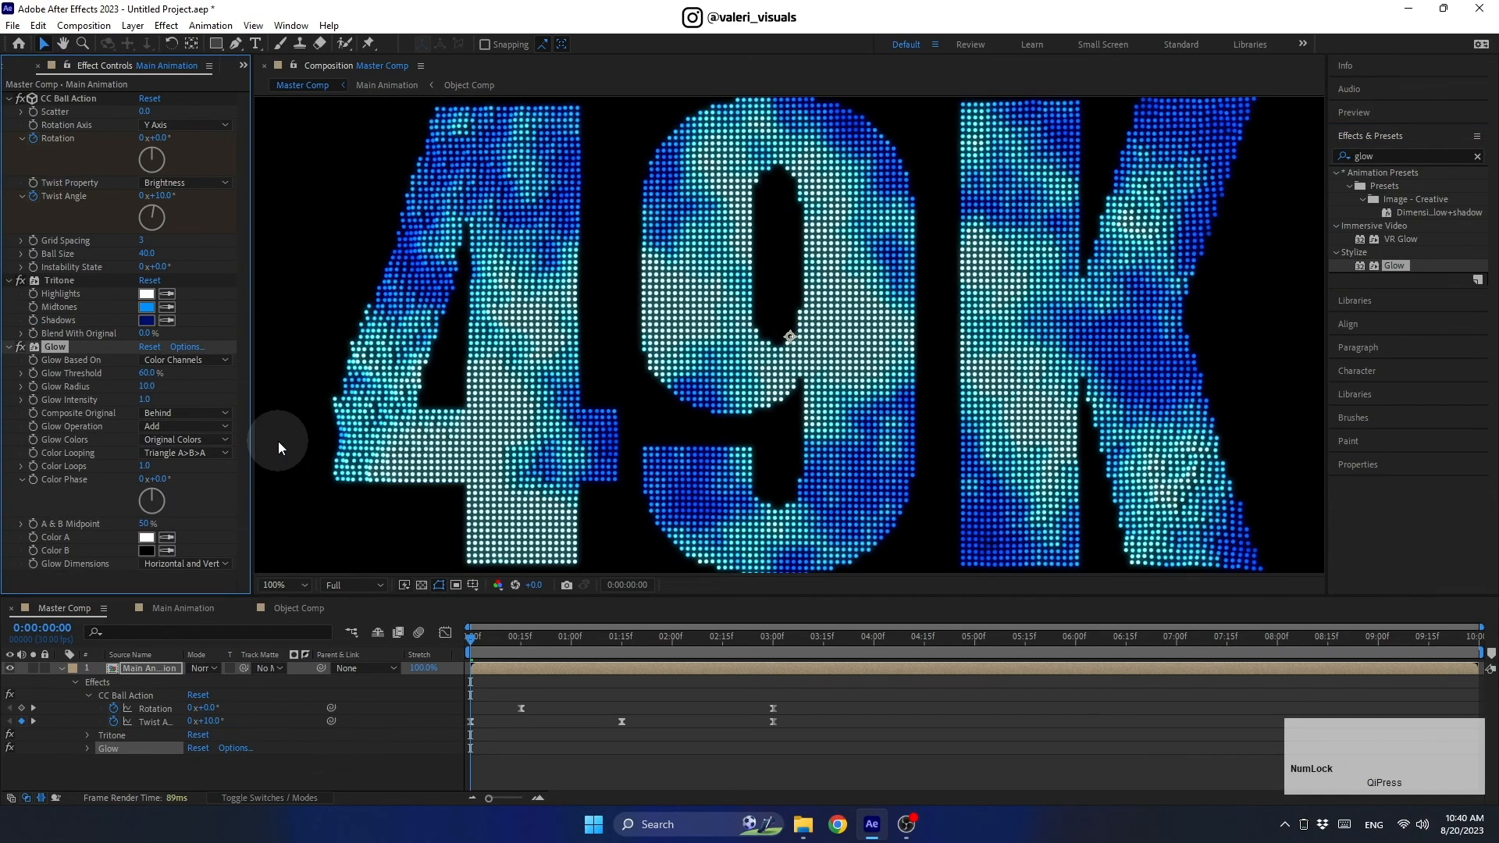
left_click(241, 446)
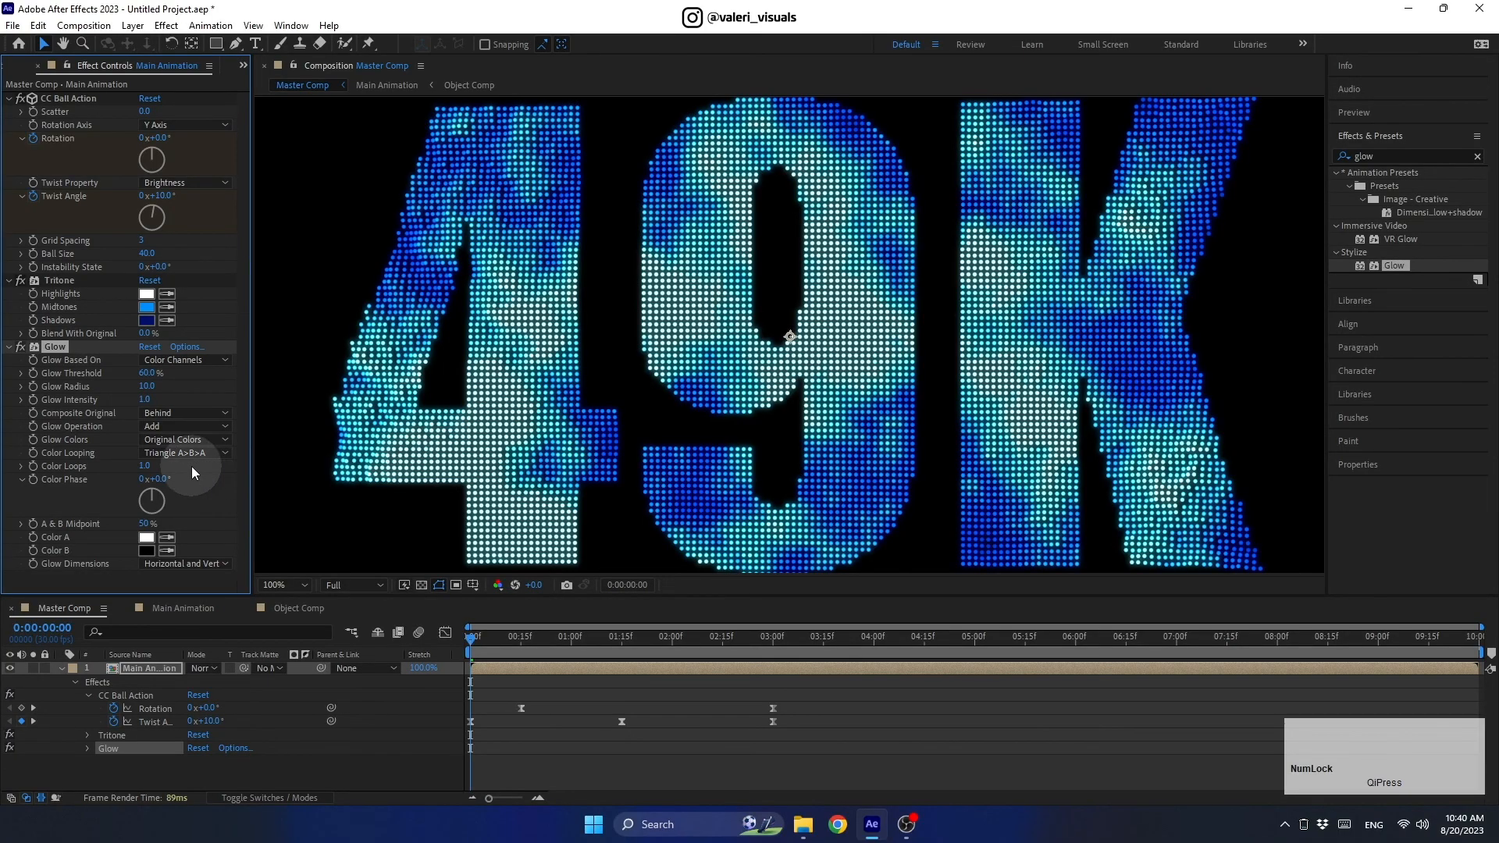
left_click_drag(135, 384, 71, 386)
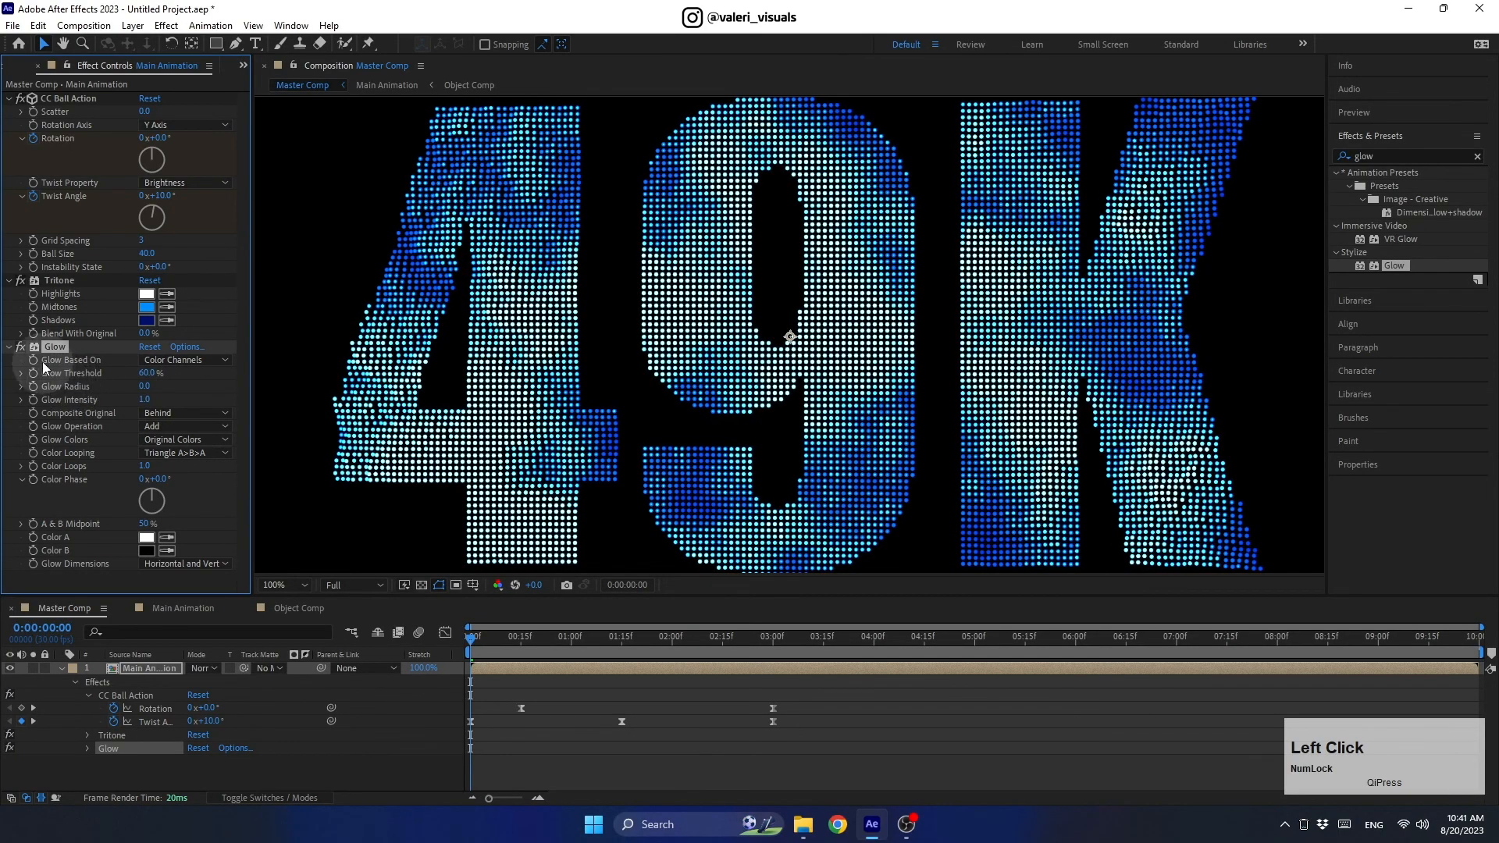
left_click(20, 346)
left_click(21, 347)
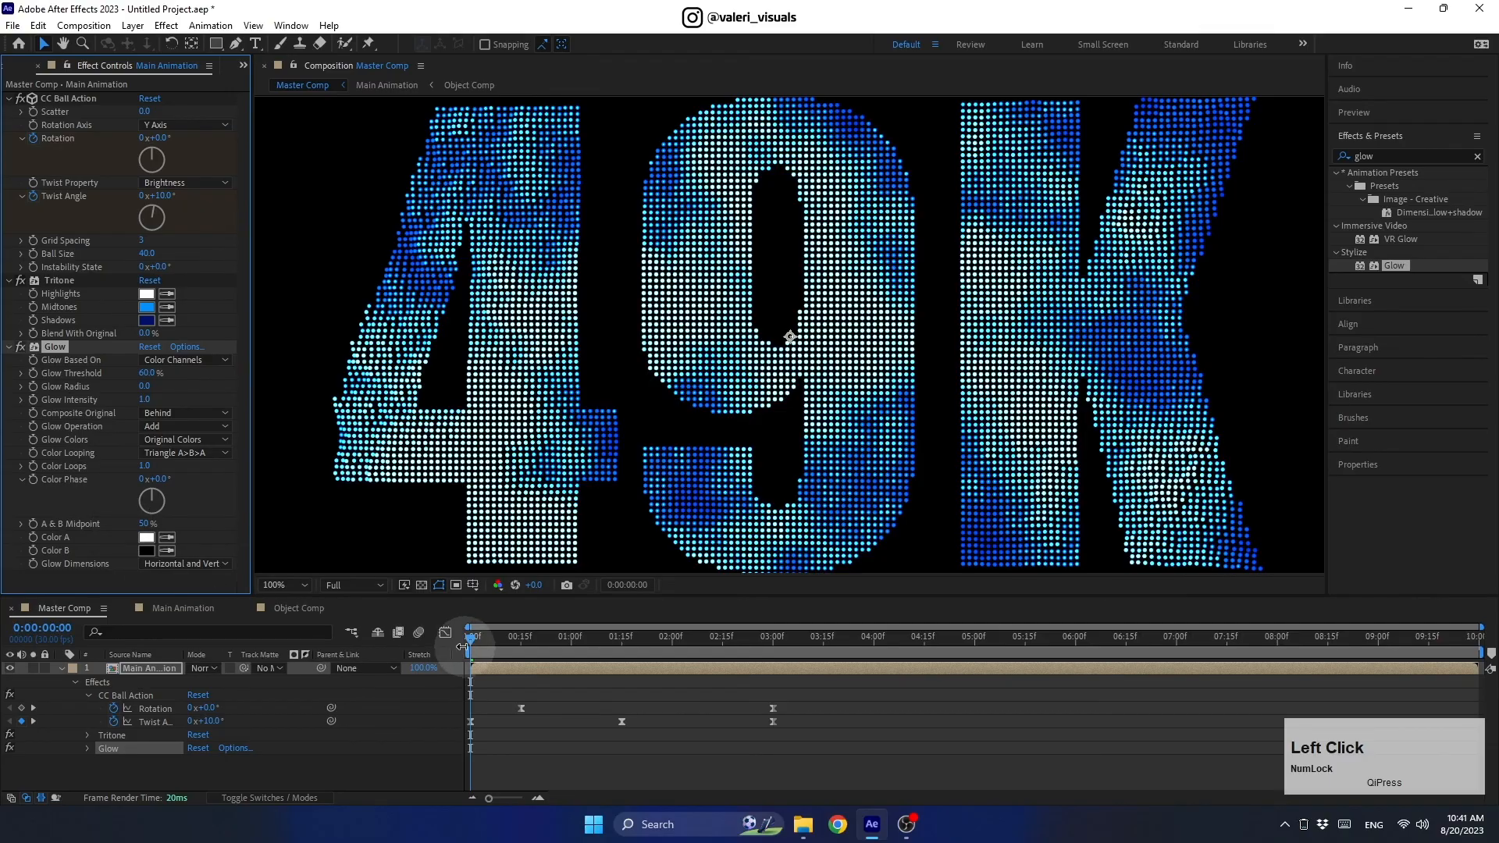
left_click_drag(478, 645, 391, 648)
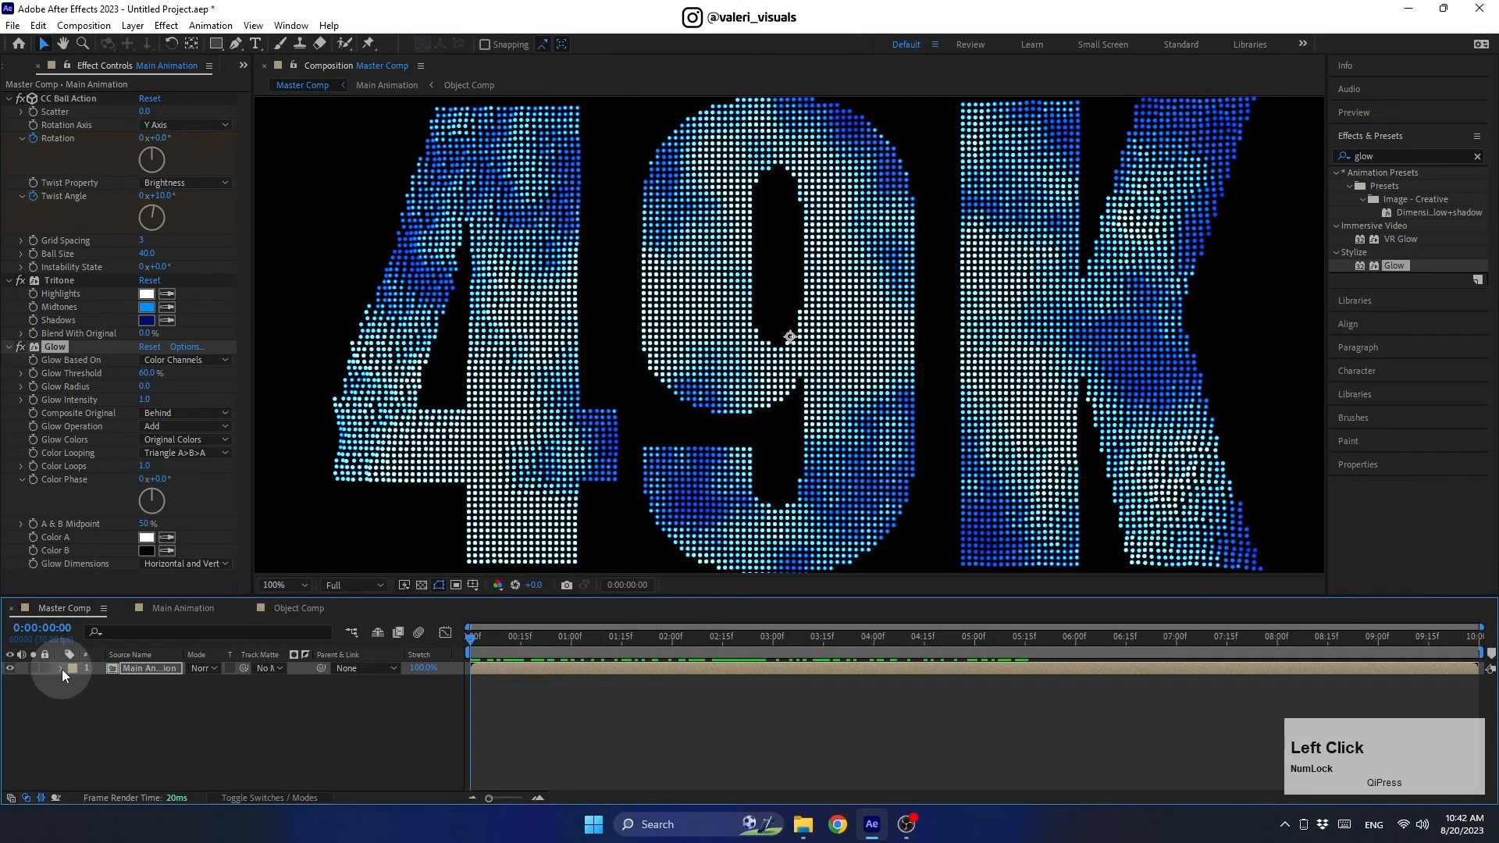
left_click(125, 719)
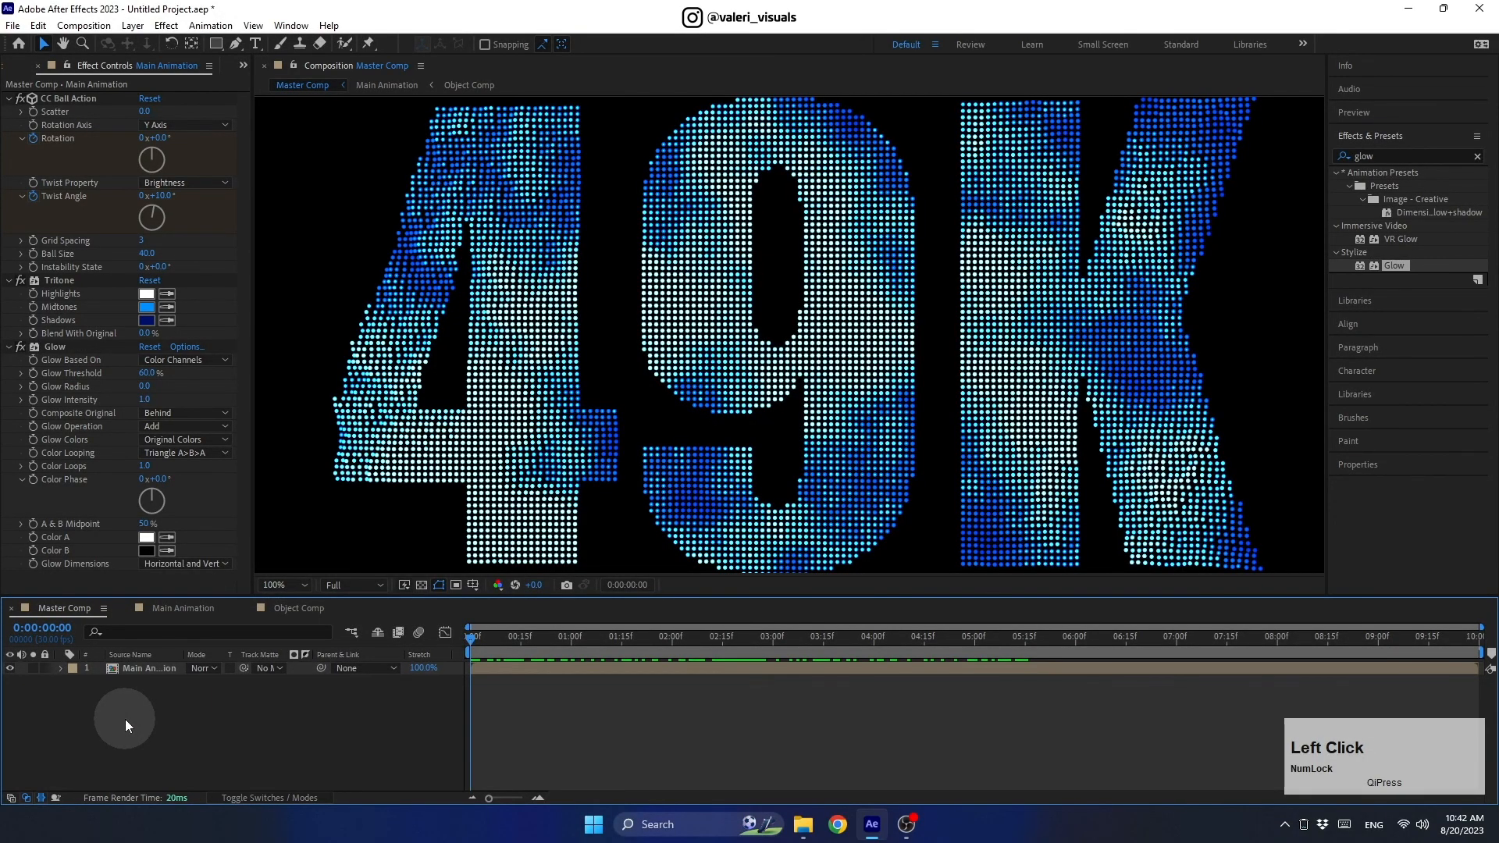
Add a two-node camera with the 15mm preset to Master Comp
right_click(158, 719)
mouse_move(291, 539)
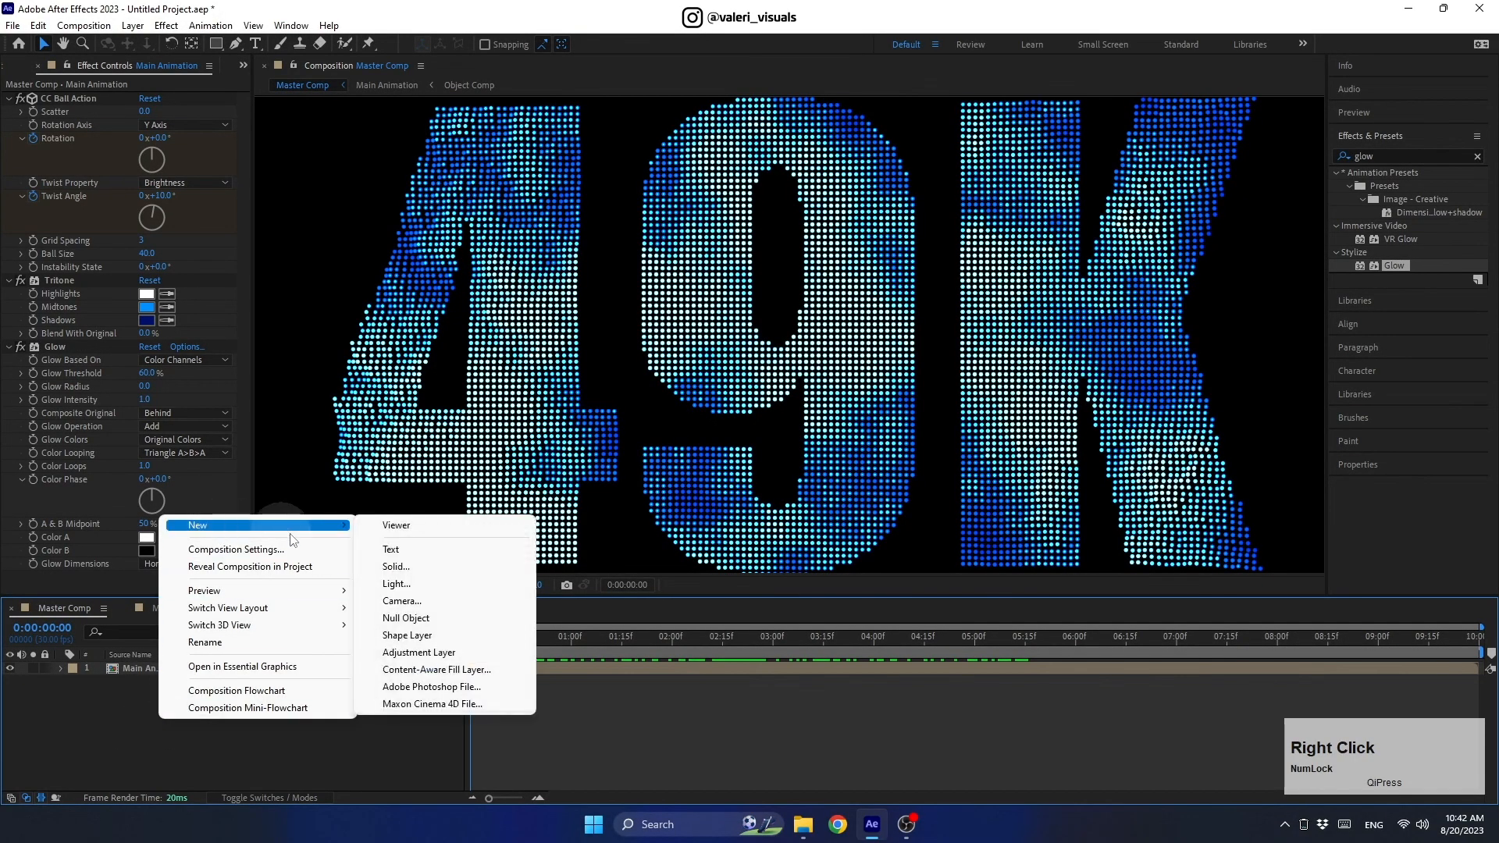
left_click(400, 600)
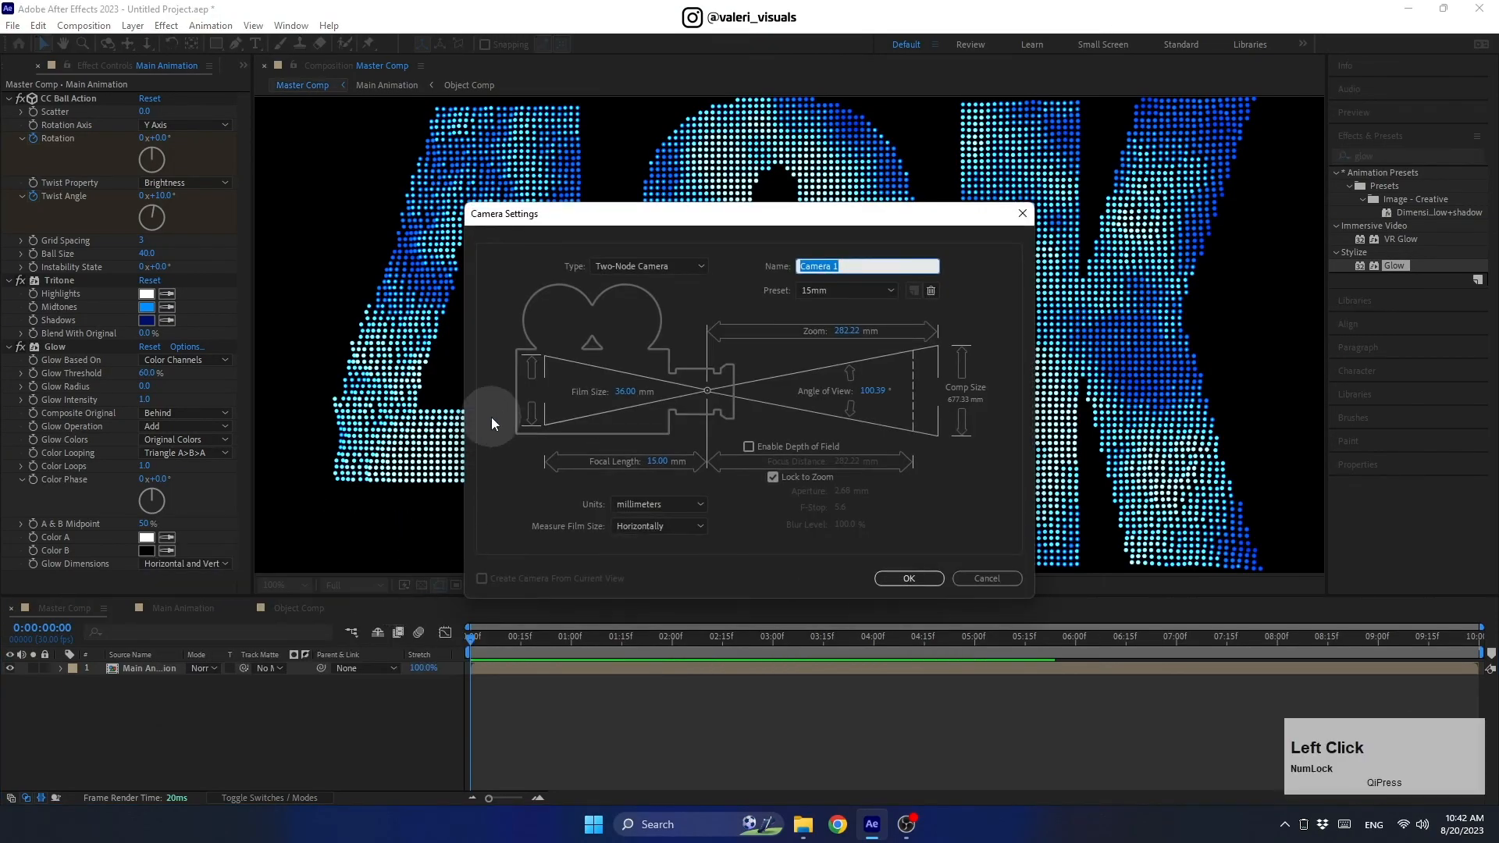
left_click(617, 267)
left_click(620, 302)
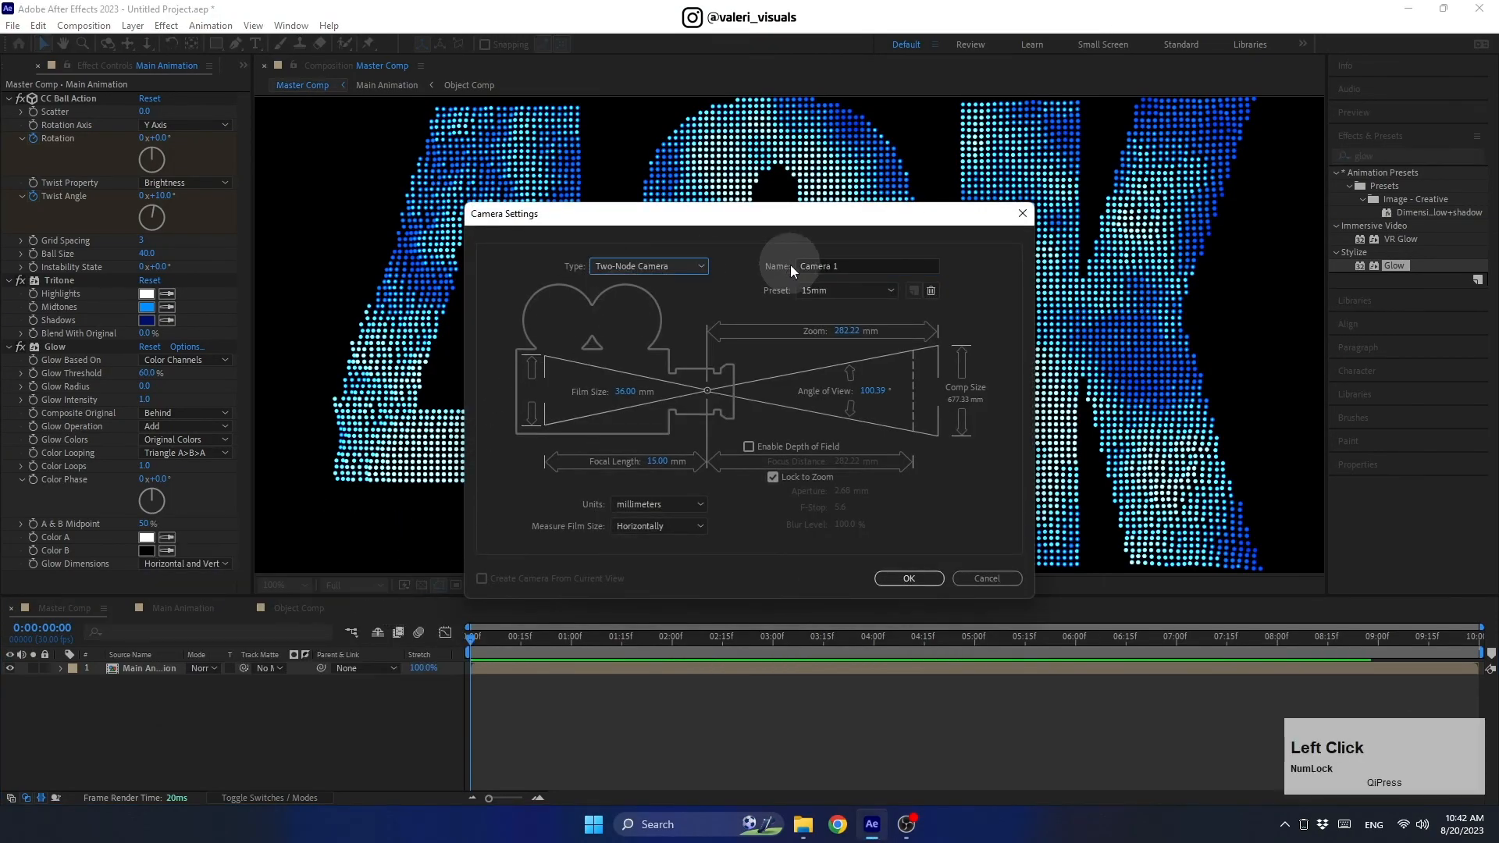
left_click(816, 292)
left_click(823, 327)
left_click(898, 577)
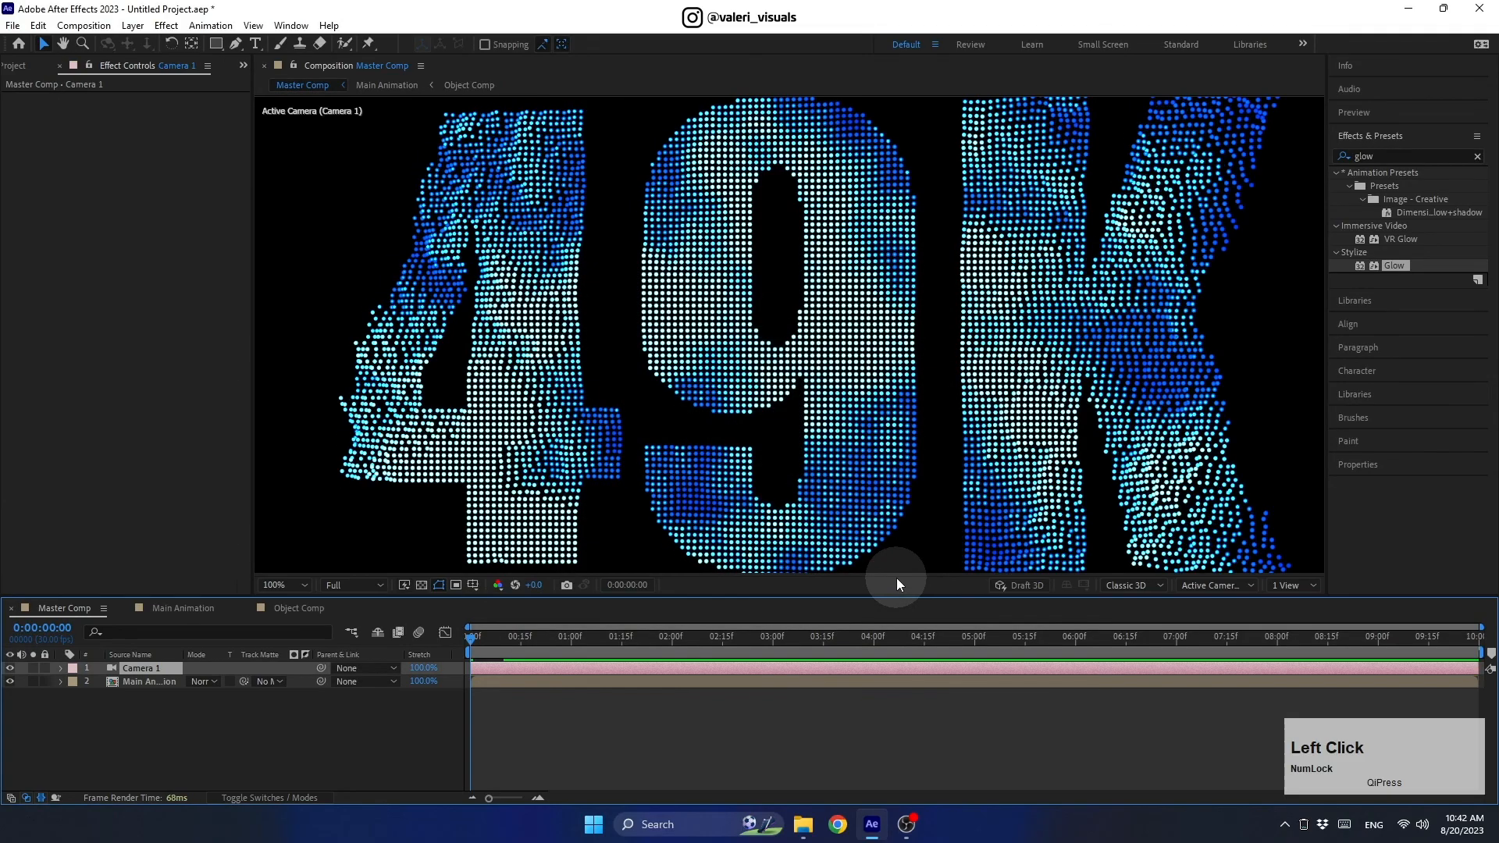
Fit the composition in the viewer, set Camera 1's Position to 1196, 731, -520, and scrub to 0:00:04:20 to check the angle
left_click(306, 589)
left_click(306, 306)
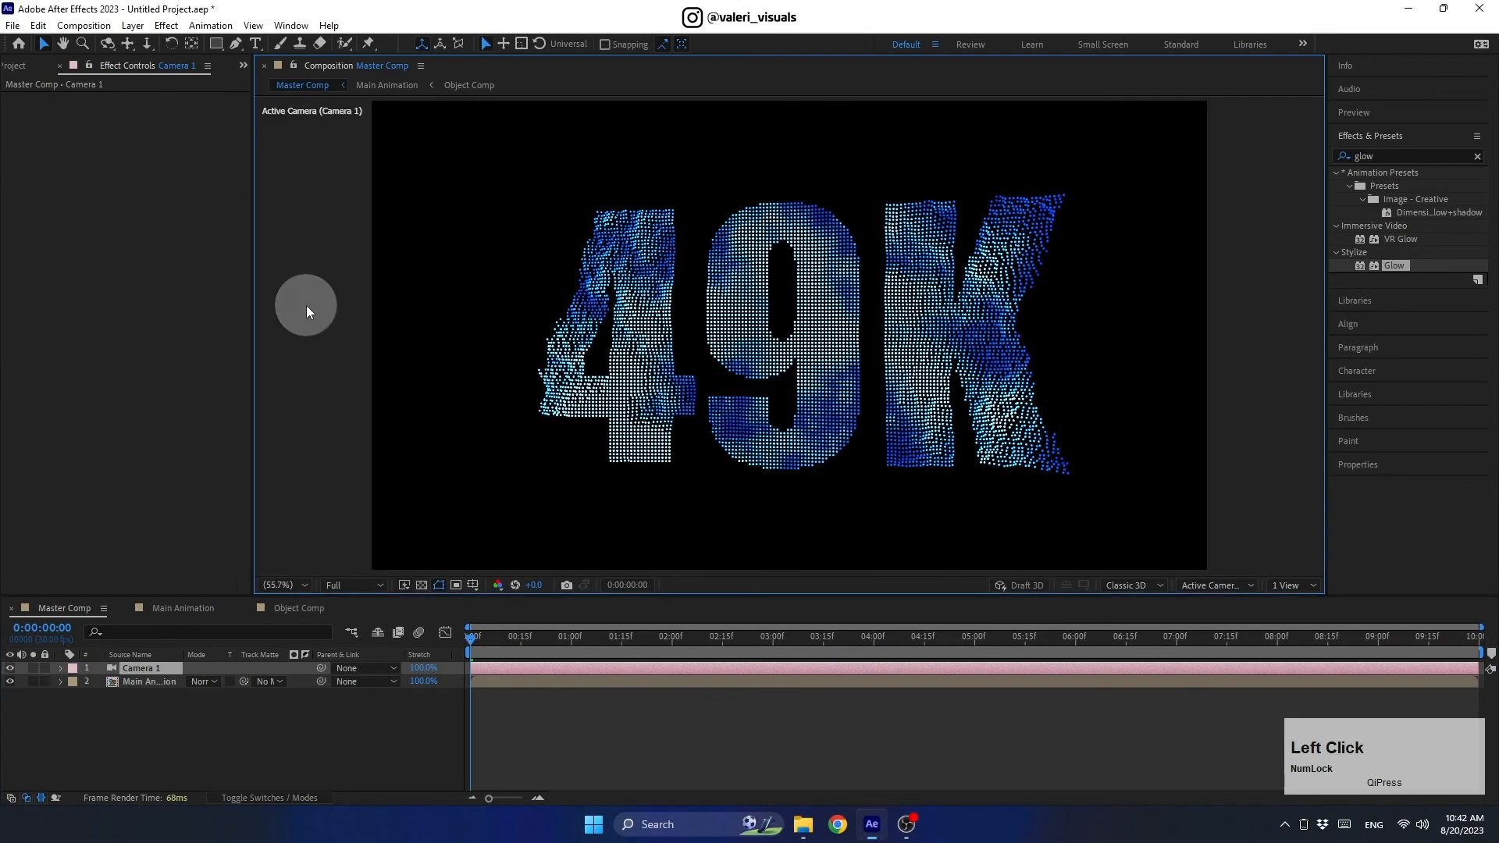
left_click(148, 663)
key("p")
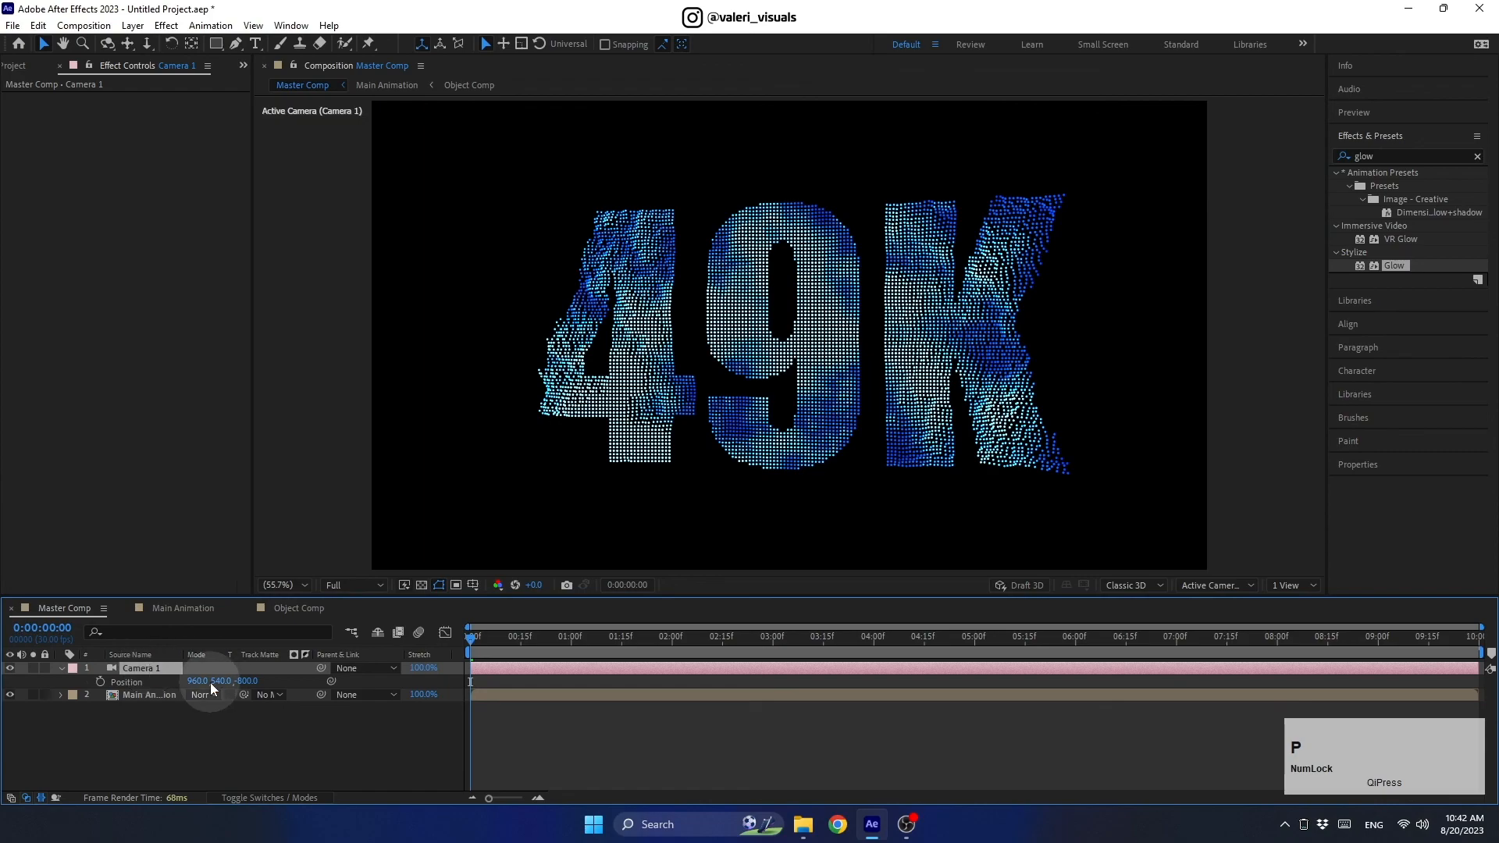
mouse_move(211, 680)
left_mouse_down()
mouse_move(415, 686)
mouse_move(174, 681)
mouse_move(234, 686)
left_mouse_up()
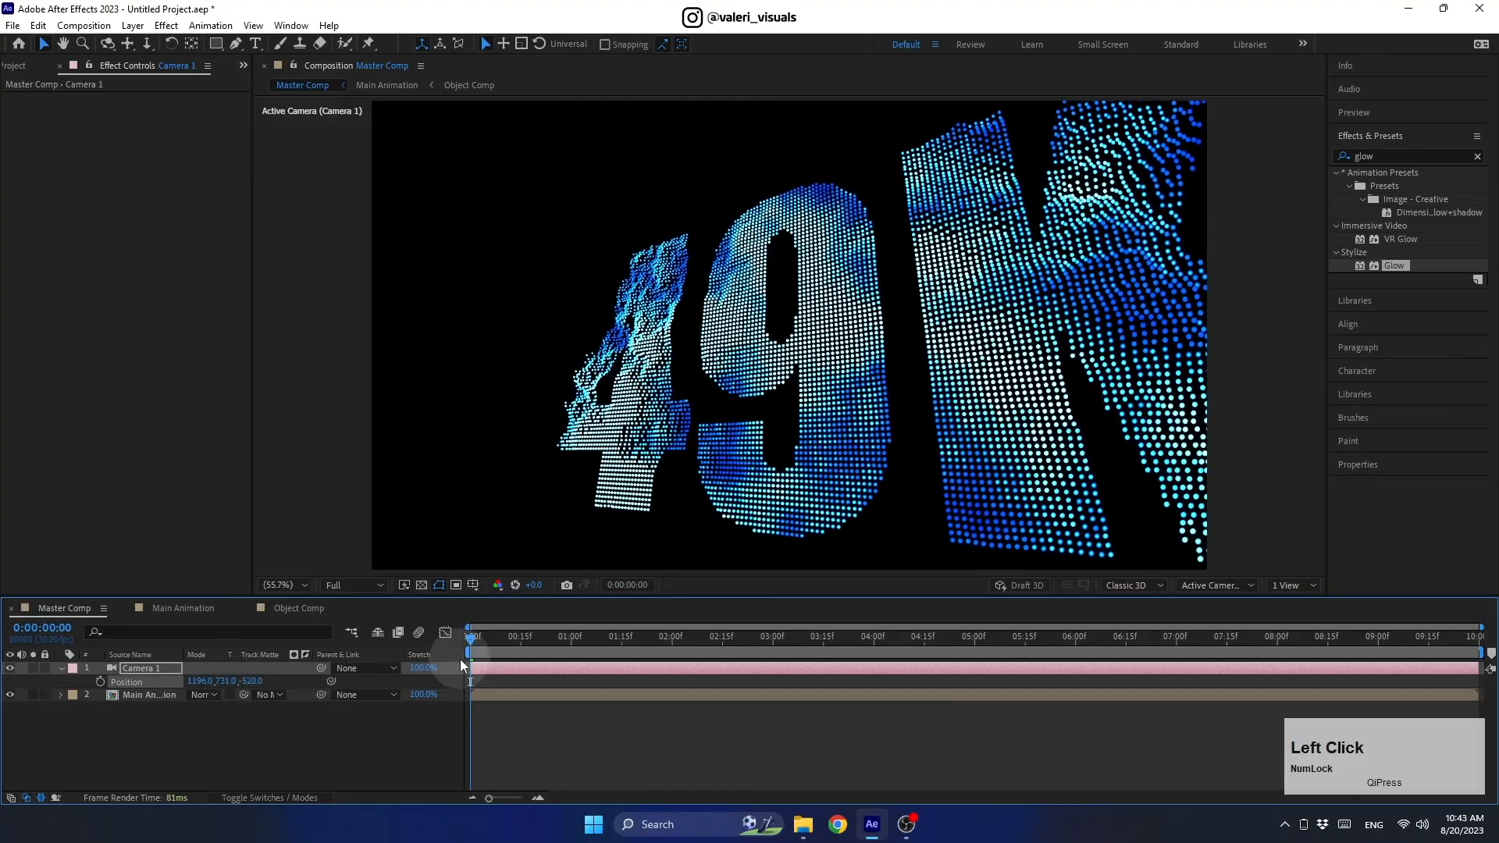
left_click_drag(470, 637, 941, 668)
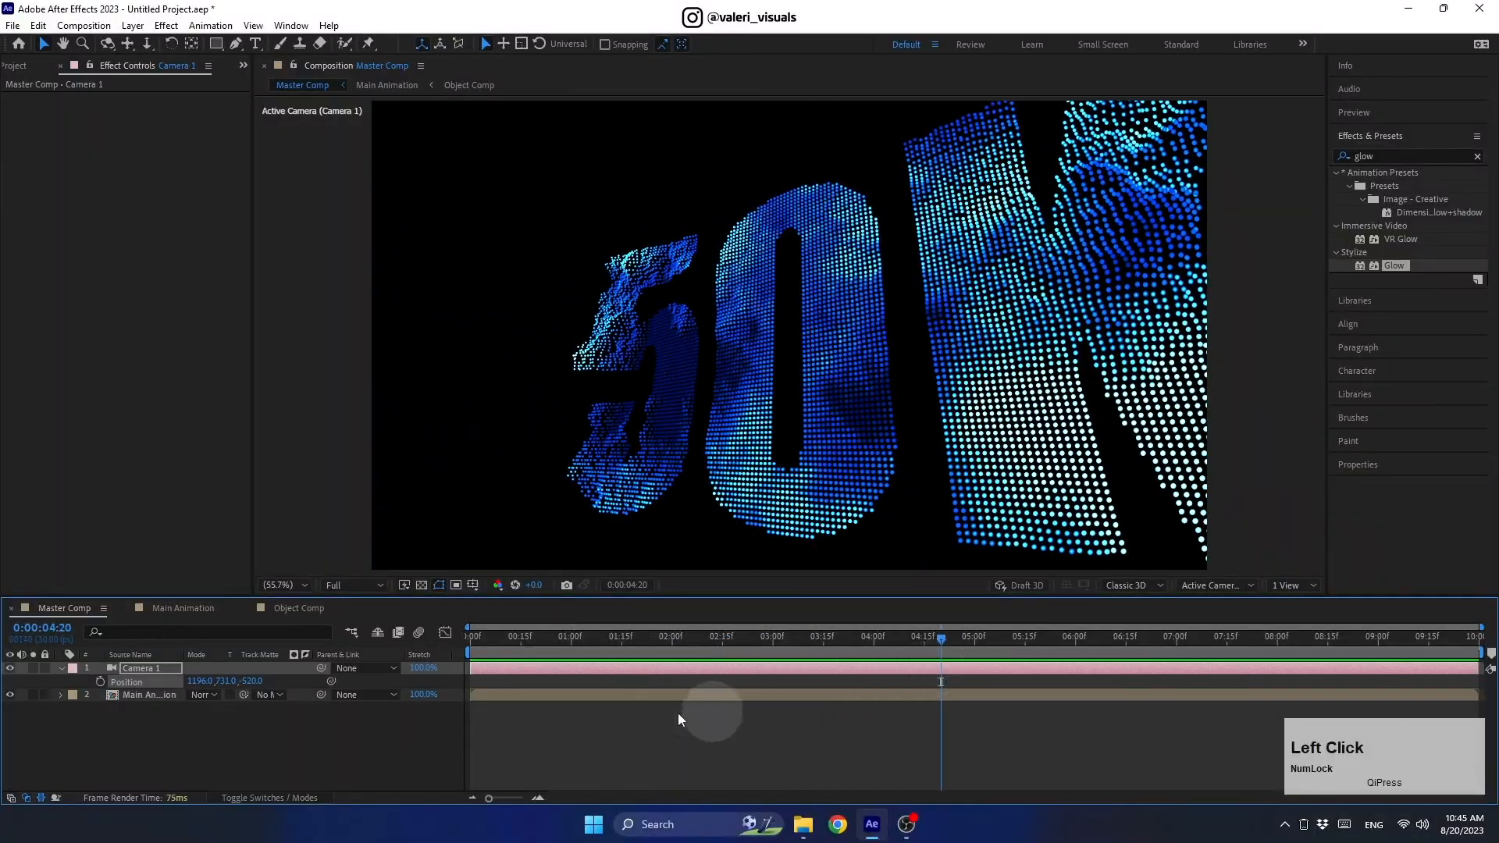
left_click(63, 669)
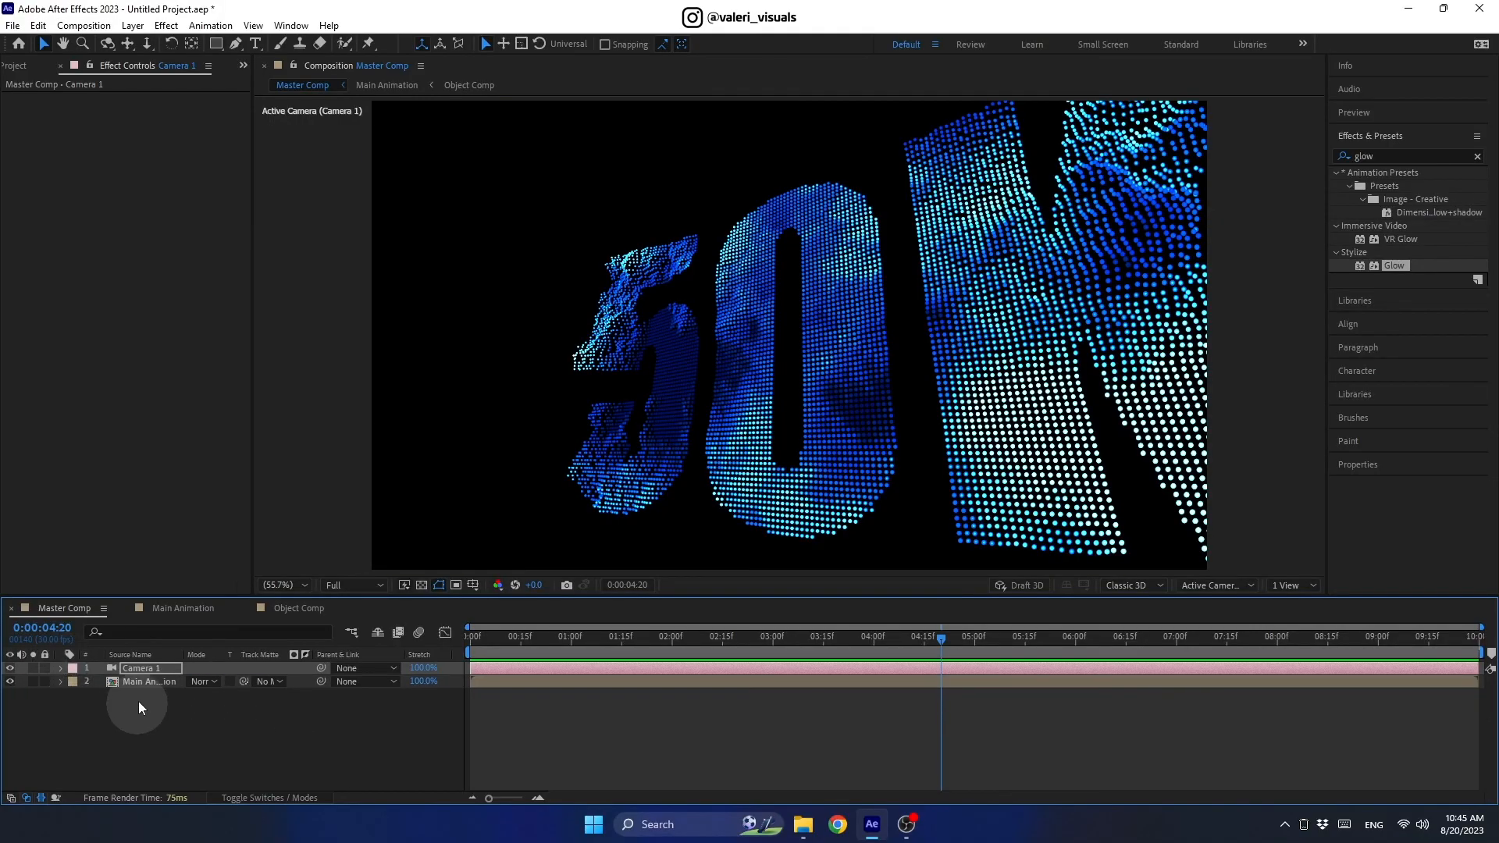
Hide the 50K and 49K text layers in Object Comp and import valeri Visuals Logo 2023.png above them
left_click(289, 606)
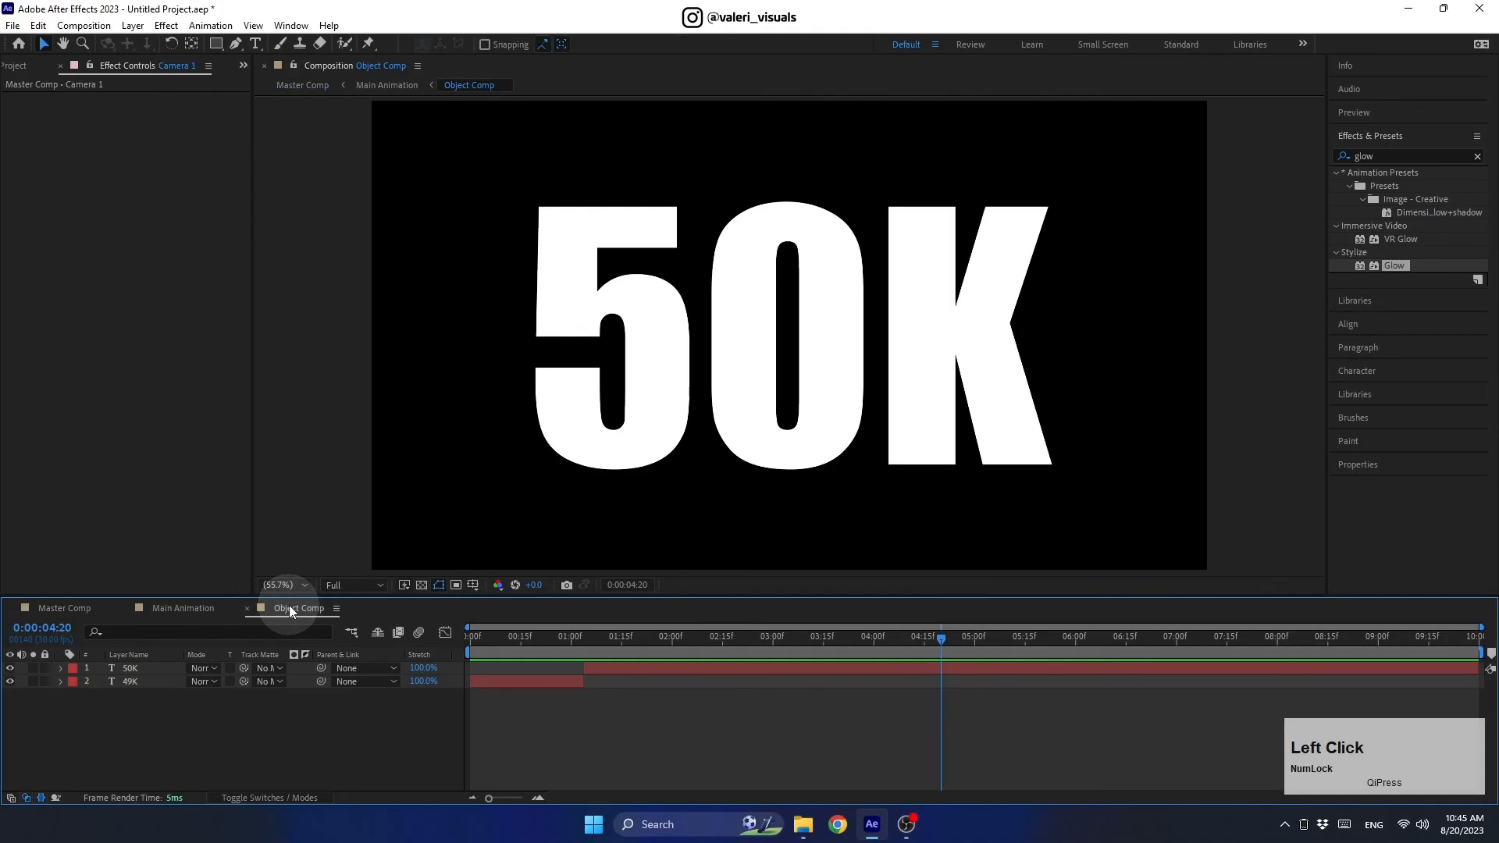
left_click_drag(9, 667, 9, 681)
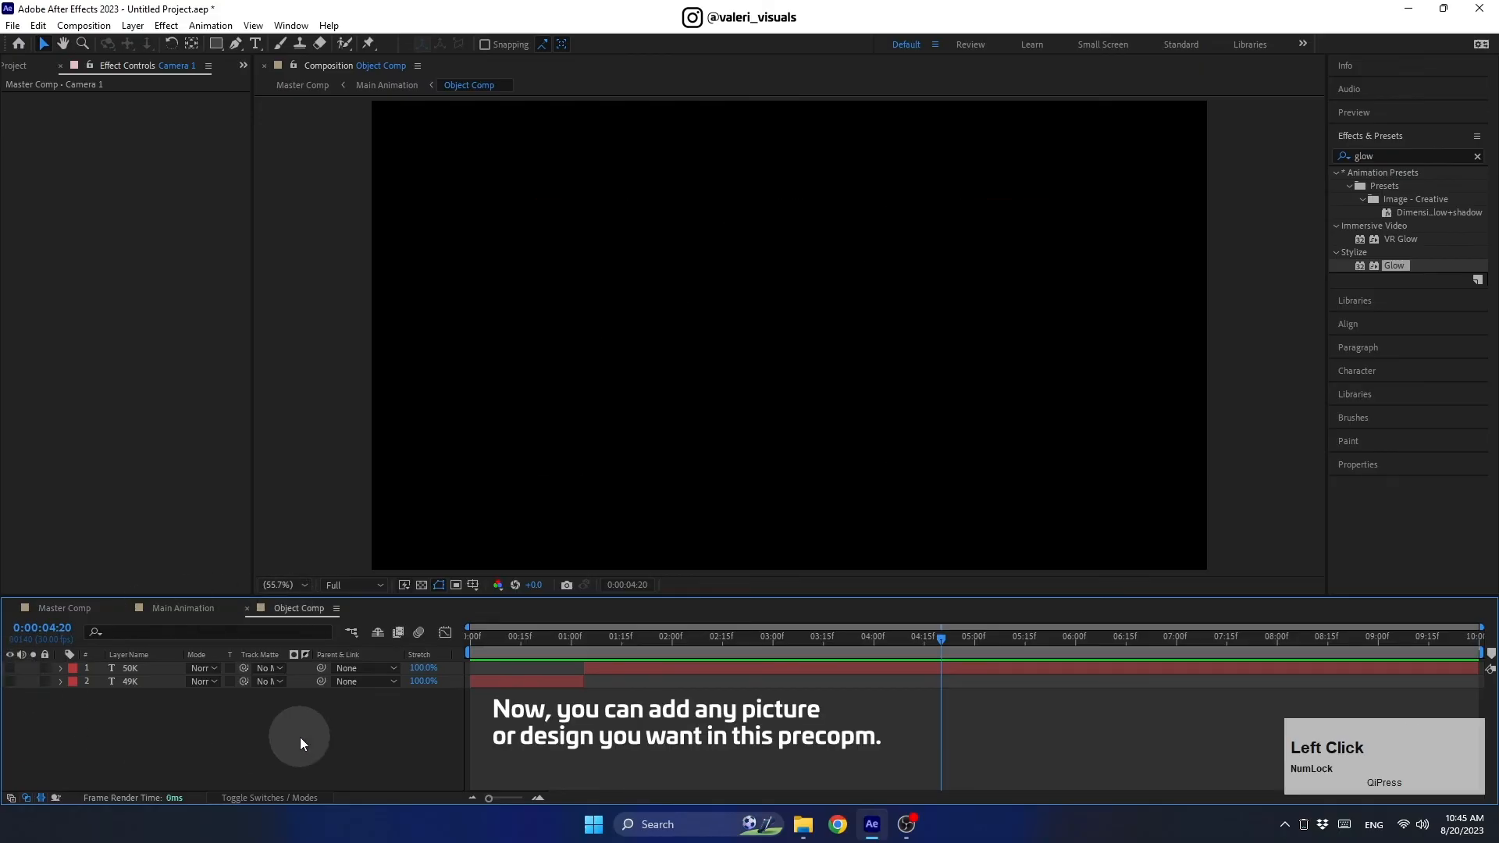
left_click(817, 799)
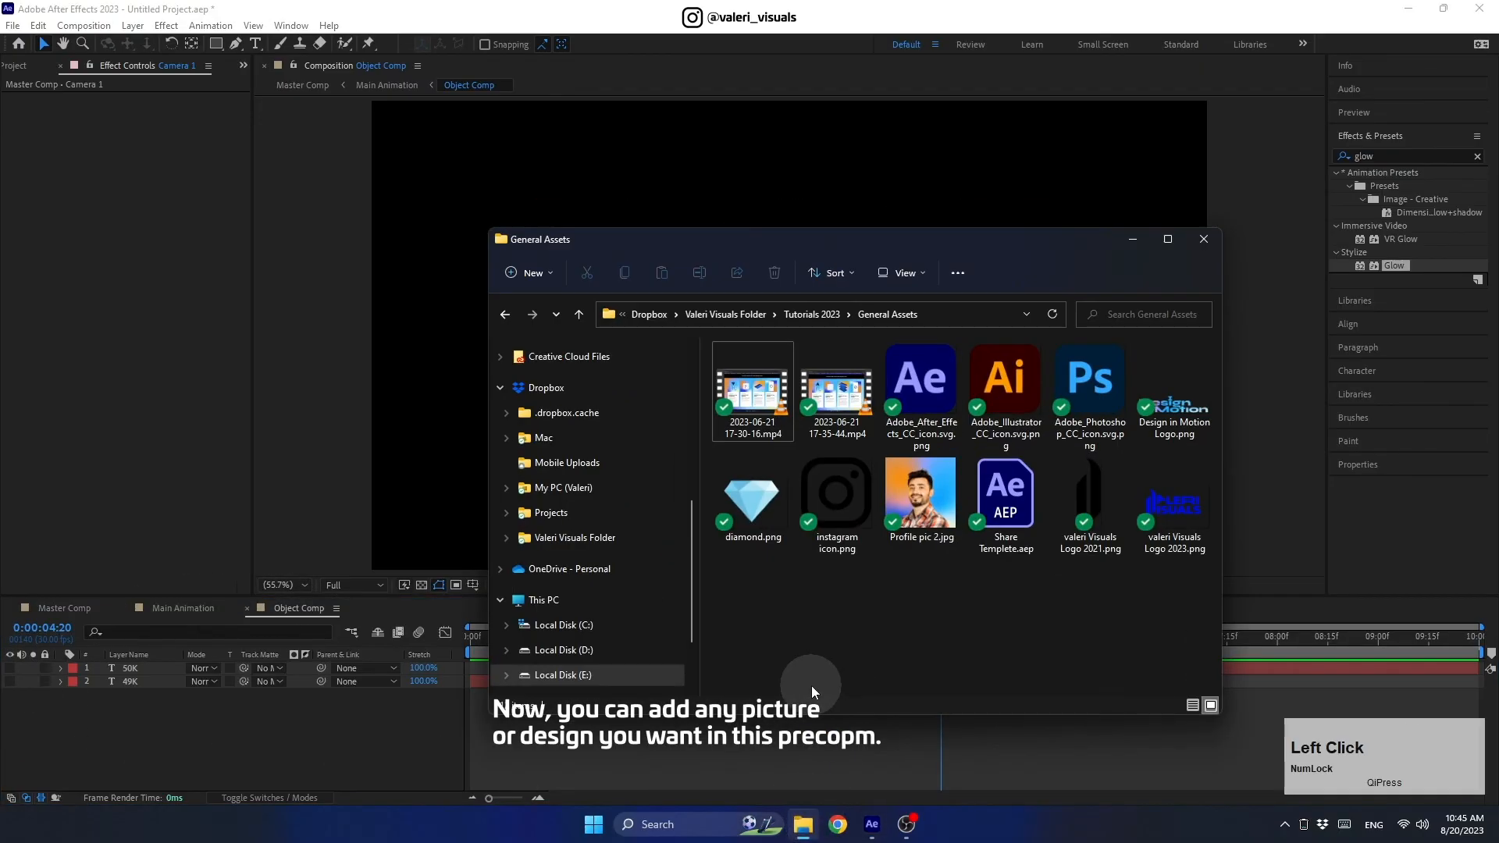
left_click_drag(1175, 503, 289, 710)
Set the logo layer's Scale to 150%
key("s")
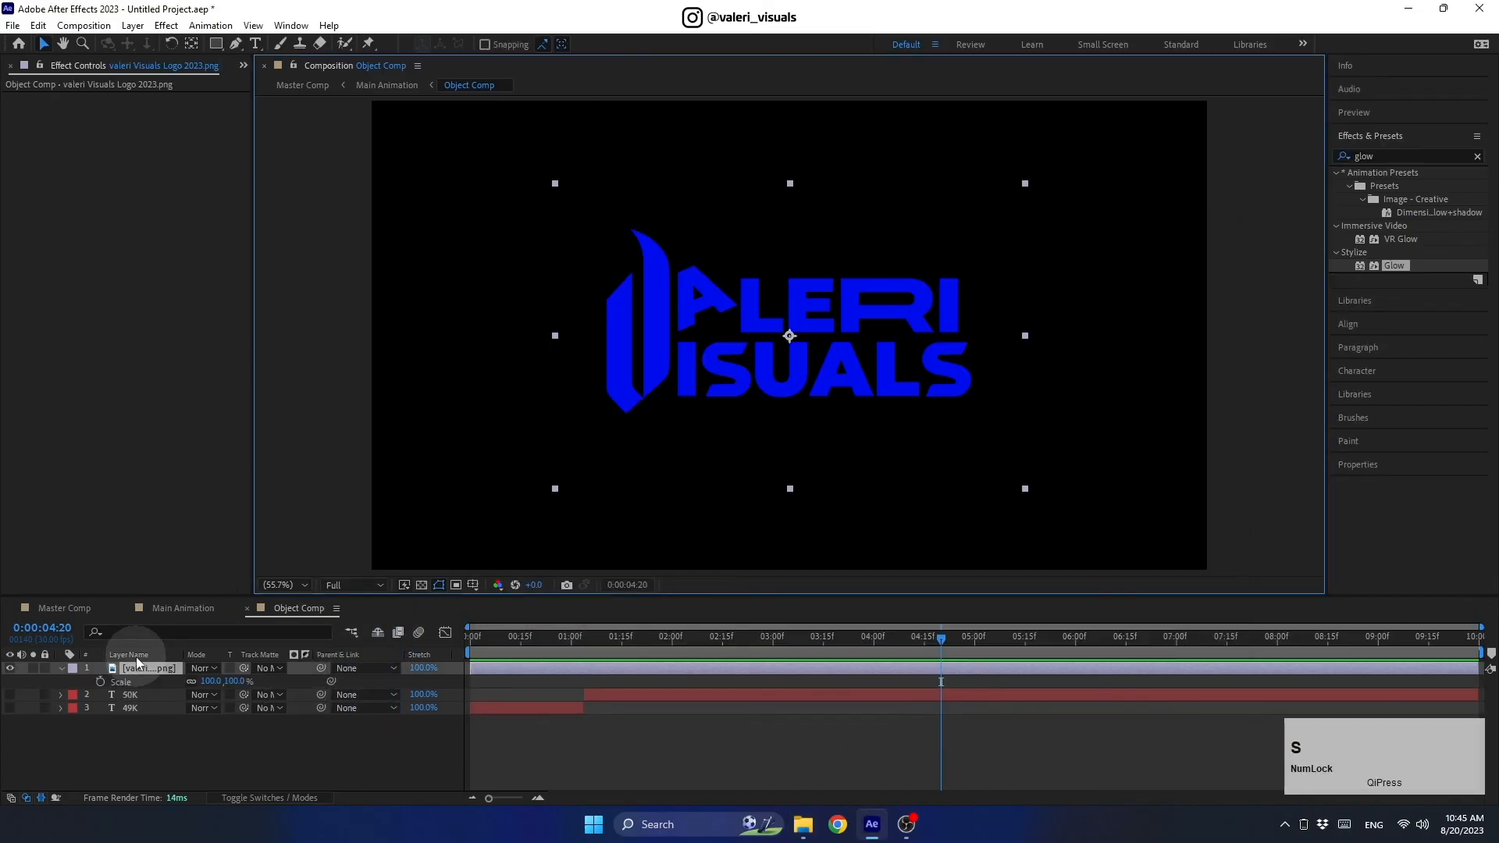
left_click(211, 682)
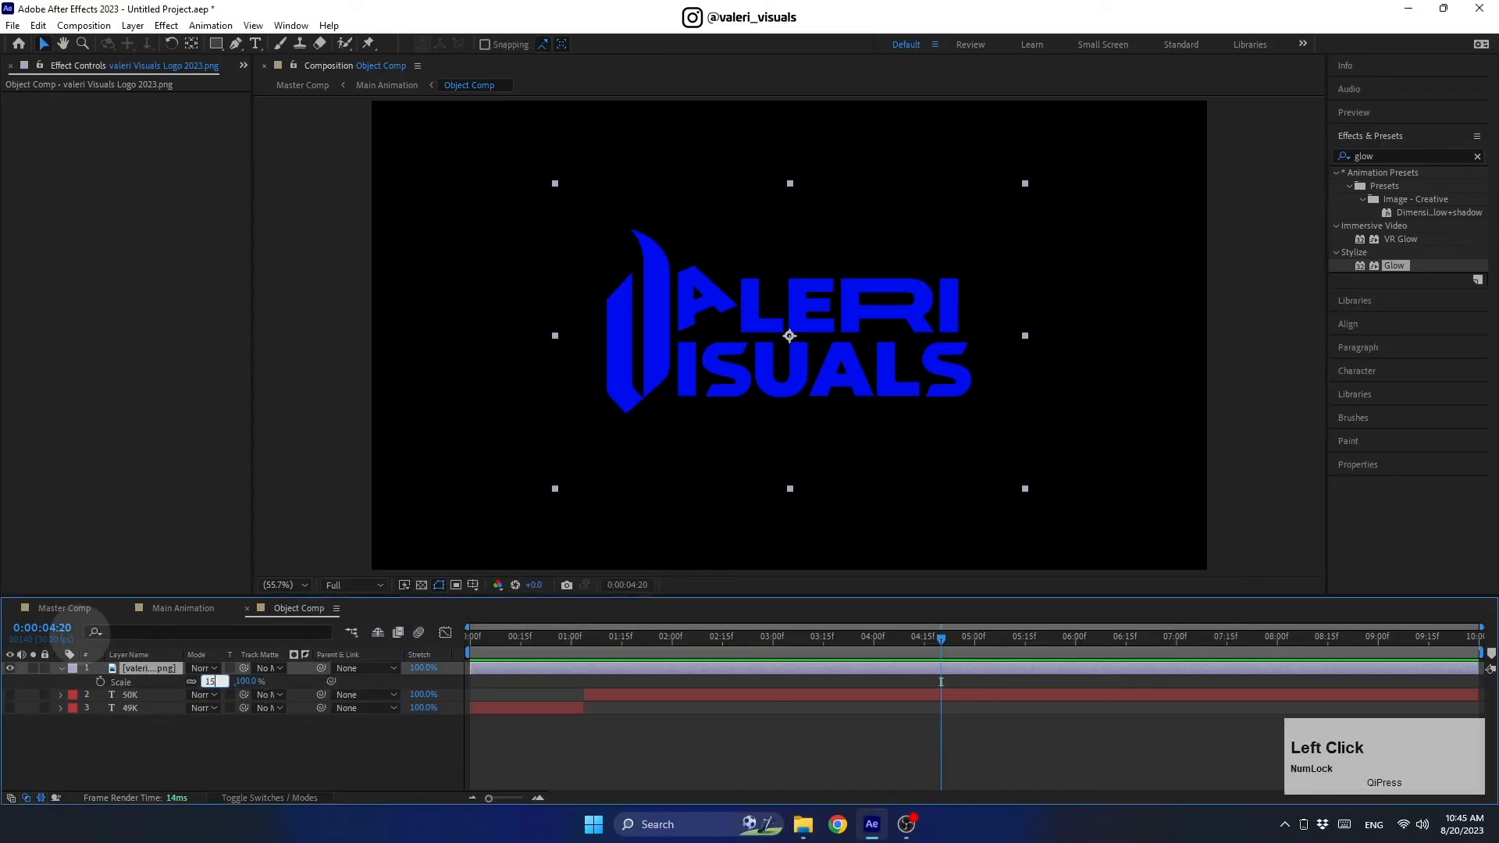
key("Return")
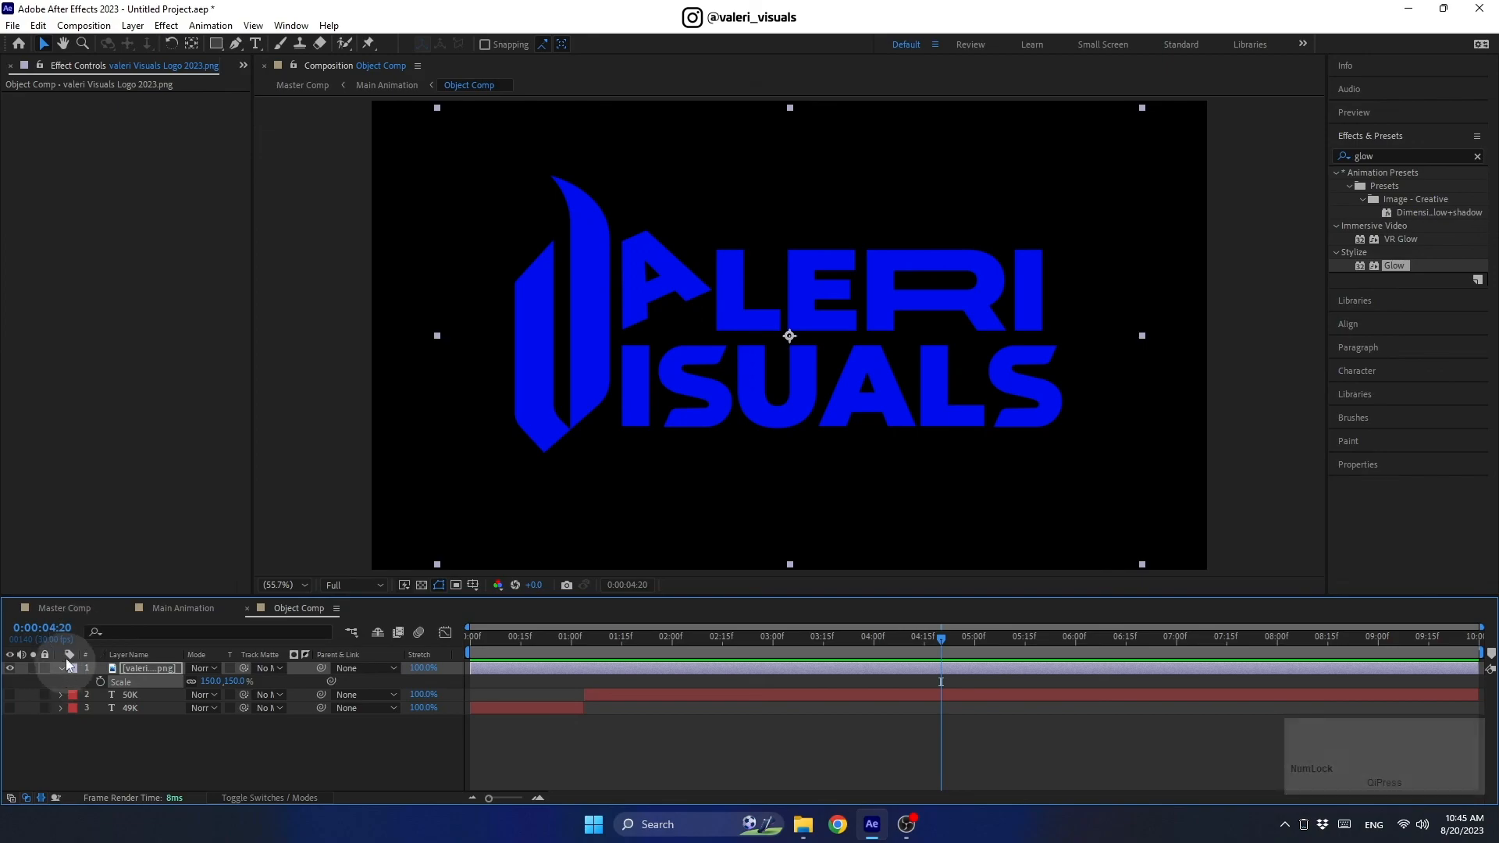
Scrub the particle logo in Master Comp, turn Camera 1 off, and scrub the animation again from the start
left_click(68, 607)
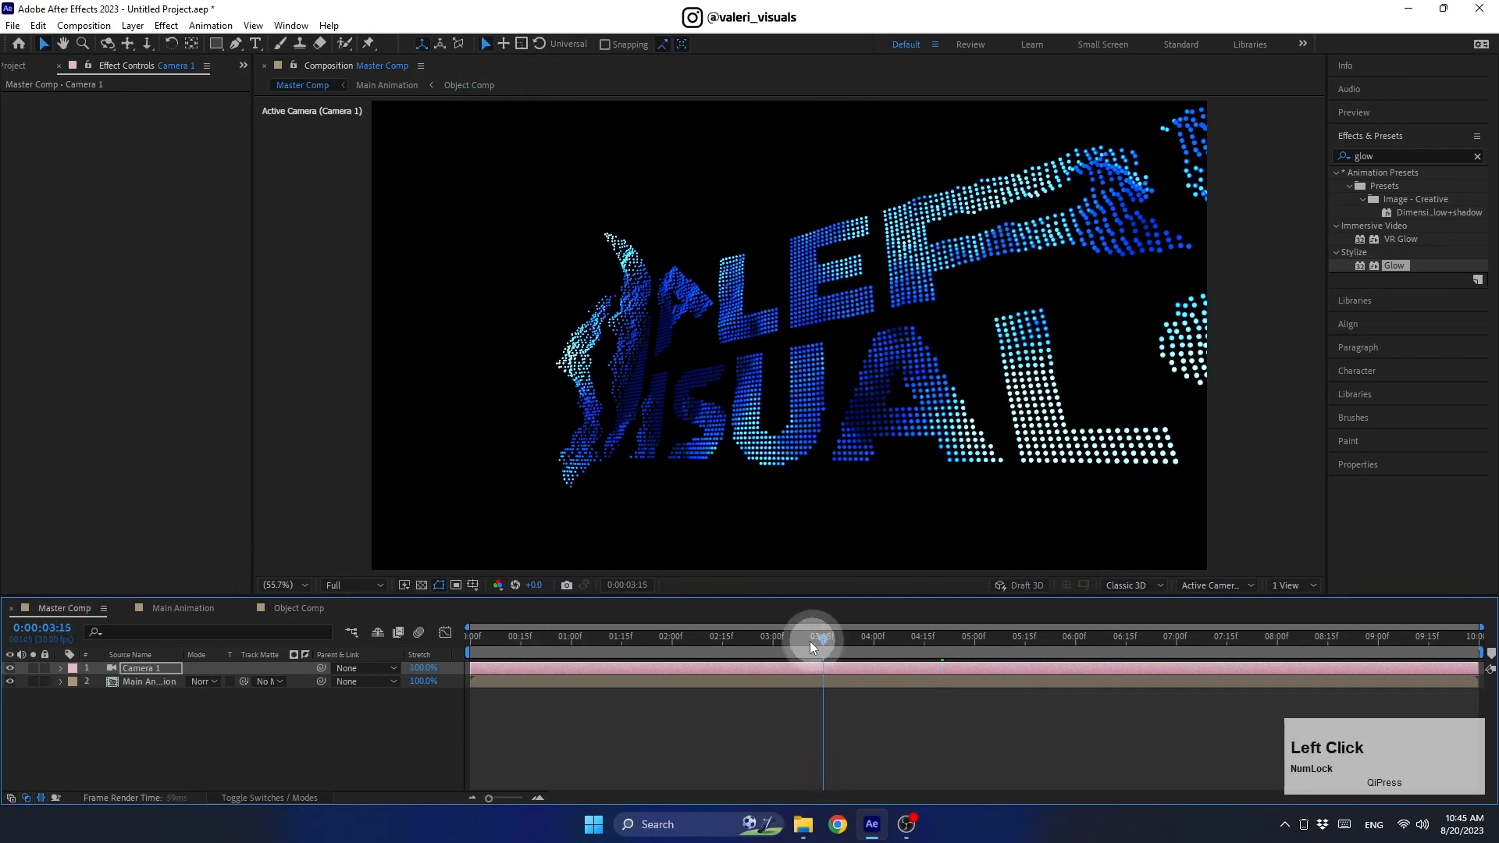
left_click_drag(808, 640, 199, 657)
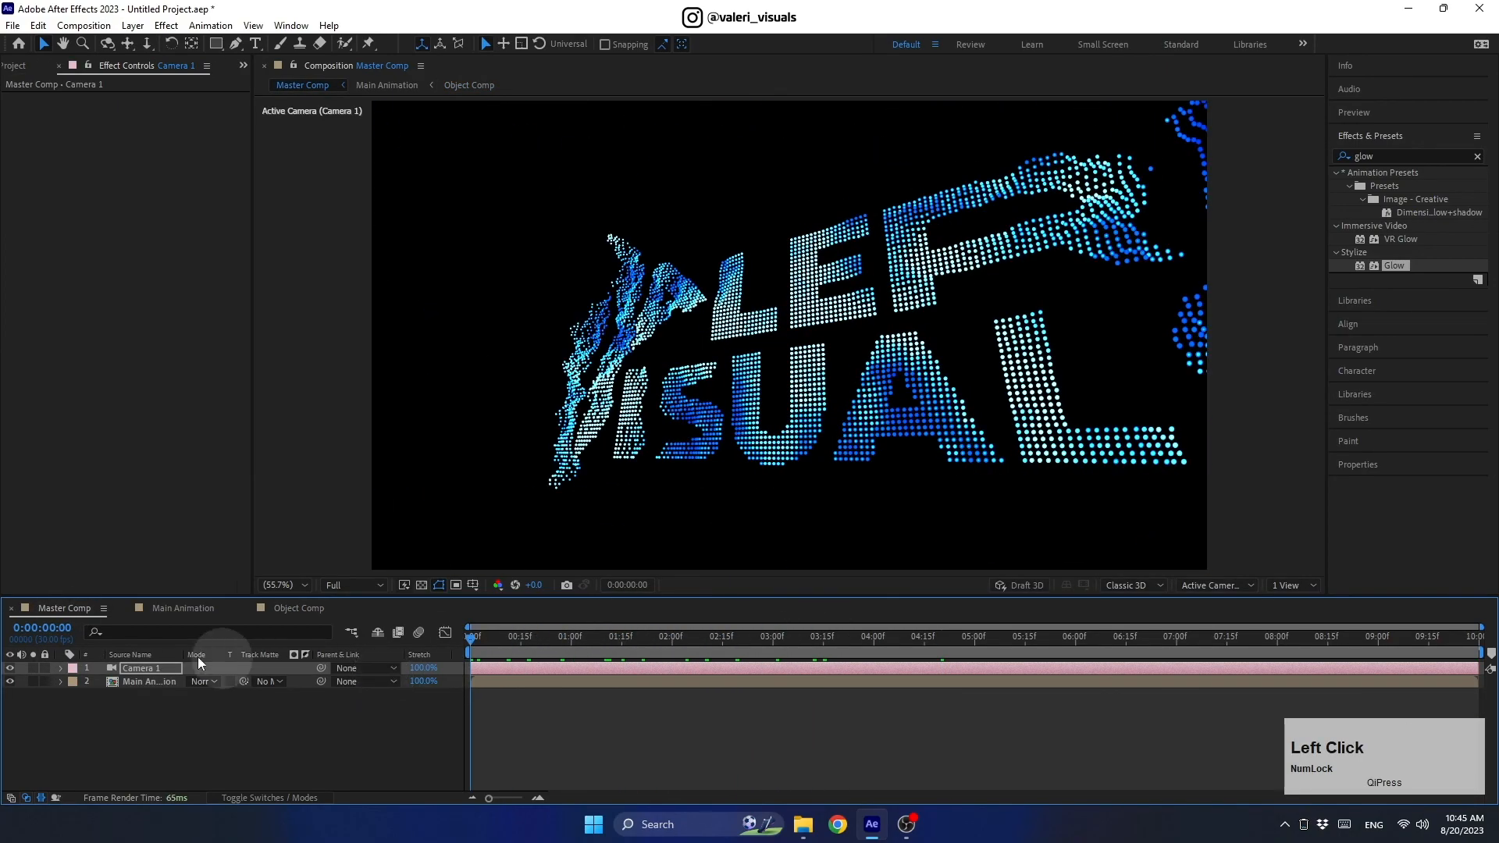
left_click(10, 669)
left_click_drag(475, 645, 589, 710)
Hide the logo layer in Object Comp and show the 50K and 49K text layers again
left_click(301, 616)
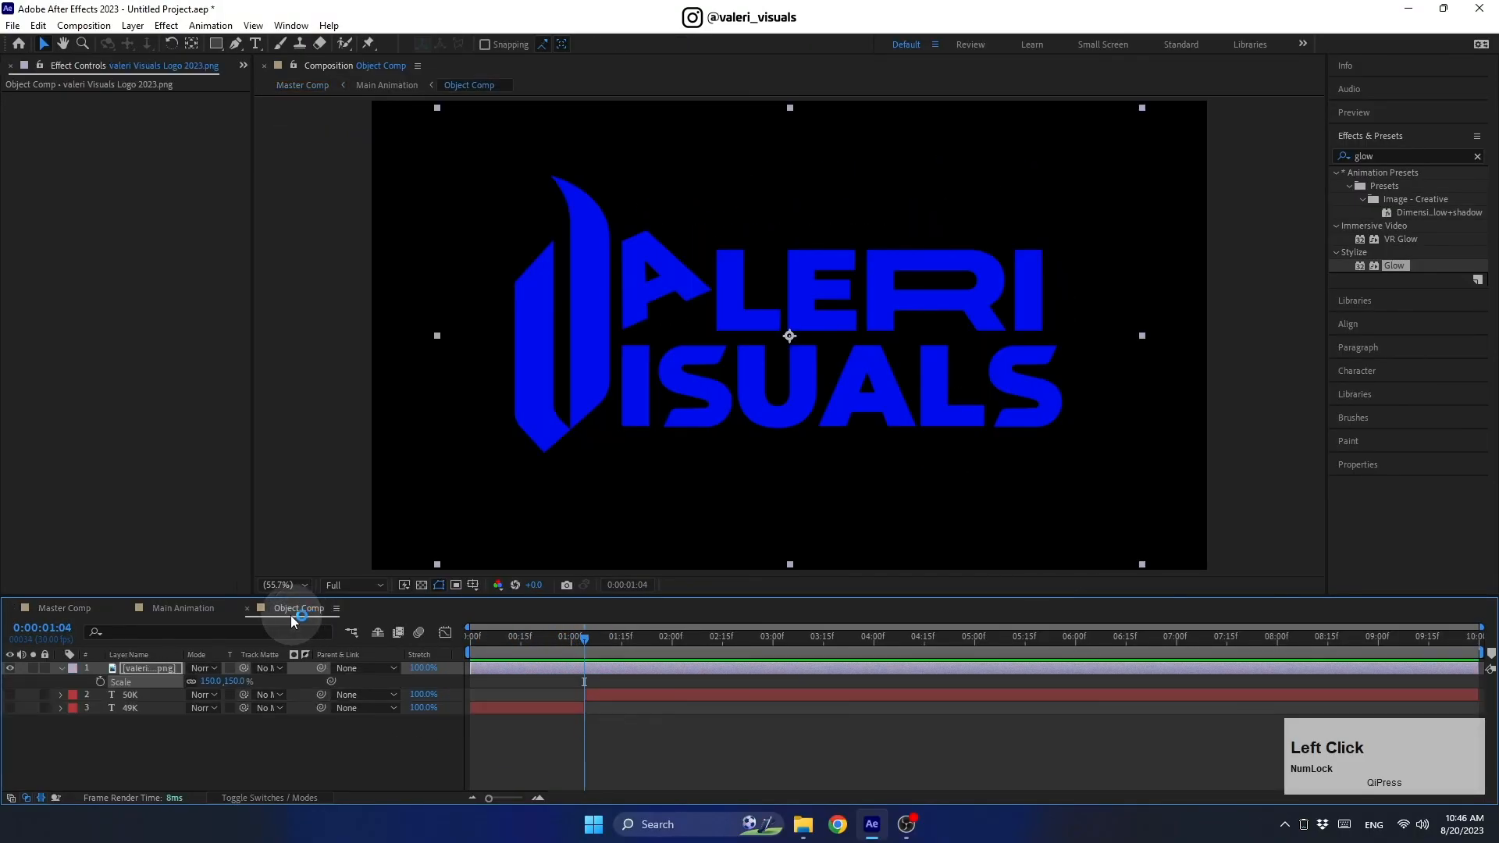
key("Home")
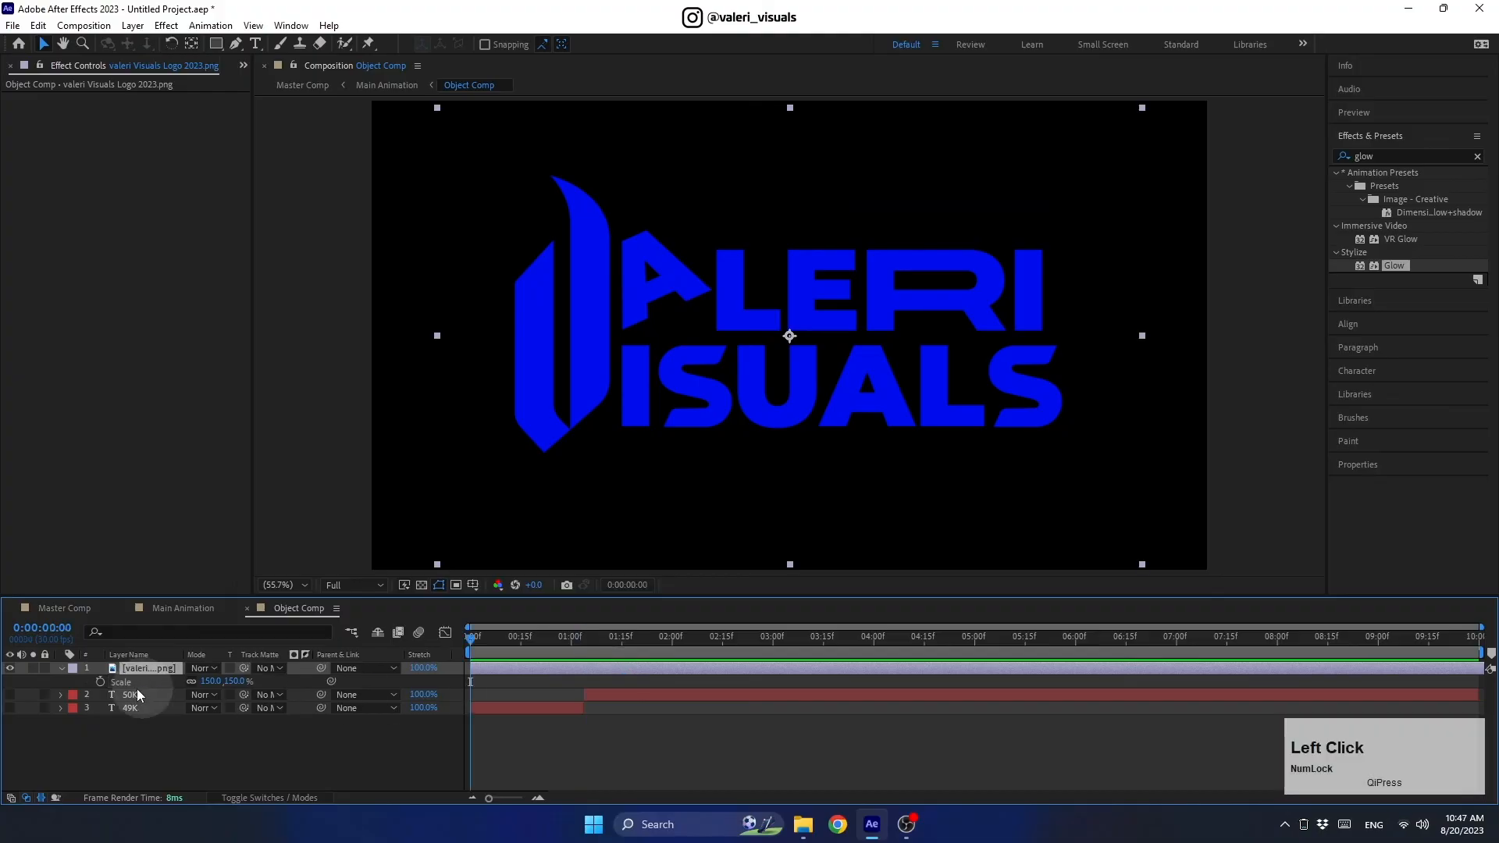
left_click(59, 668)
left_click(11, 667)
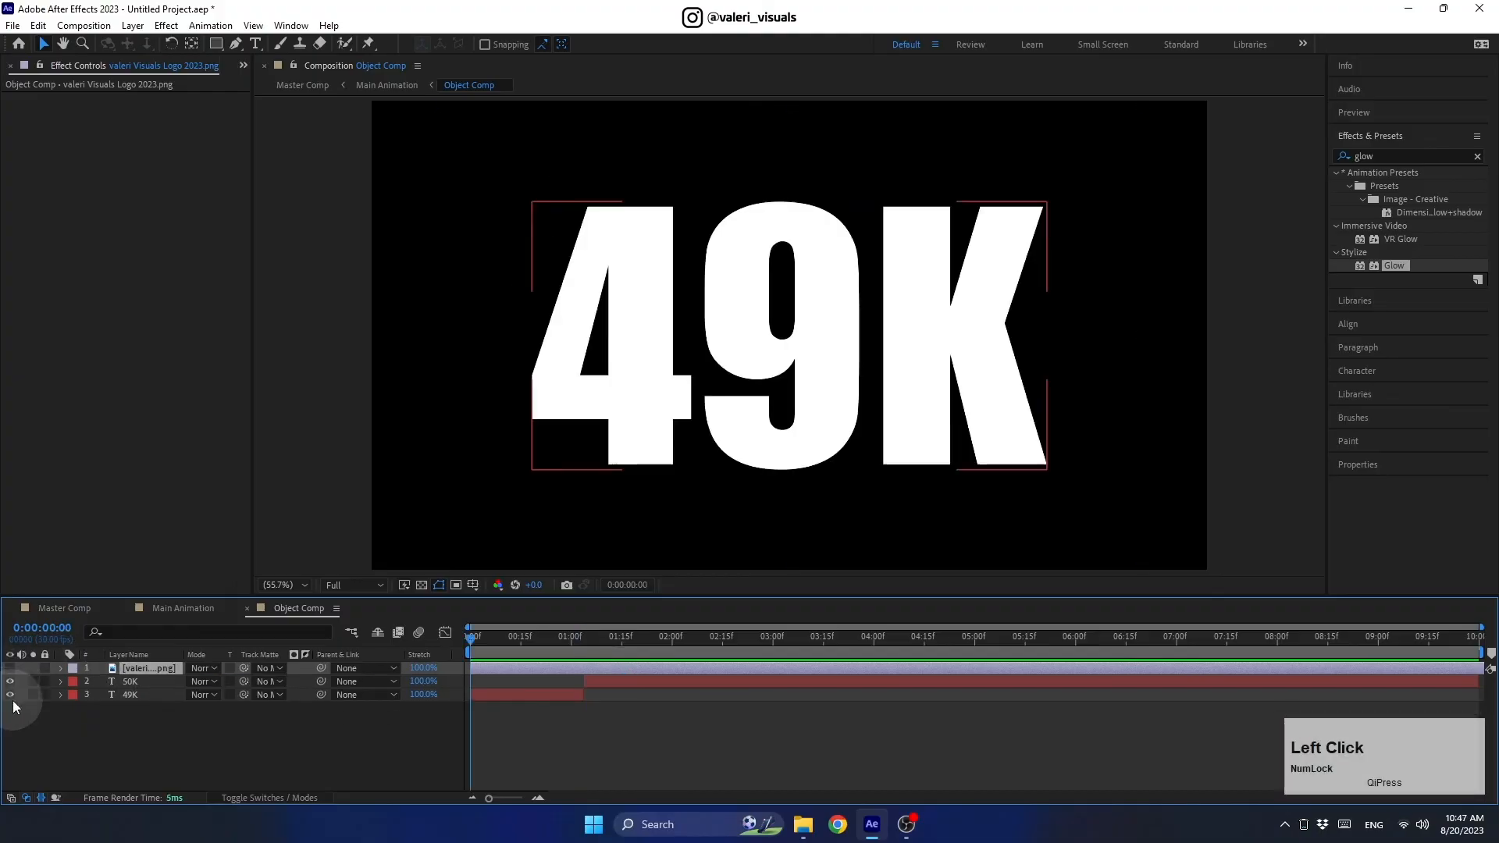
Scrub the particle text in Master Comp without the camera, turn Camera 1 back on, and scrub back to the start
left_click(50, 611)
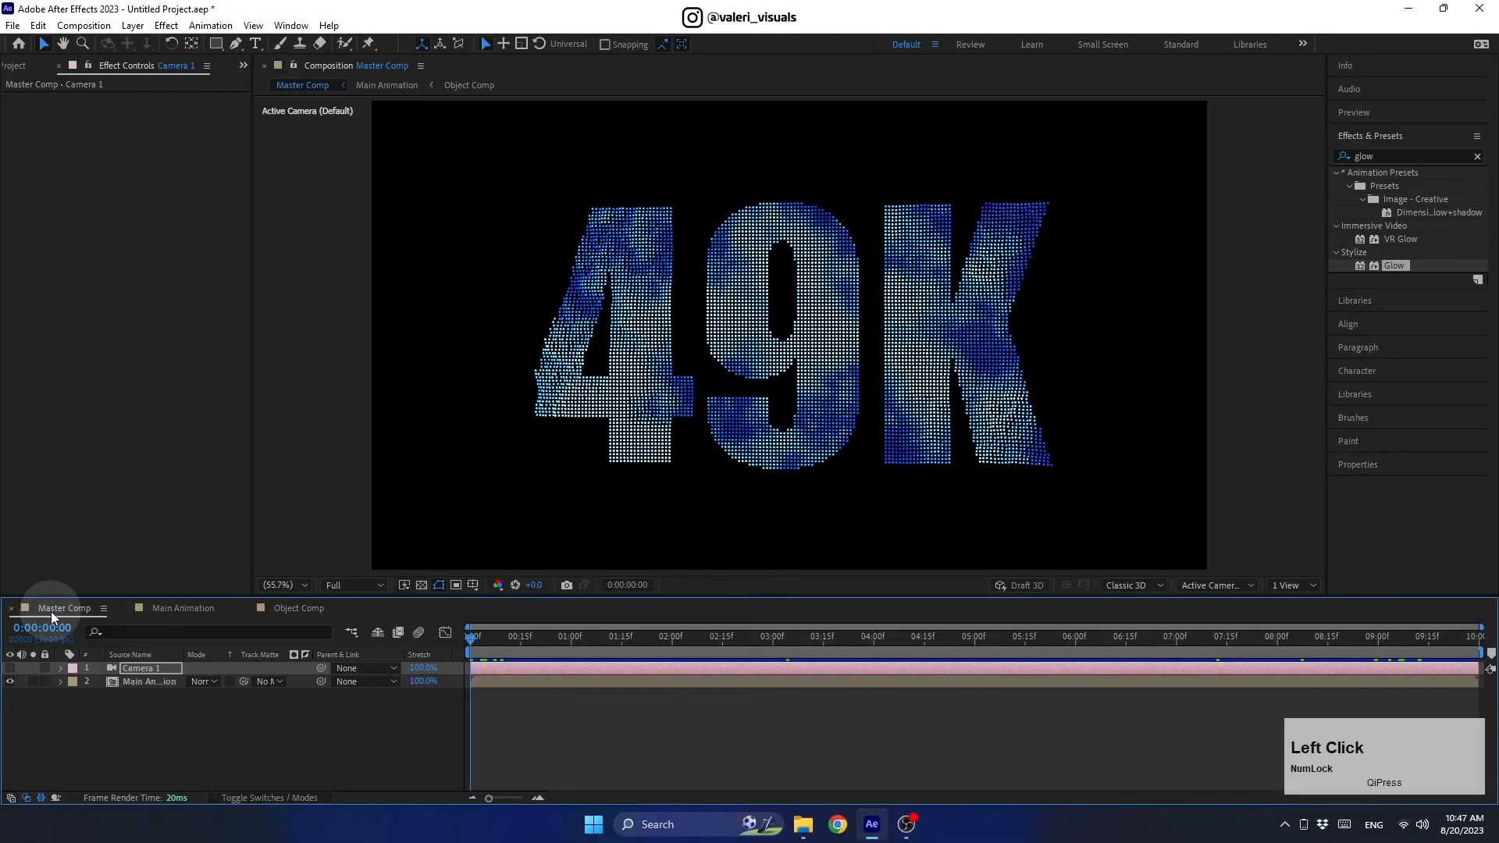
left_click_drag(474, 644, 1034, 705)
left_click(10, 669)
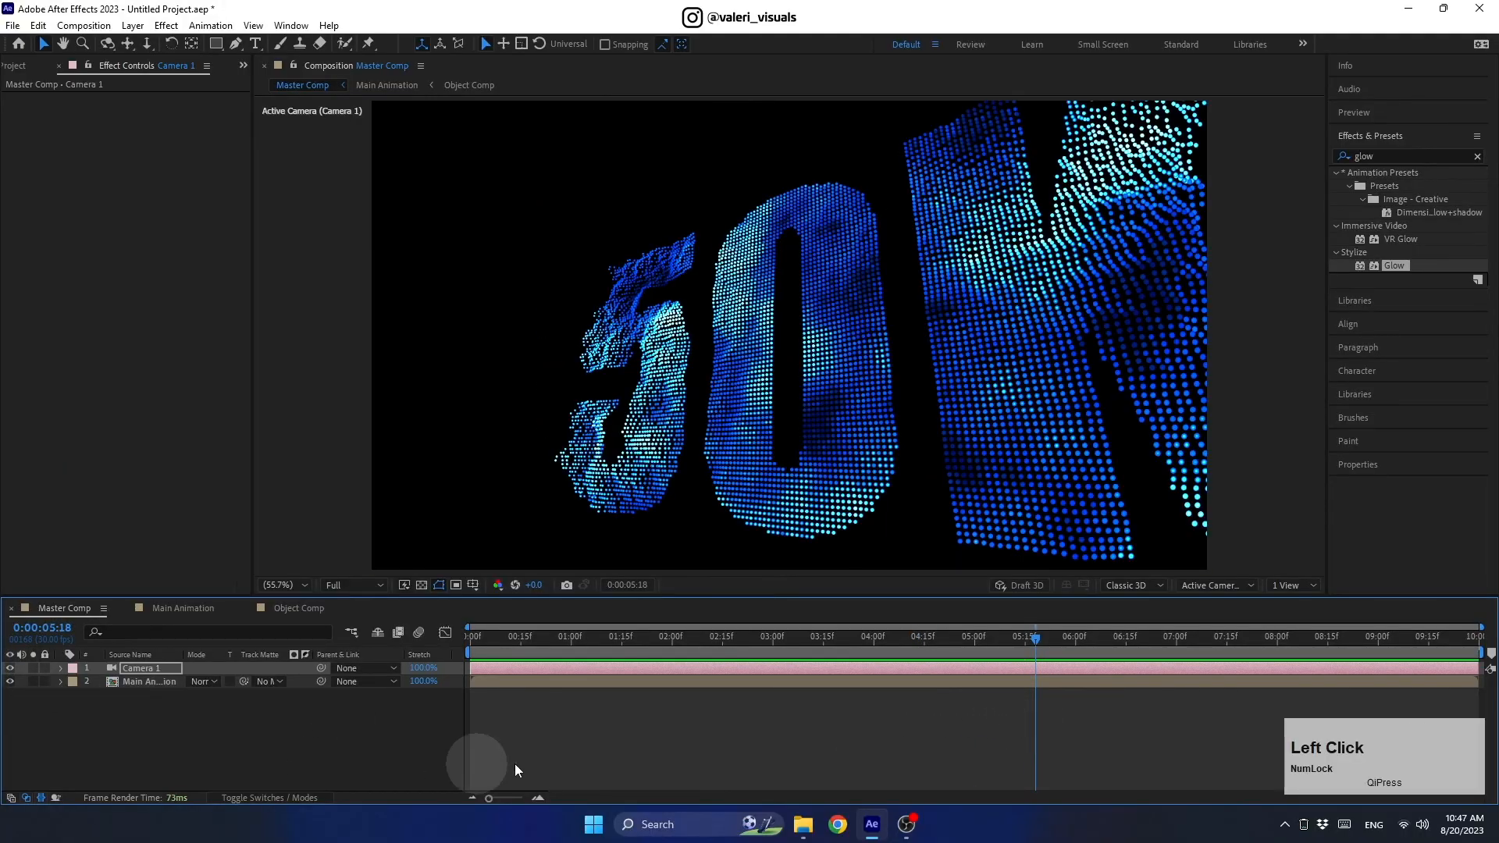
left_click_drag(998, 636, 442, 669)
Reveal the Main Animation layer's CC Ball Action Rotation and Twist Angle keyframes and select them all
left_click(119, 681)
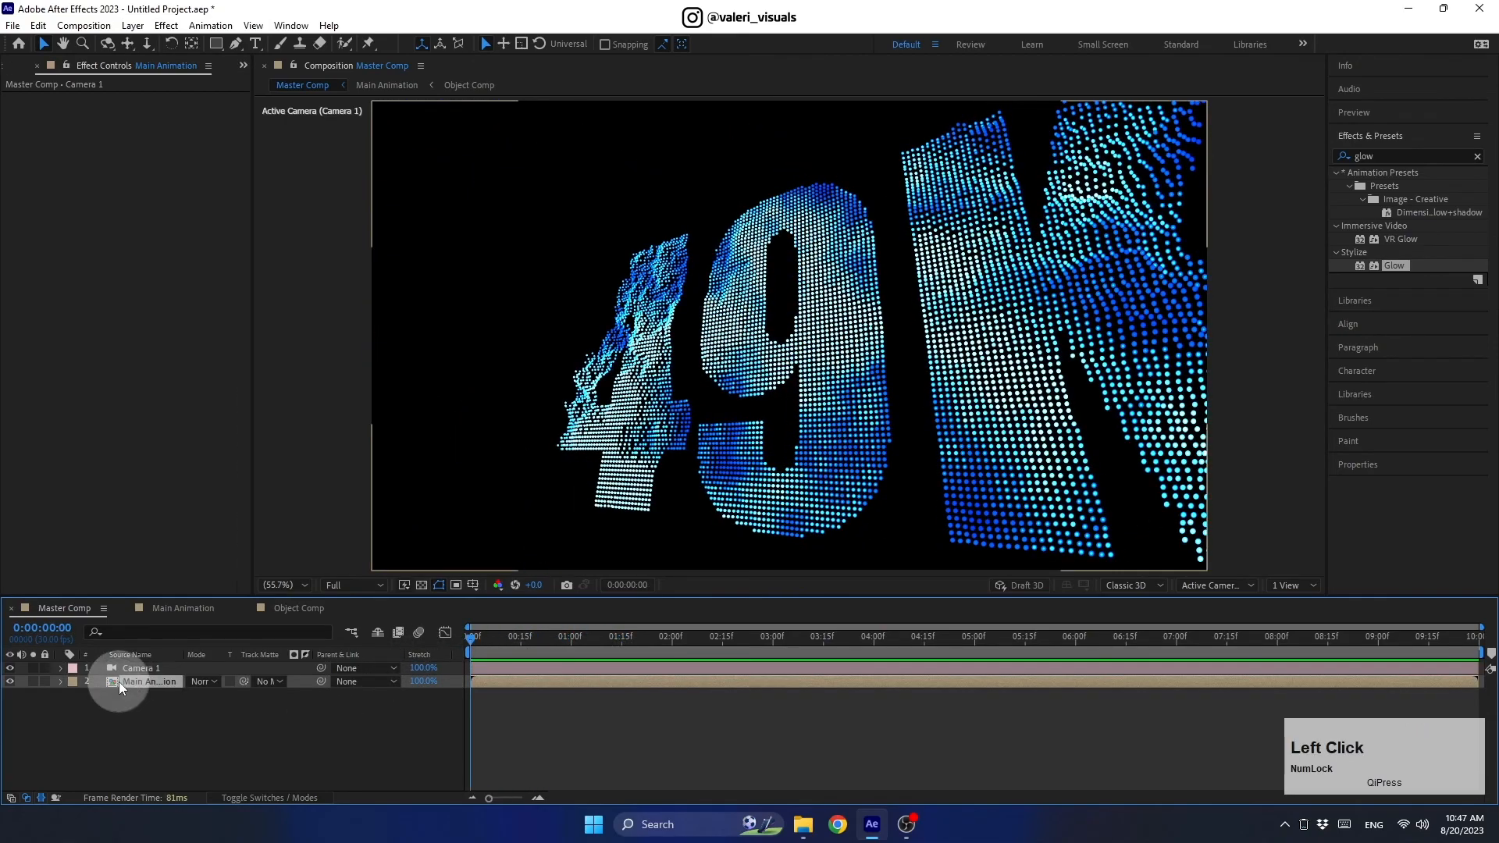
key("u")
left_click(808, 700)
left_click_drag(809, 701, 522, 724)
left_click(519, 638)
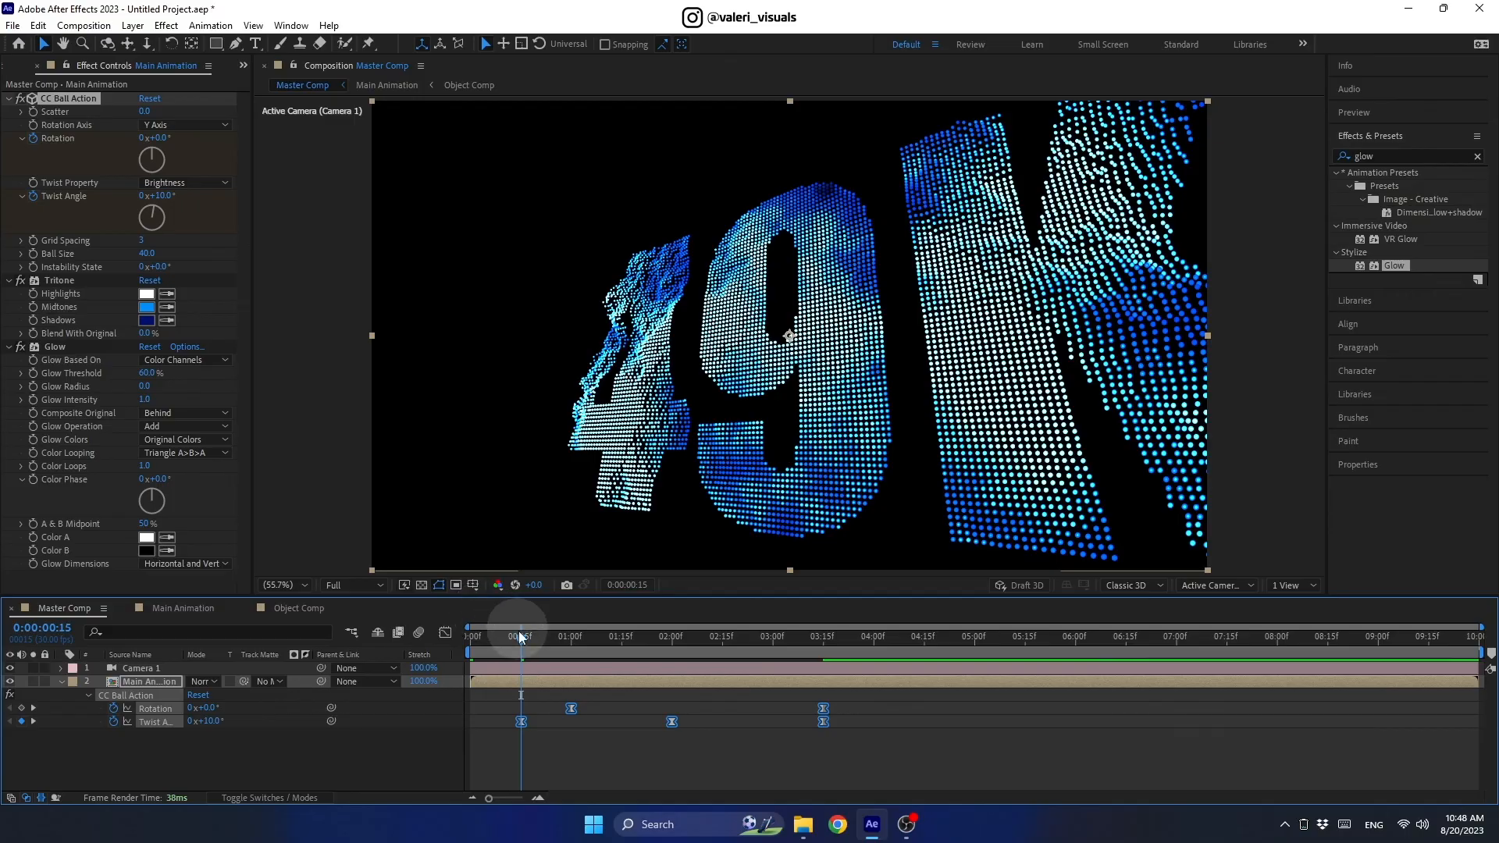
Deselect the keyframes and play the camera view of the transition from the start
left_click_drag(518, 634, 447, 662)
left_click(288, 770)
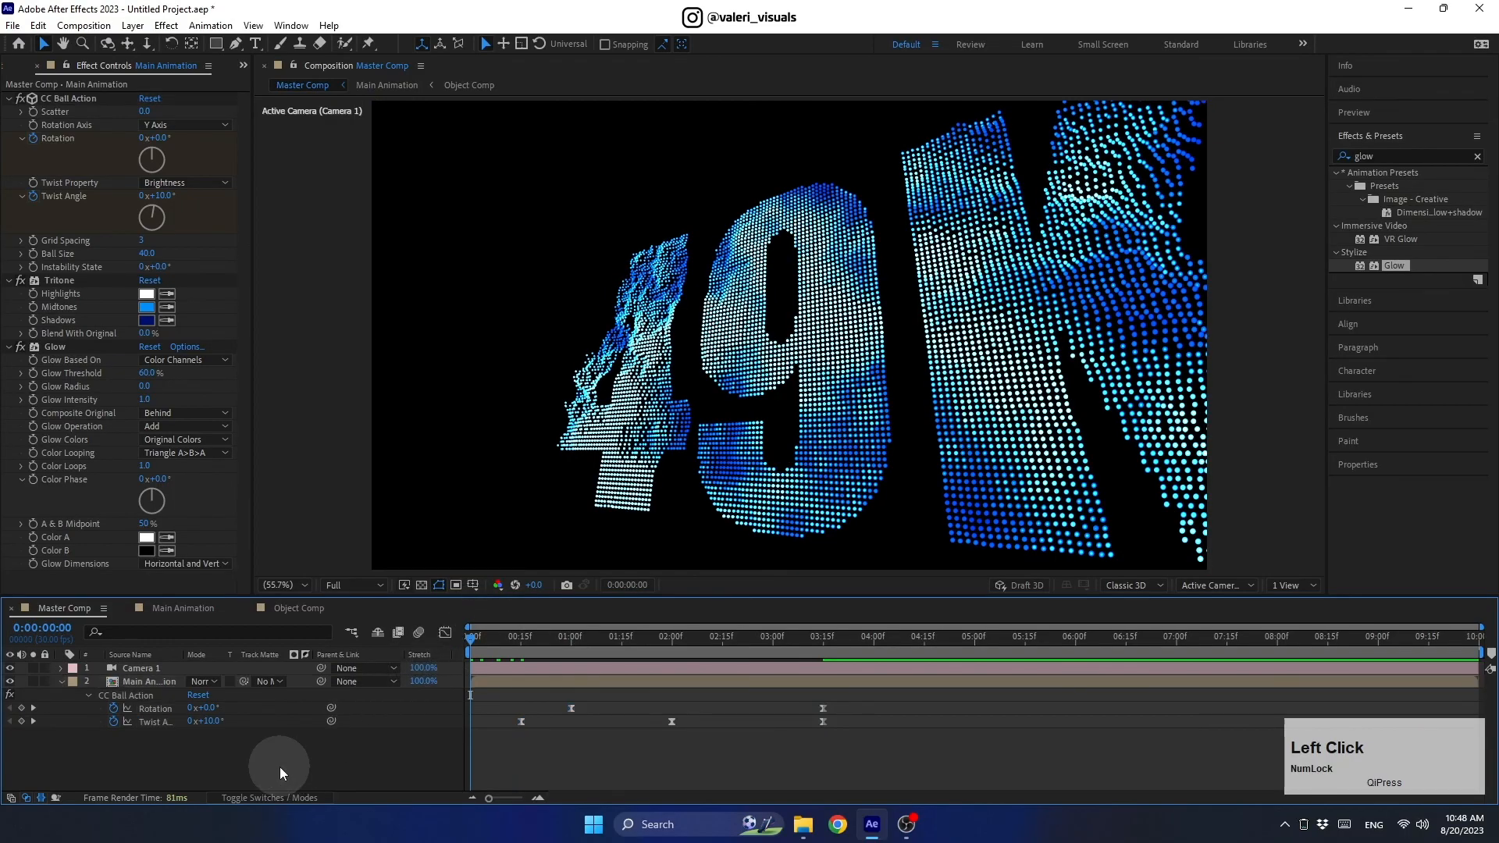
key("space")
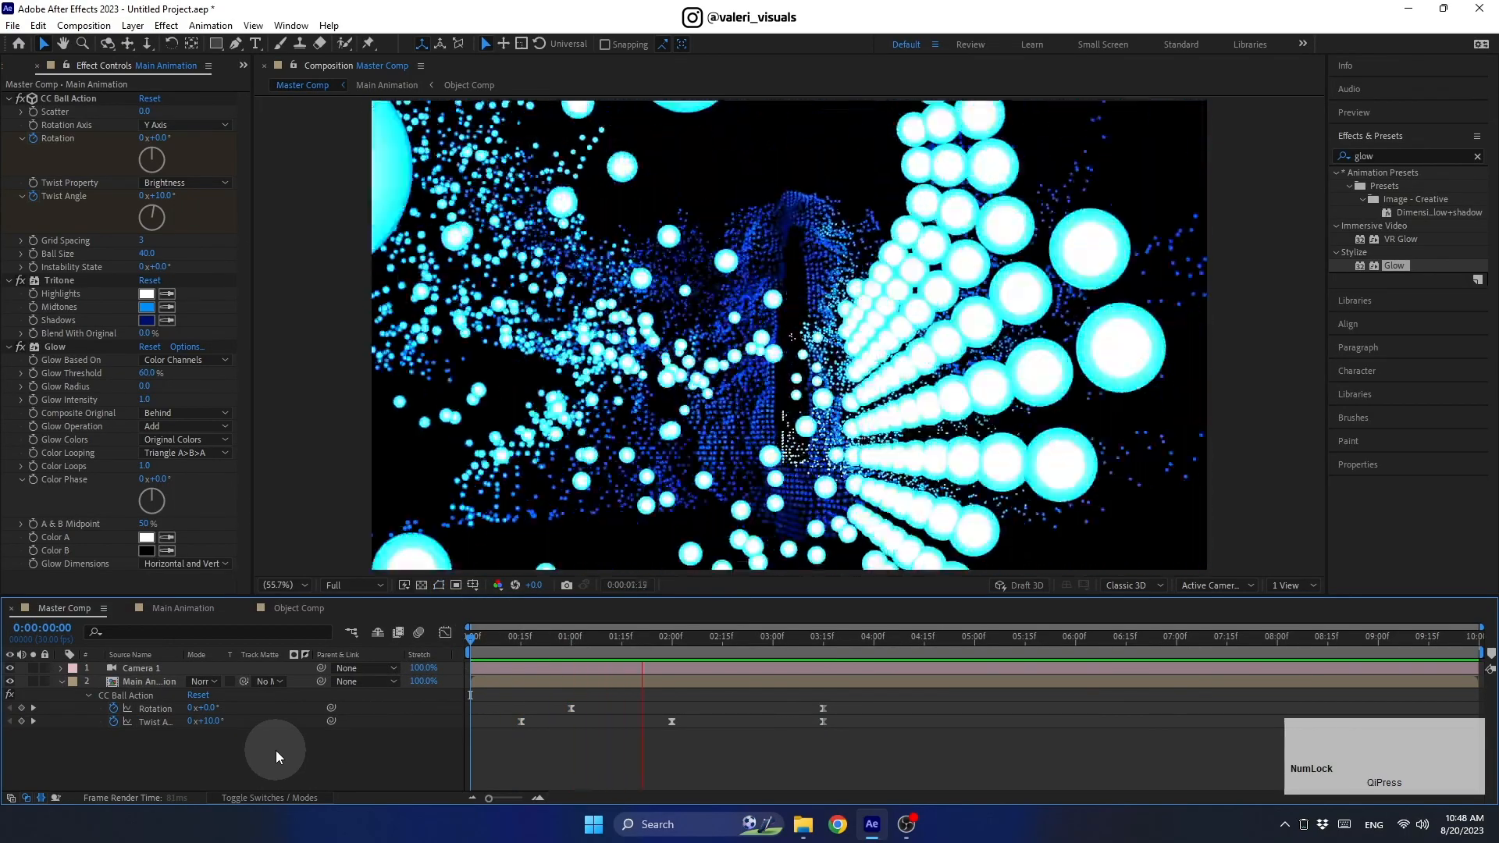
Find the most scattered moment of the transition and retime the switch from 49K to 50K in Object Comp to 0:00:01:13
left_click_drag(543, 651, 616, 659)
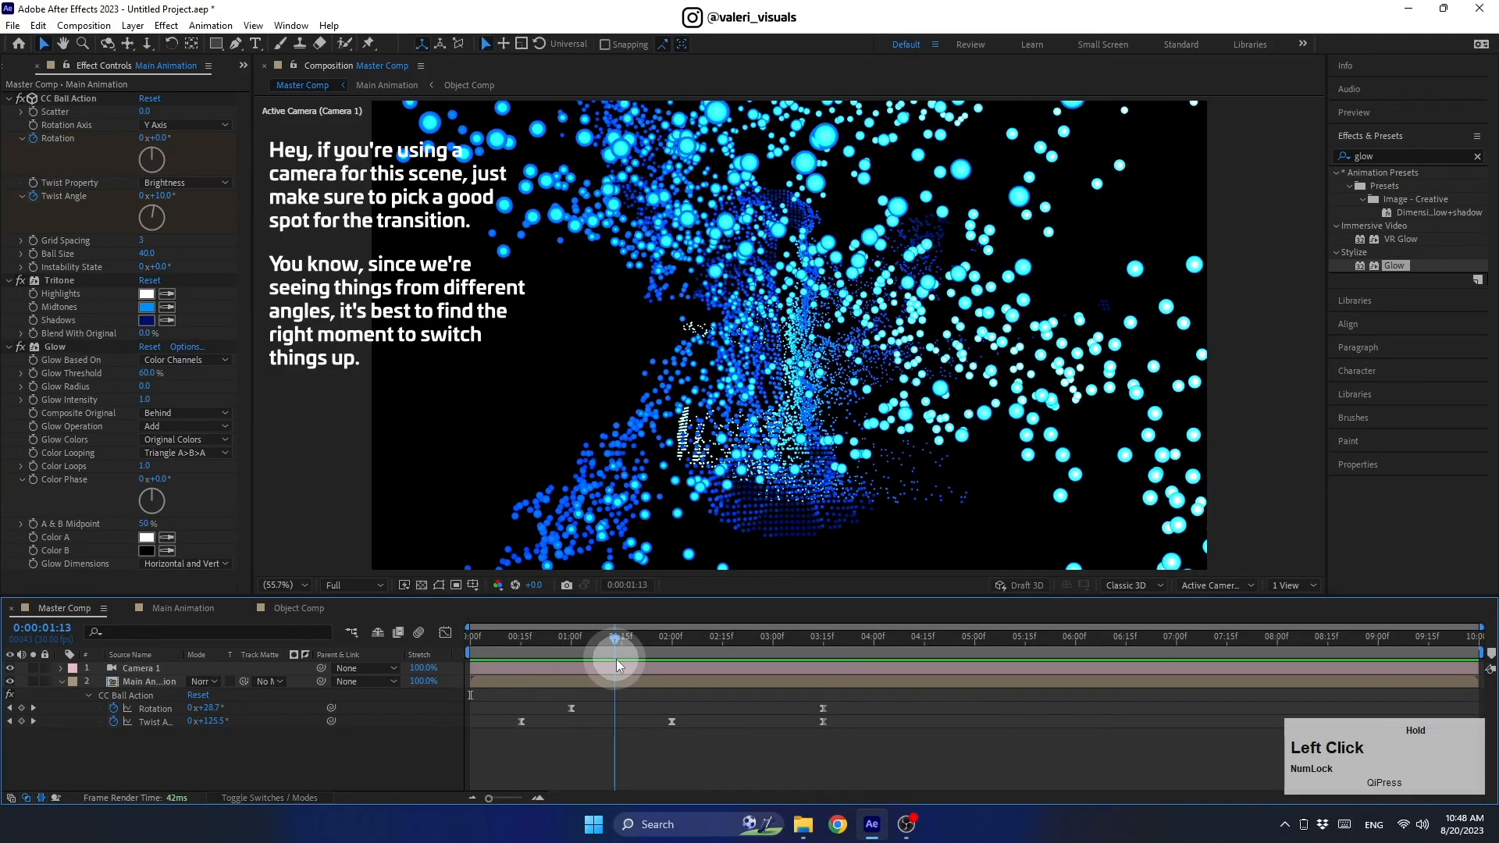
left_click(604, 684)
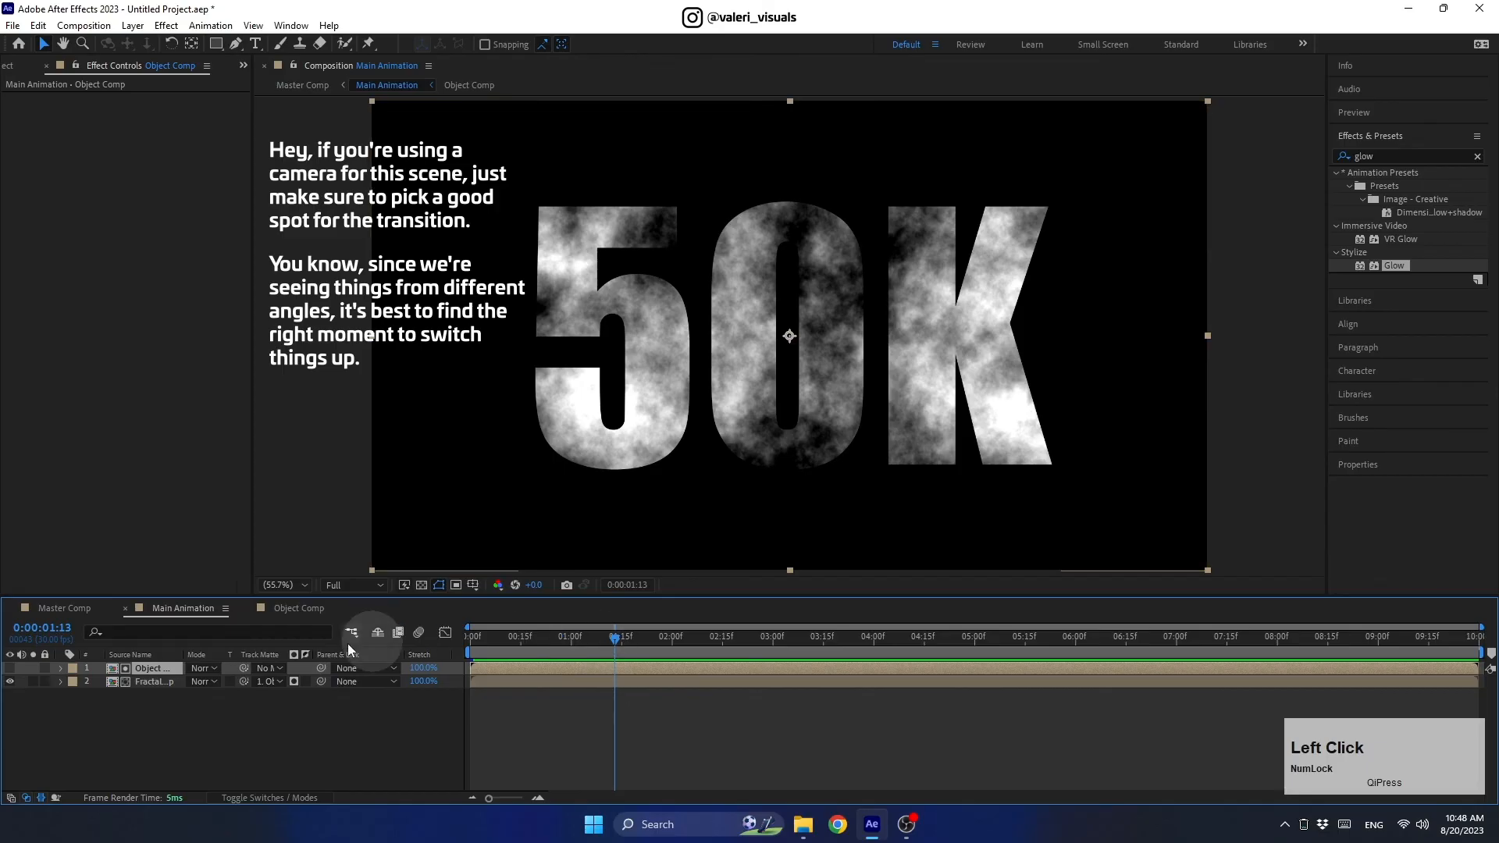
double_click(167, 668)
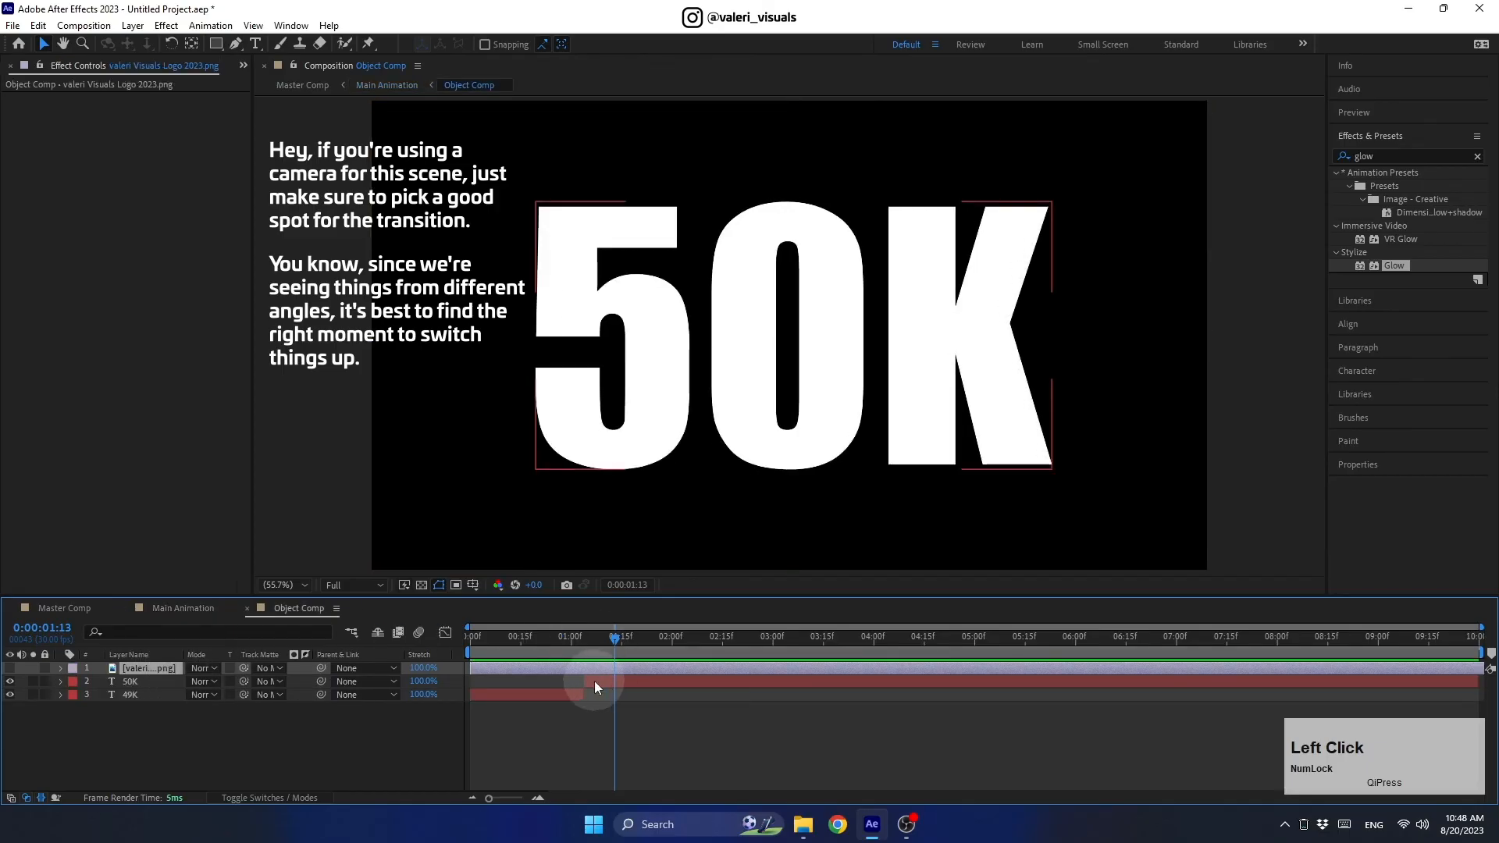
left_click_drag(586, 681, 610, 699)
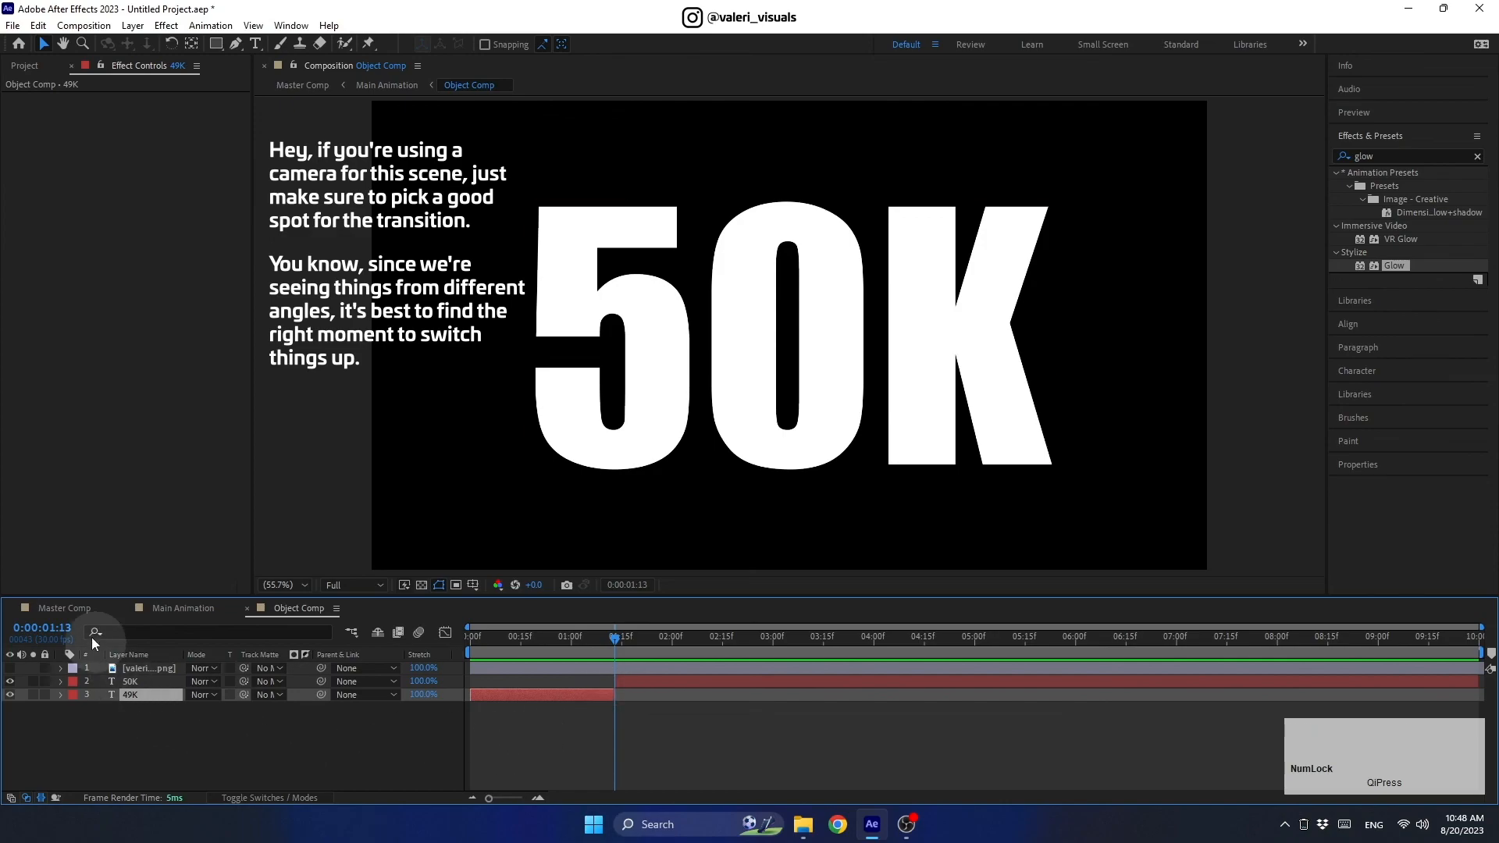
Return to Master Comp and scrub the retimed transition back to the start
left_click(64, 608)
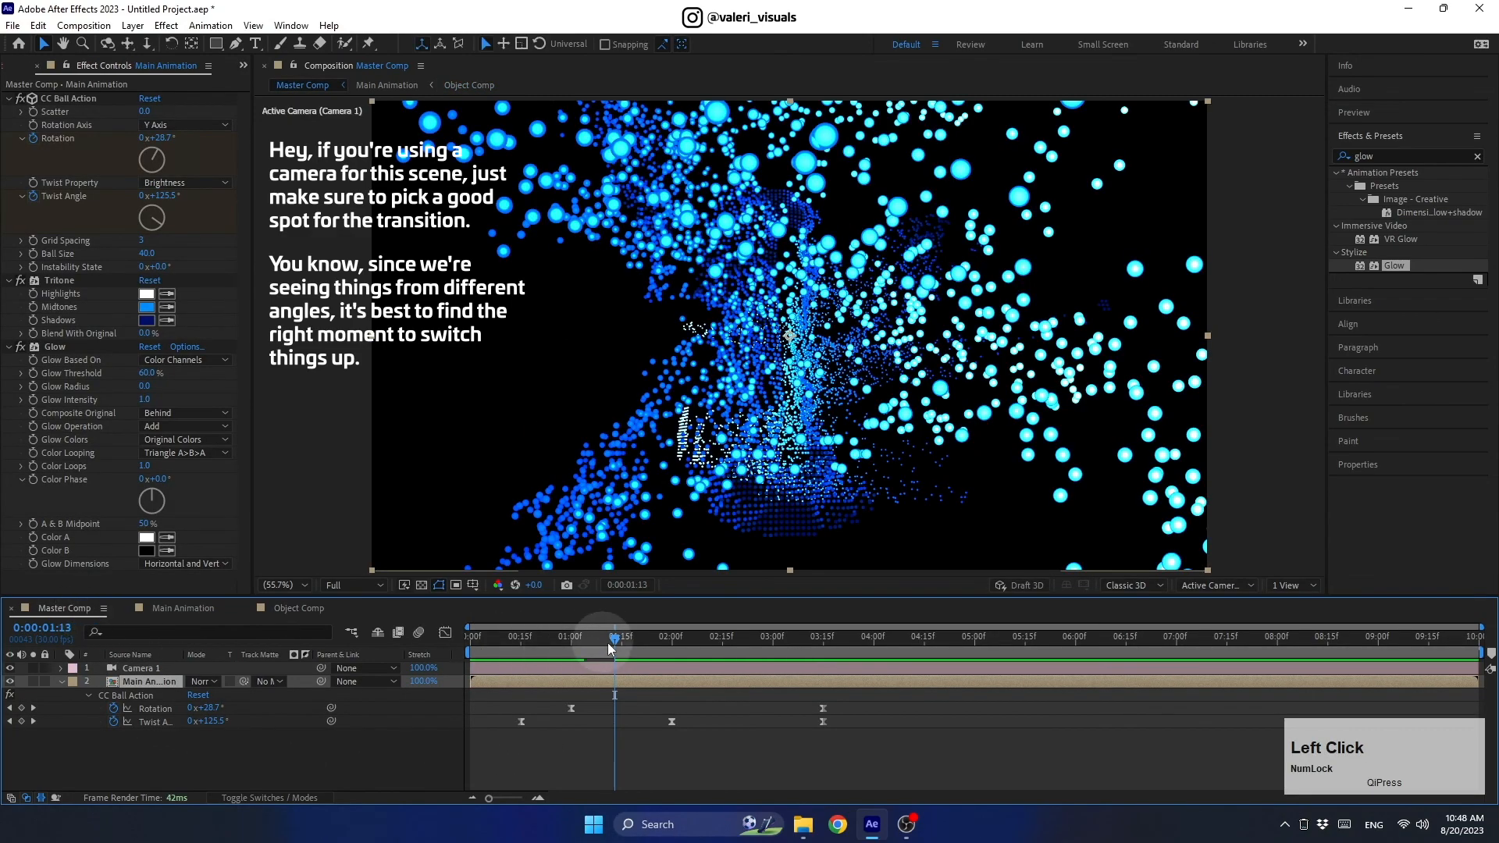
left_click_drag(617, 649, 382, 672)
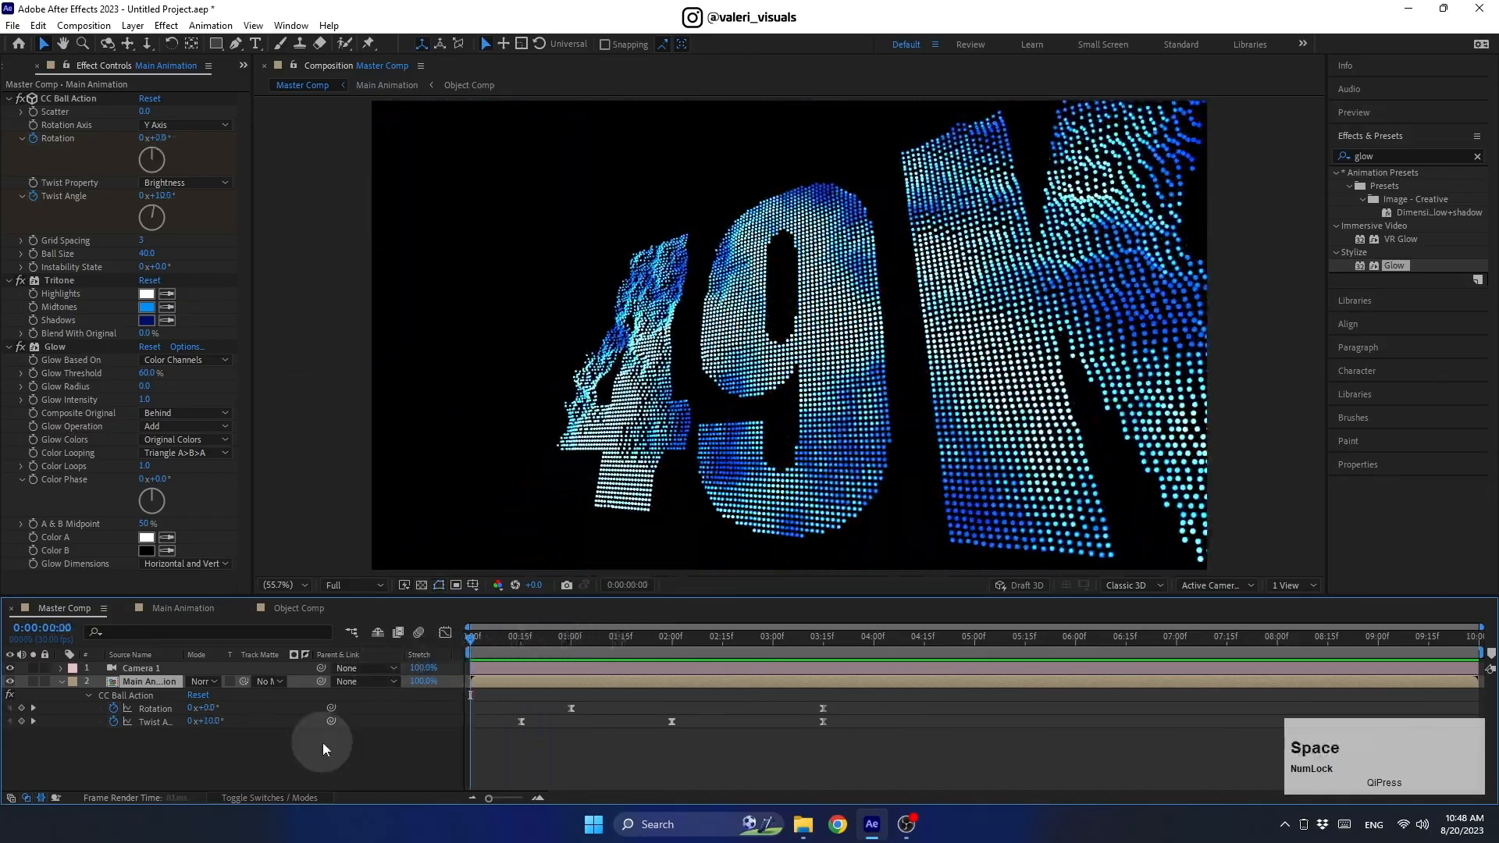